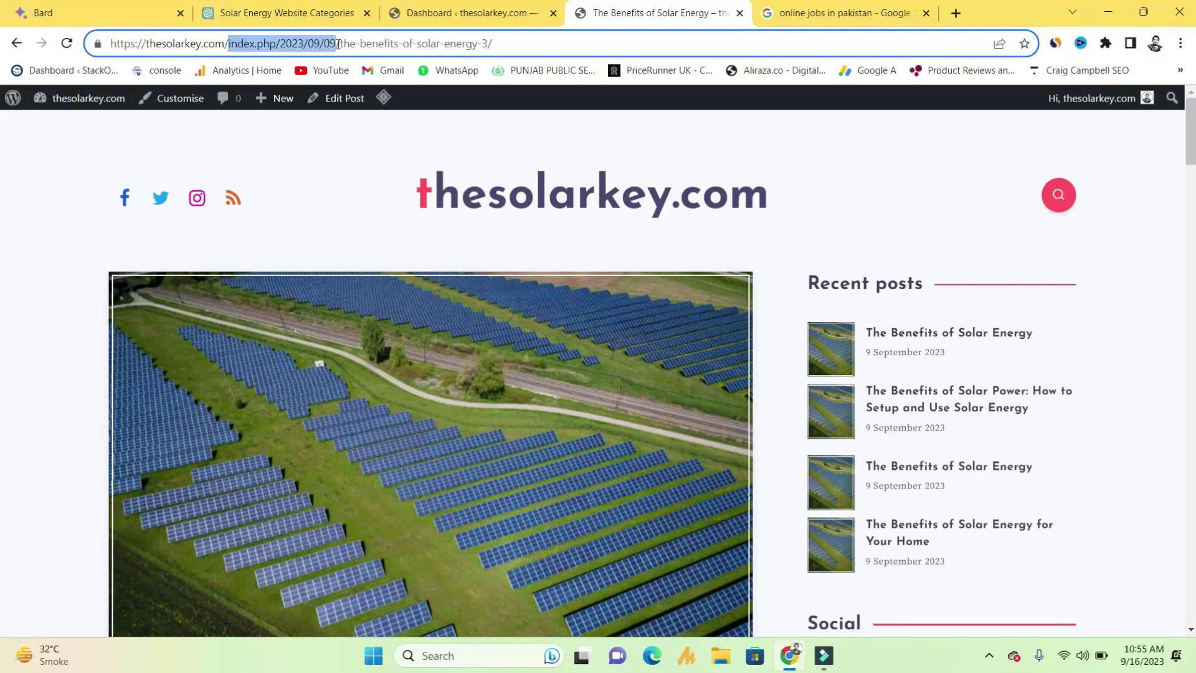
# Examine the solar energy post page and its full web address, including the index.php and date segments.
pyautogui.click(3, 429)
pyautogui.scroll(-4, 3, 428)
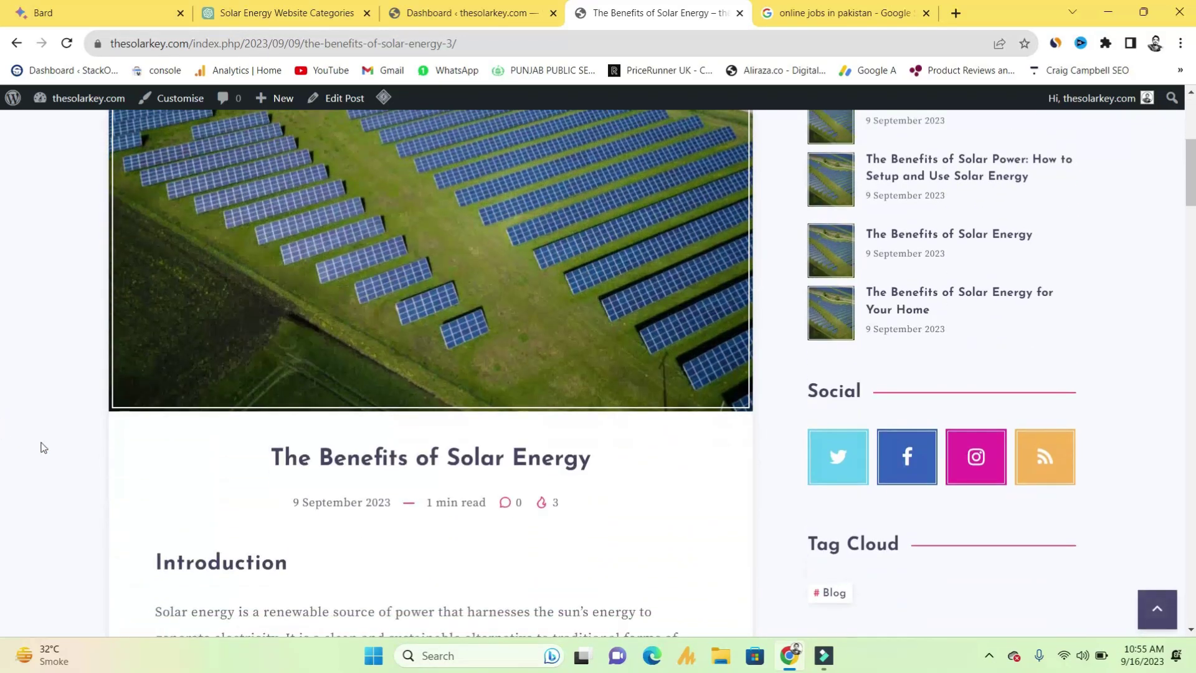
pyautogui.scroll(5, 396, 449)
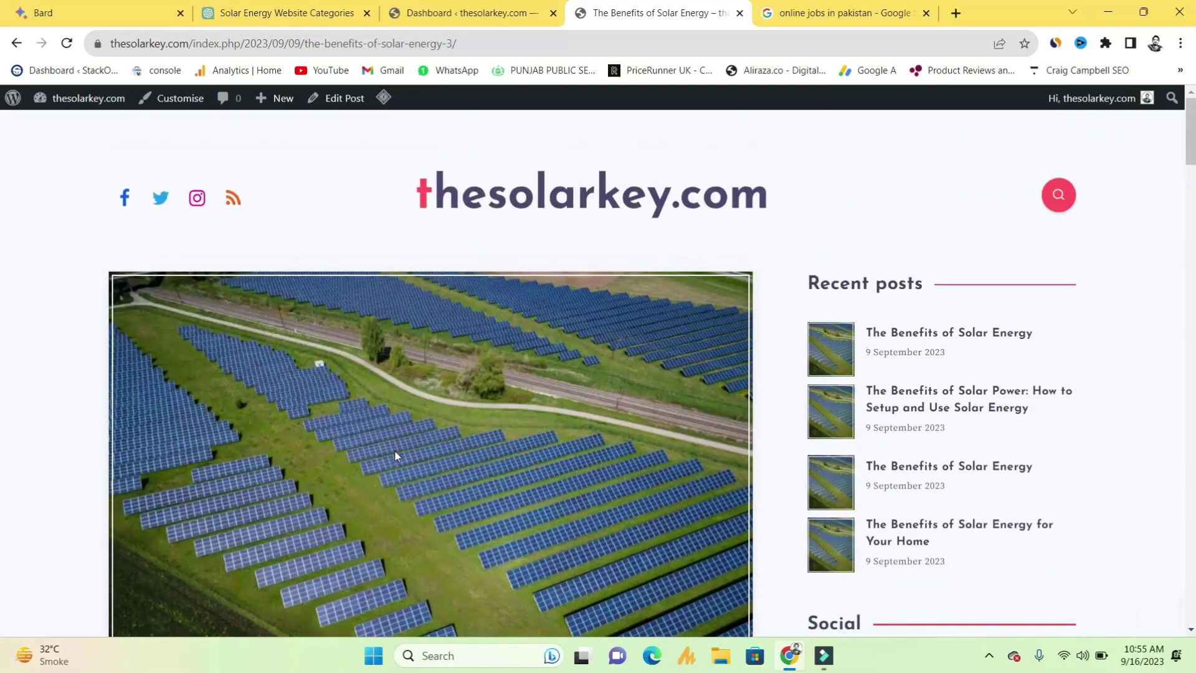
pyautogui.moveTo(474, 39); pyautogui.dragTo(108, 43)
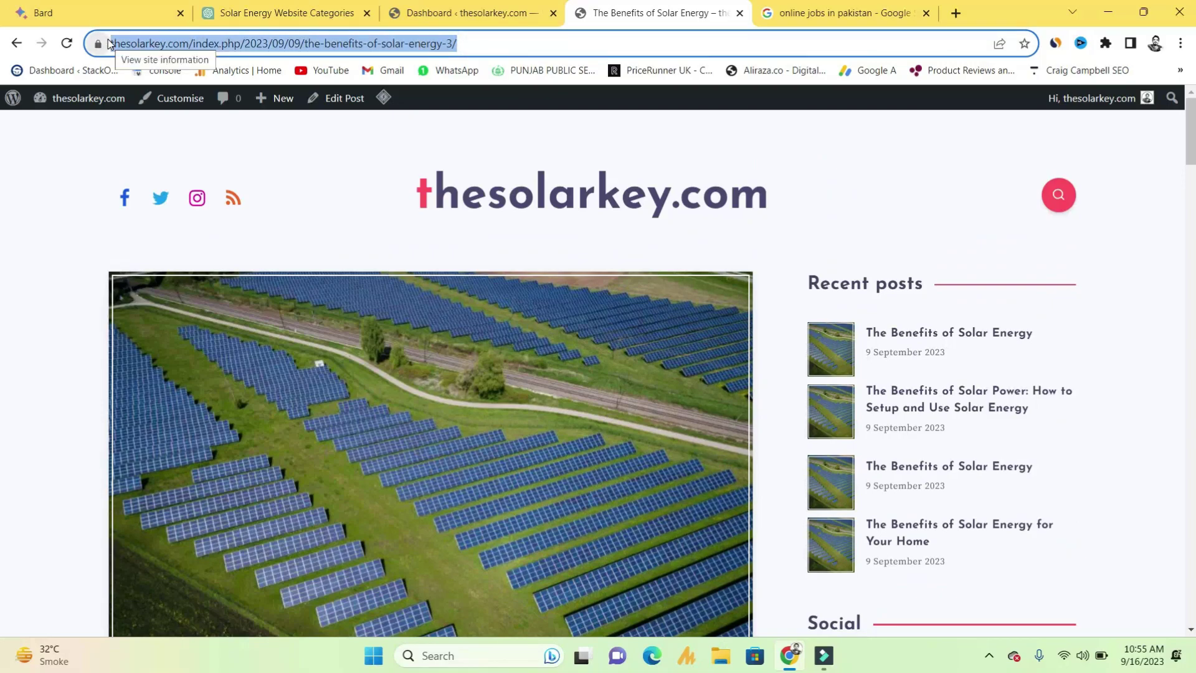
# Copy the link address of the LinkedIn Pakistan result in the "online jobs in pakistan" Google results.
pyautogui.click(797, 8)
pyautogui.moveTo(262, 105); pyautogui.dragTo(67, 236)
pyautogui.click(64, 248)
pyautogui.scroll(10, 63, 247)
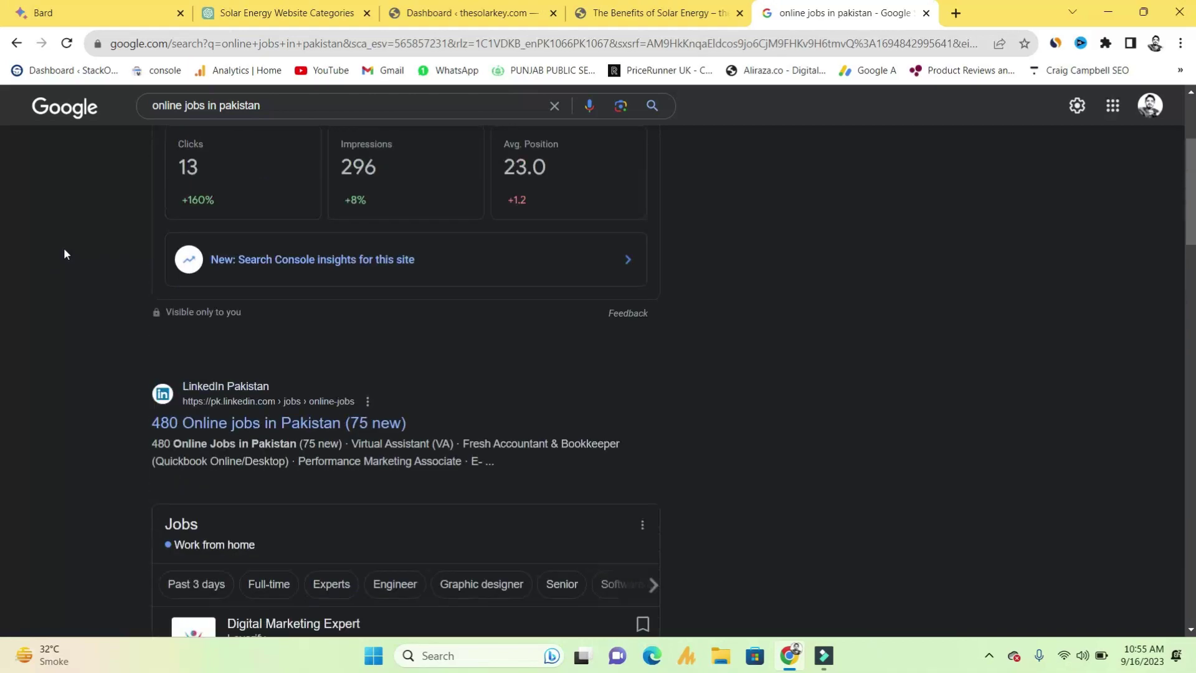
pyautogui.scroll(-7, 64, 252)
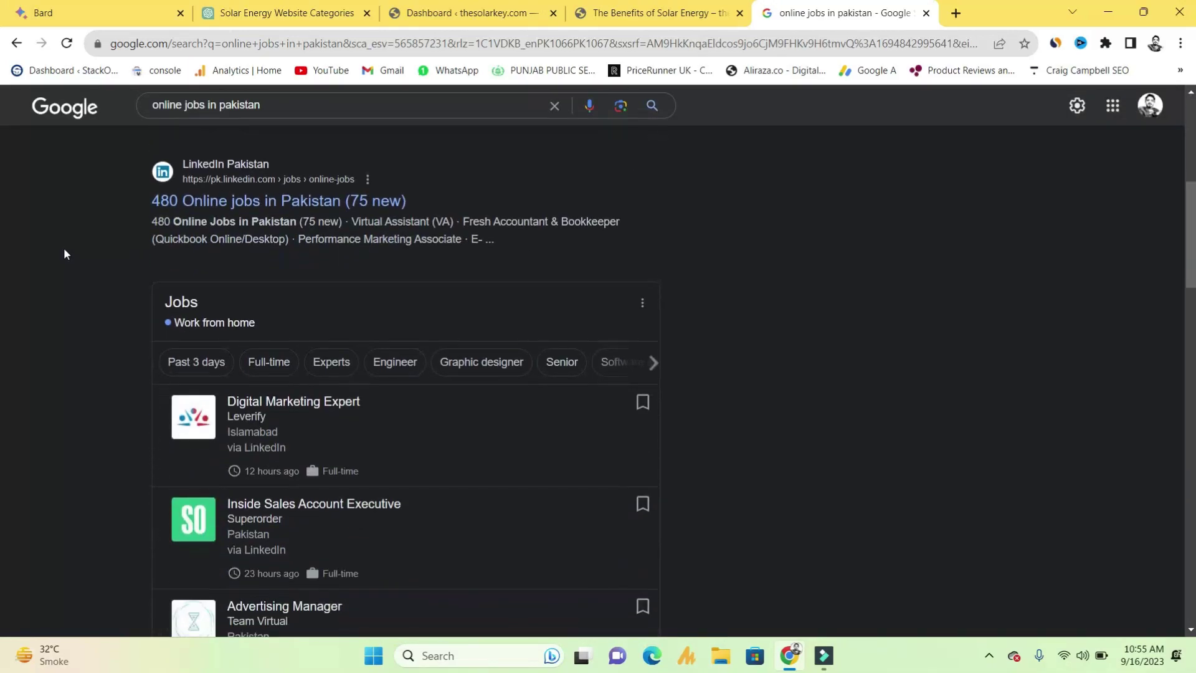
pyautogui.rightClick(237, 200)
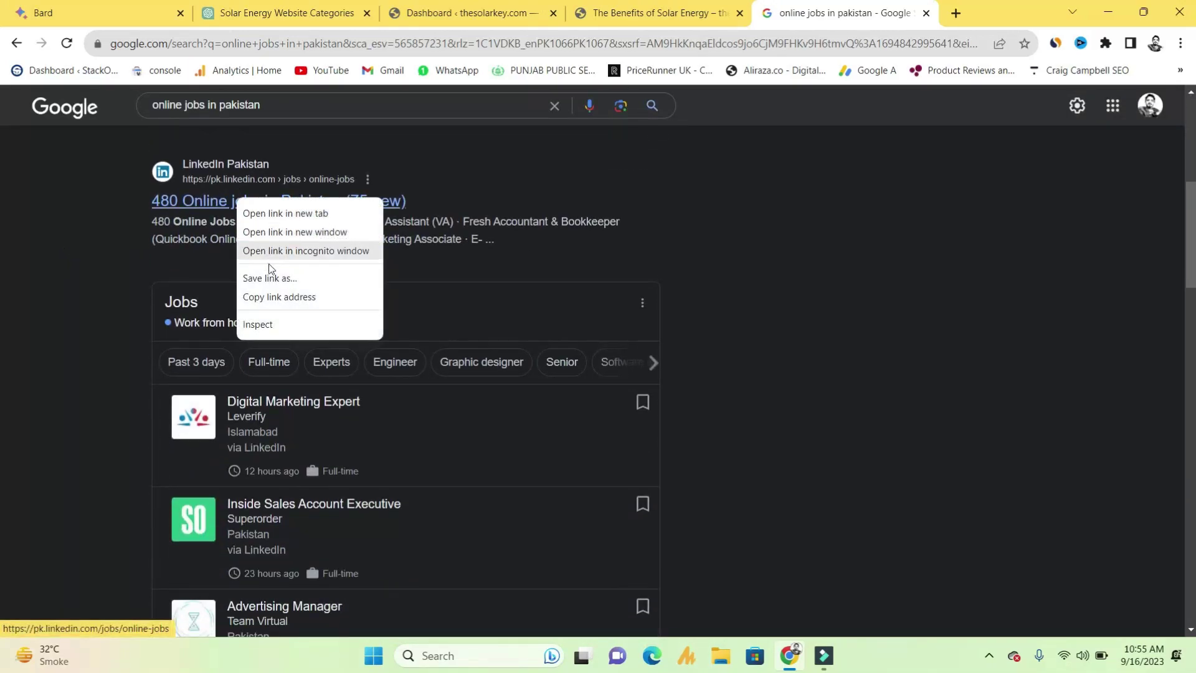
pyautogui.click(274, 297)
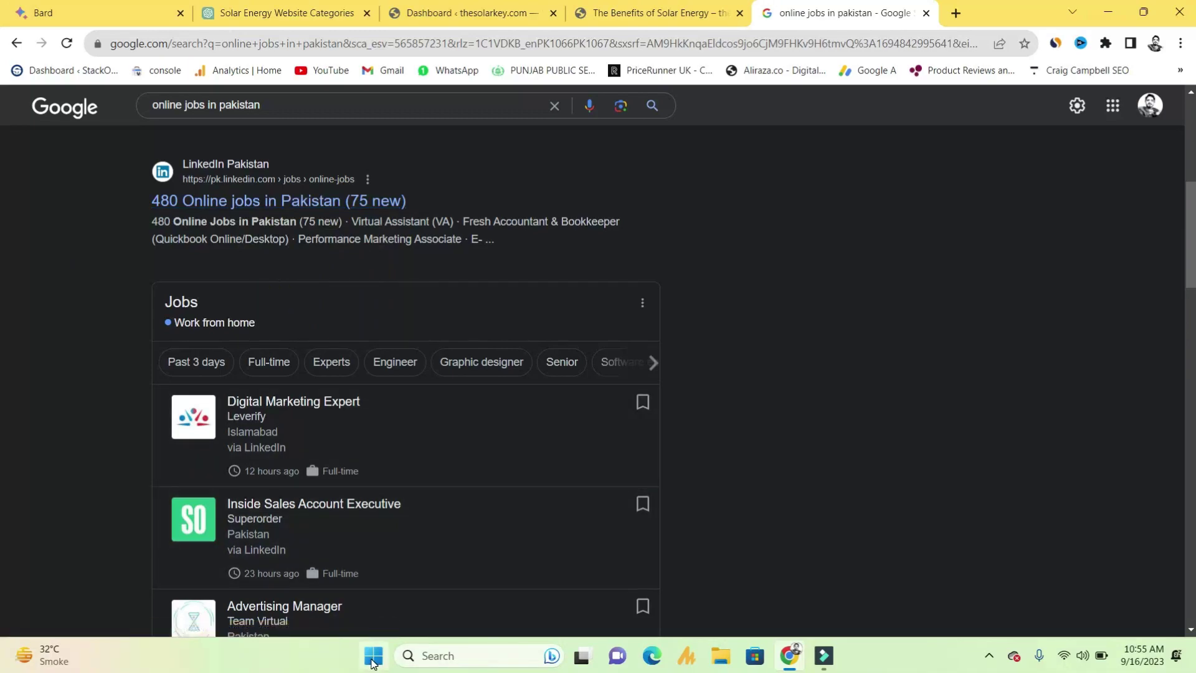
# Open Notepad and paste the copied LinkedIn link into the blank document.
pyautogui.click(373, 655)
pyautogui.write('no')
pyautogui.press('Return')
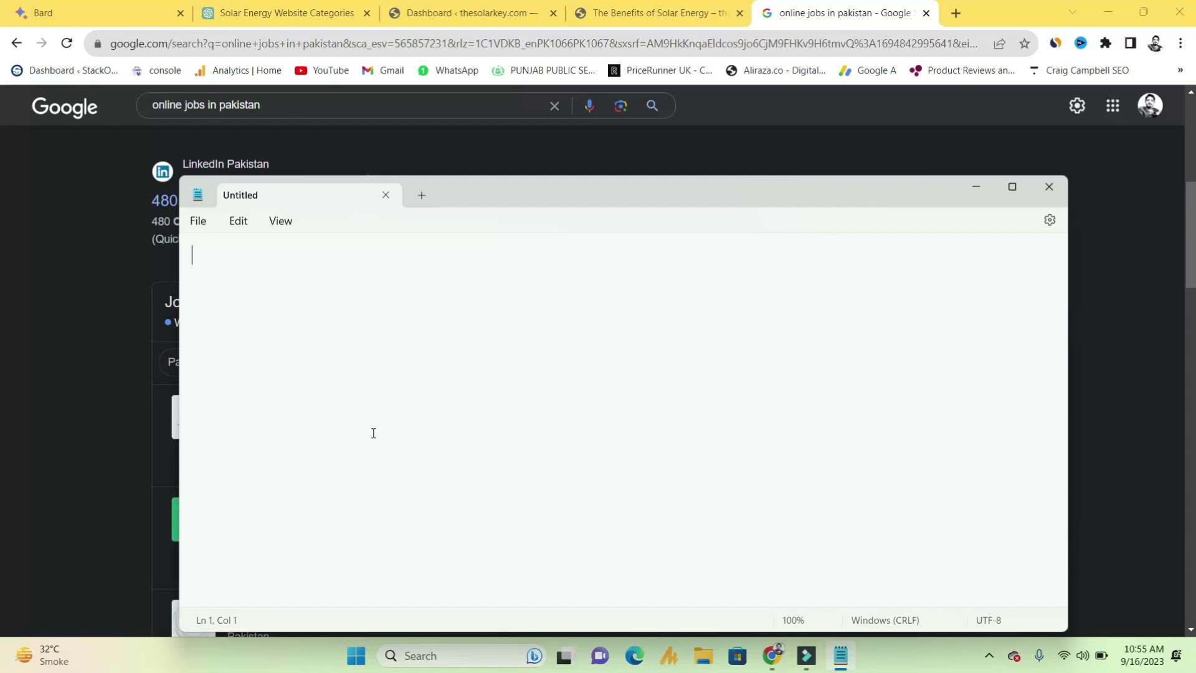
pyautogui.hotkey('ctrl', 'v')
pyautogui.tripleClick(580, 258)
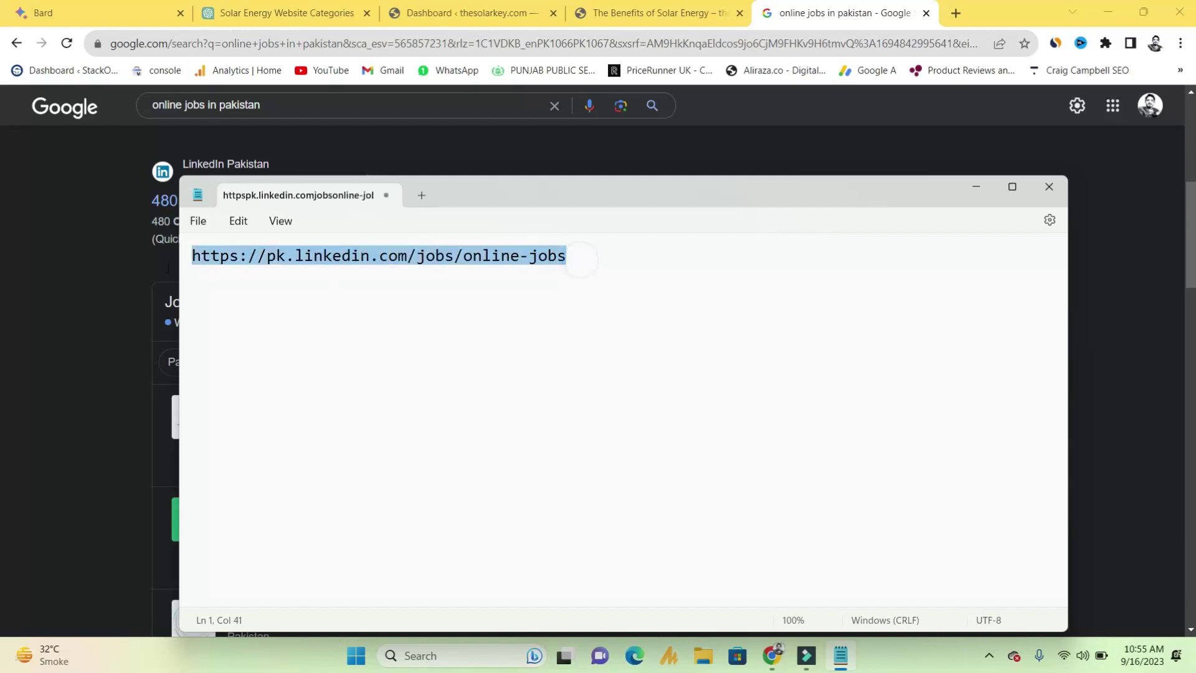
# Copy the Indeed search result's link address and paste it on a new line below the LinkedIn link in Notepad.
pyautogui.click(967, 187)
pyautogui.click(40, 412)
pyautogui.scroll(-1, 39, 414)
pyautogui.scroll(-7, 40, 411)
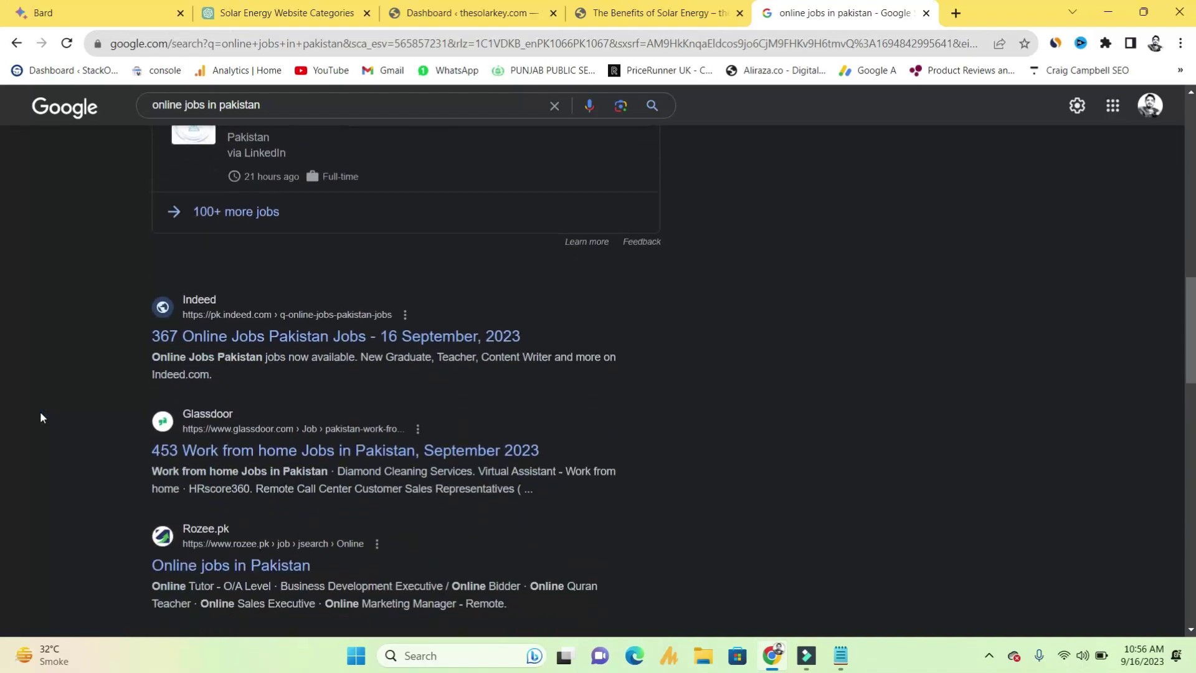
pyautogui.rightClick(208, 342)
pyautogui.click(267, 438)
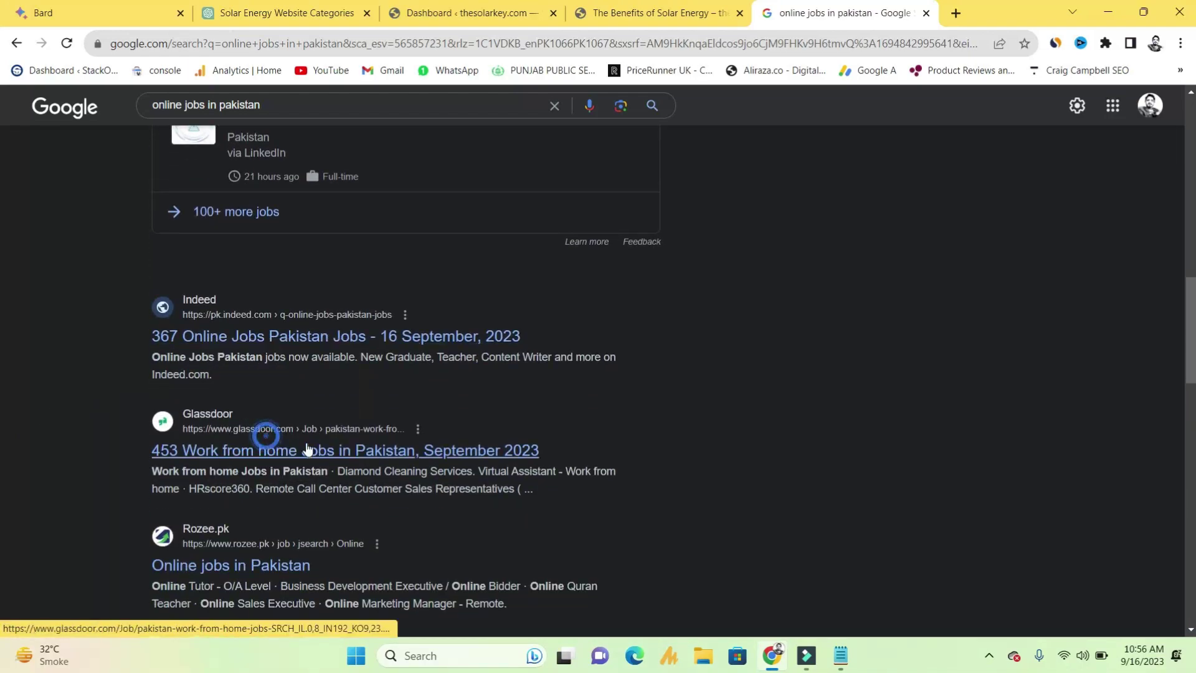
pyautogui.click(842, 667)
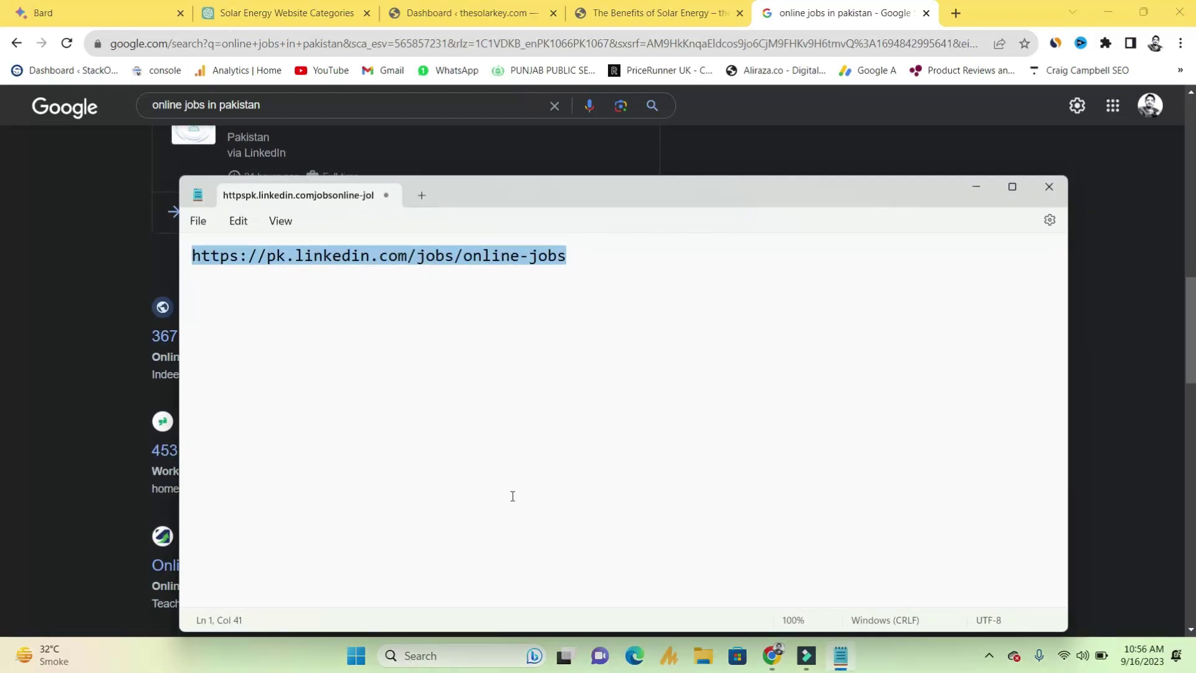
pyautogui.click(578, 257)
pyautogui.press('Return')
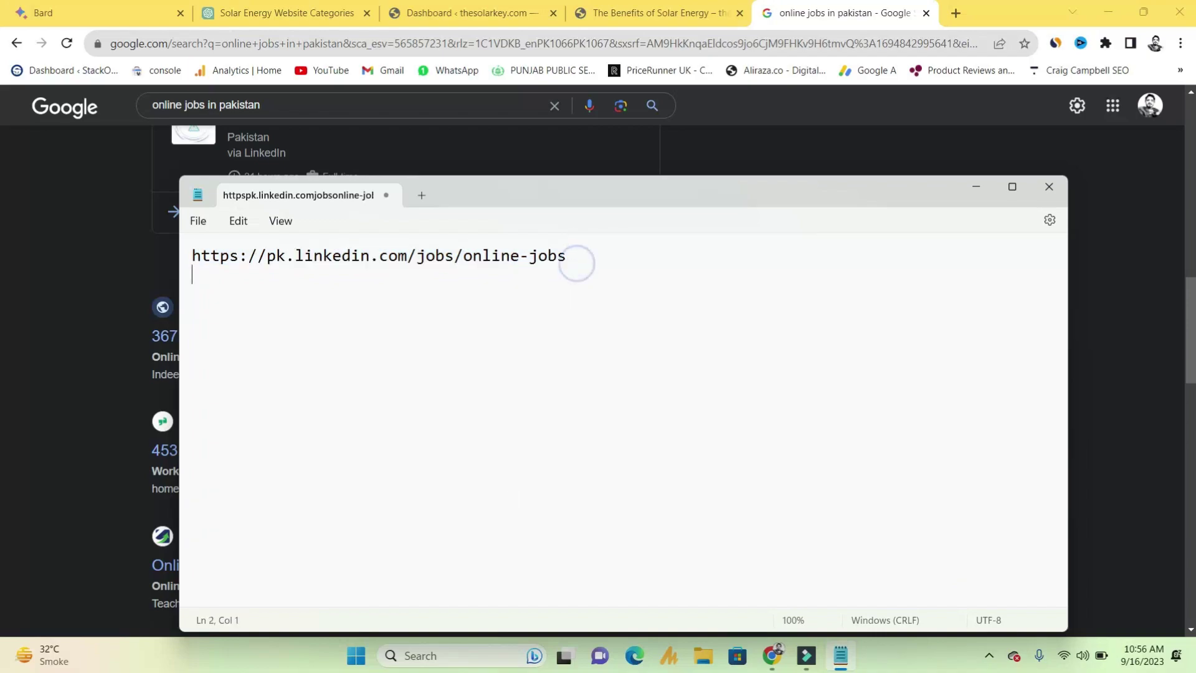
pyautogui.hotkey('ctrl', 'v')
pyautogui.press('Return')
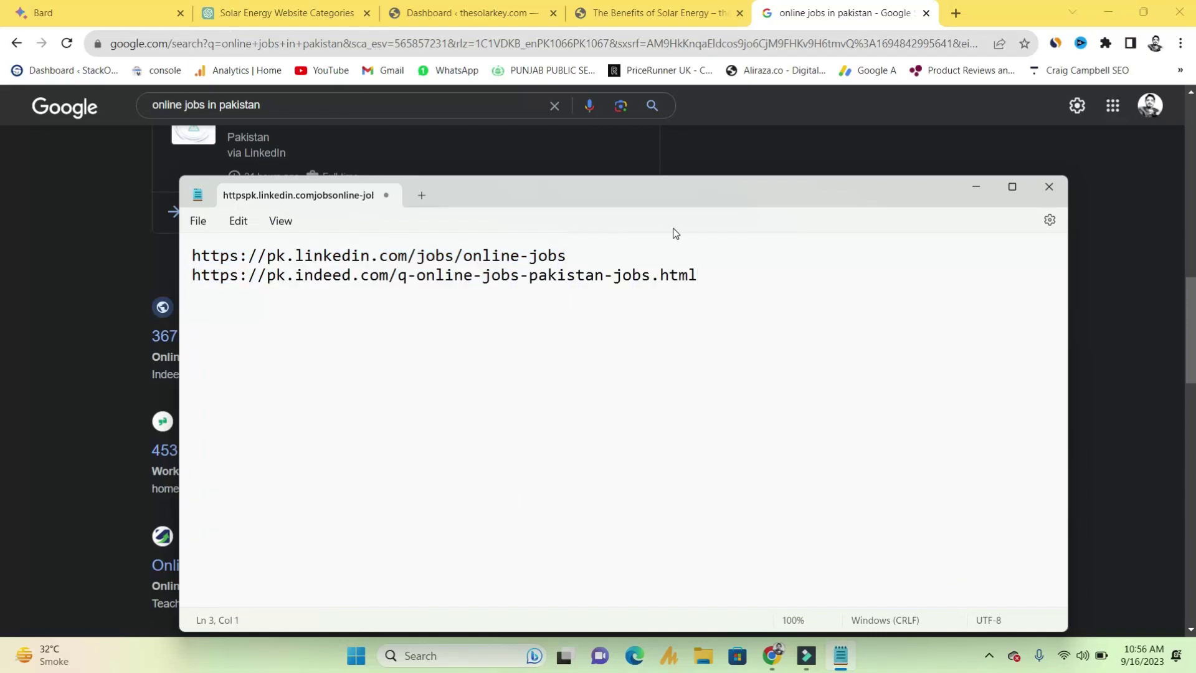
# Copy the Glassdoor search result's link address and paste it as the third line in Notepad.
pyautogui.click(976, 186)
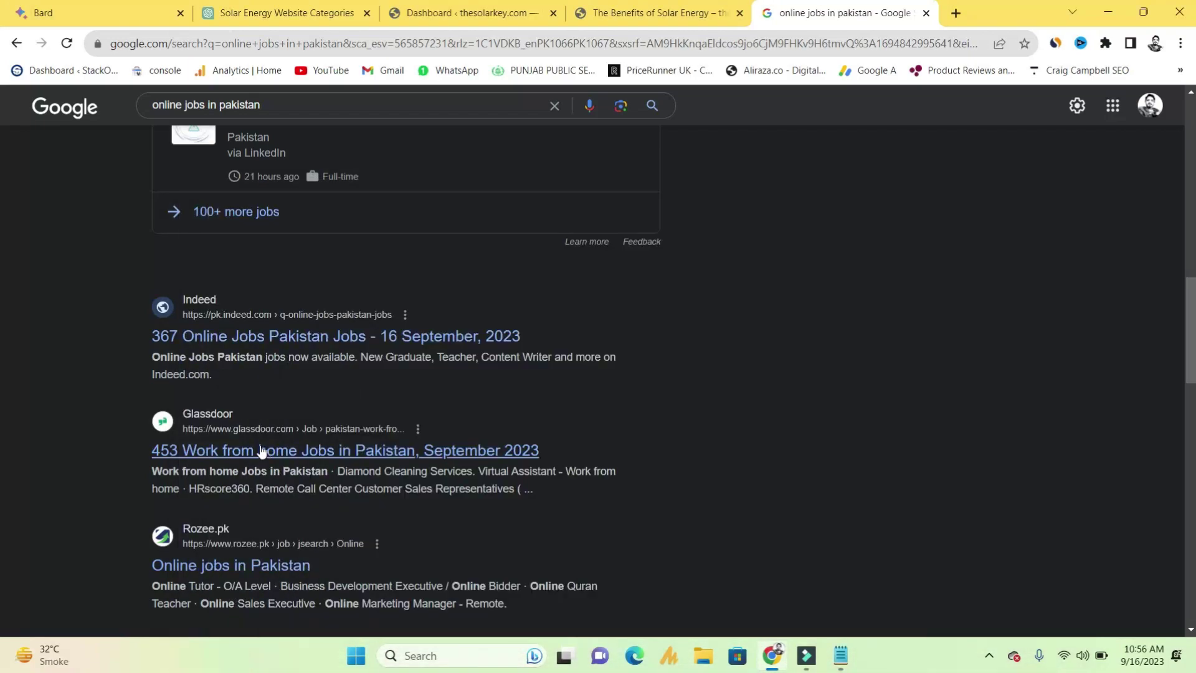
pyautogui.rightClick(260, 450)
pyautogui.click(304, 536)
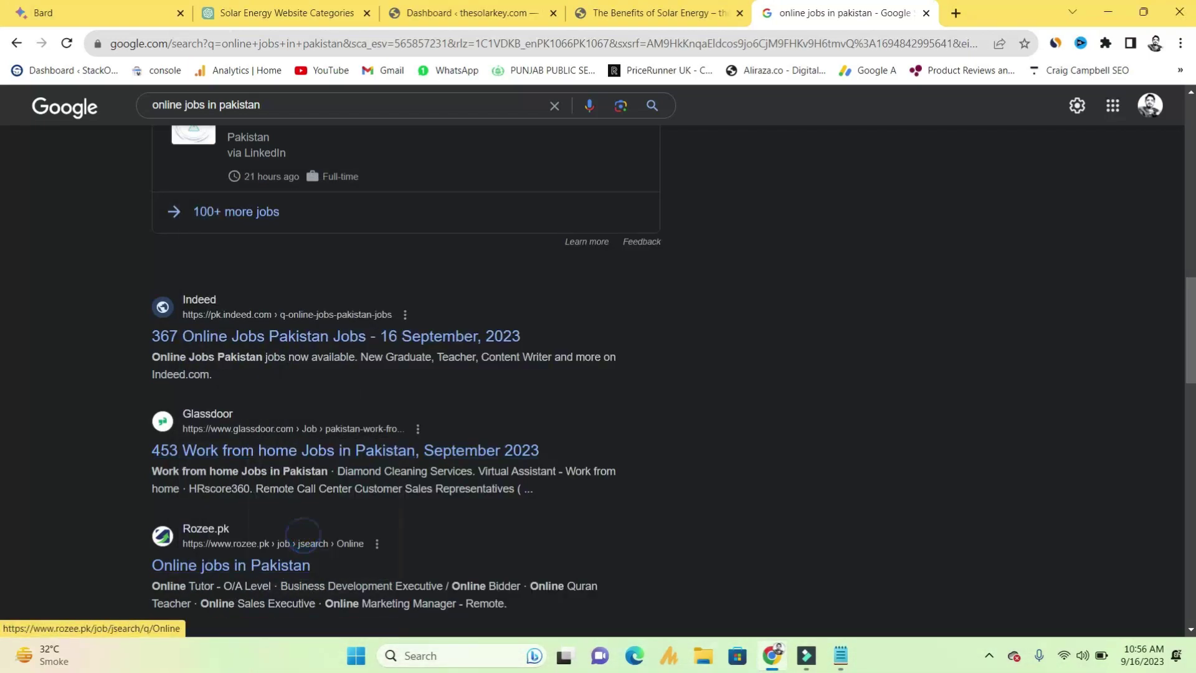
pyautogui.click(840, 656)
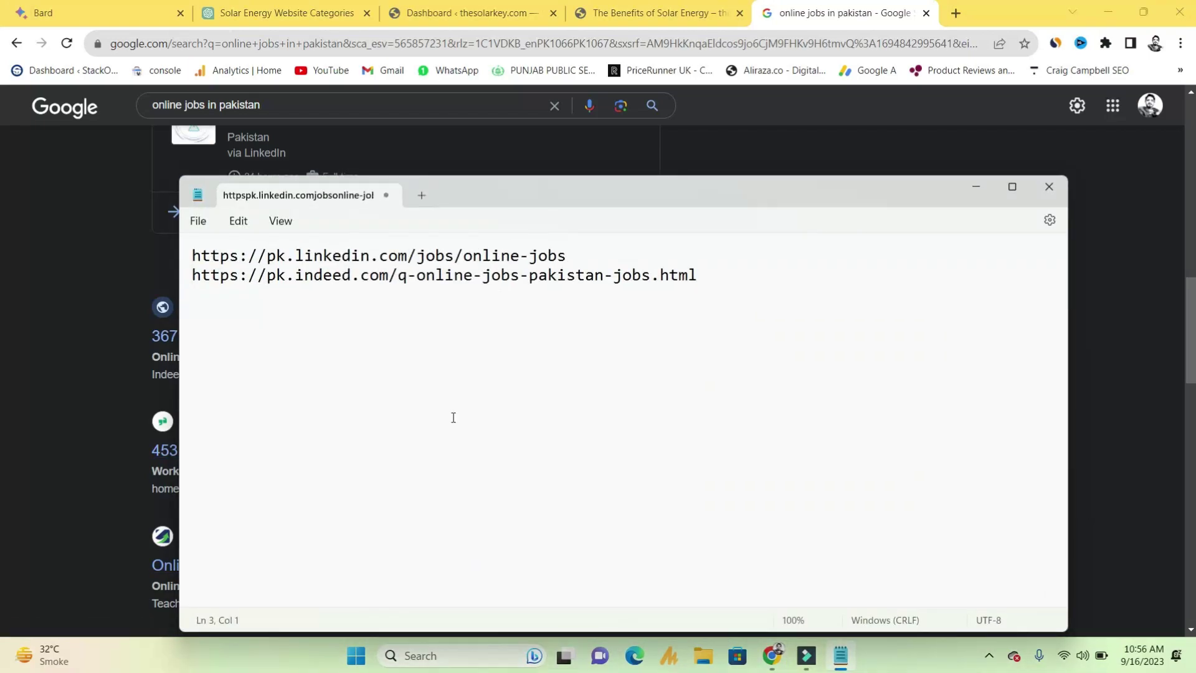
pyautogui.hotkey('ctrl', 'v')
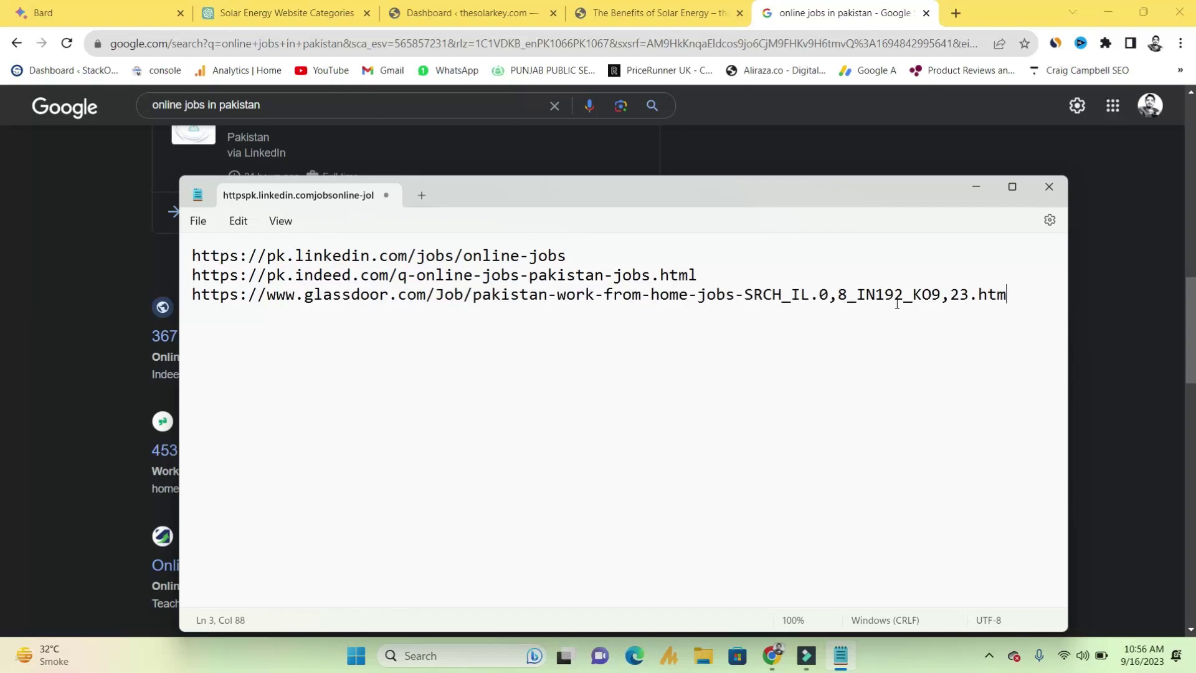
# Examine the parts of the LinkedIn link in Notepad: the protocol, the pk subdomain and the linkedin.com domain.
pyautogui.moveTo(1006, 294); pyautogui.dragTo(180, 258)
pyautogui.click(243, 275)
pyautogui.moveTo(567, 255); pyautogui.dragTo(200, 259)
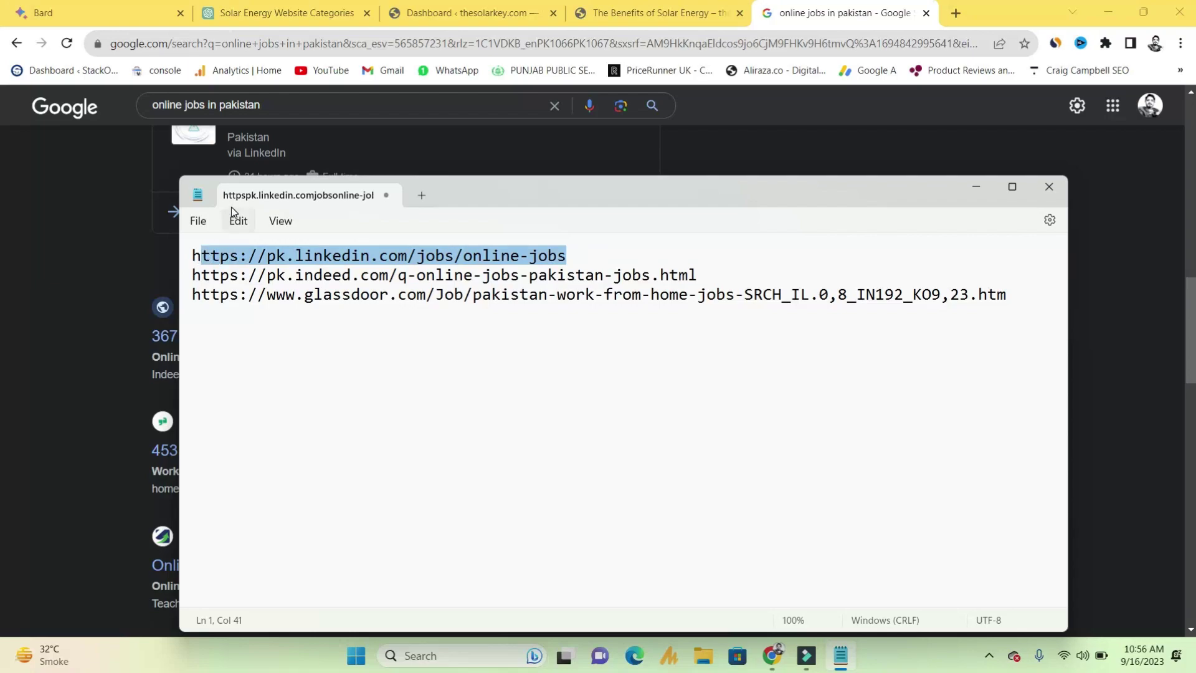
pyautogui.click(322, 255)
pyautogui.moveTo(276, 257); pyautogui.dragTo(408, 265)
pyautogui.click(406, 254)
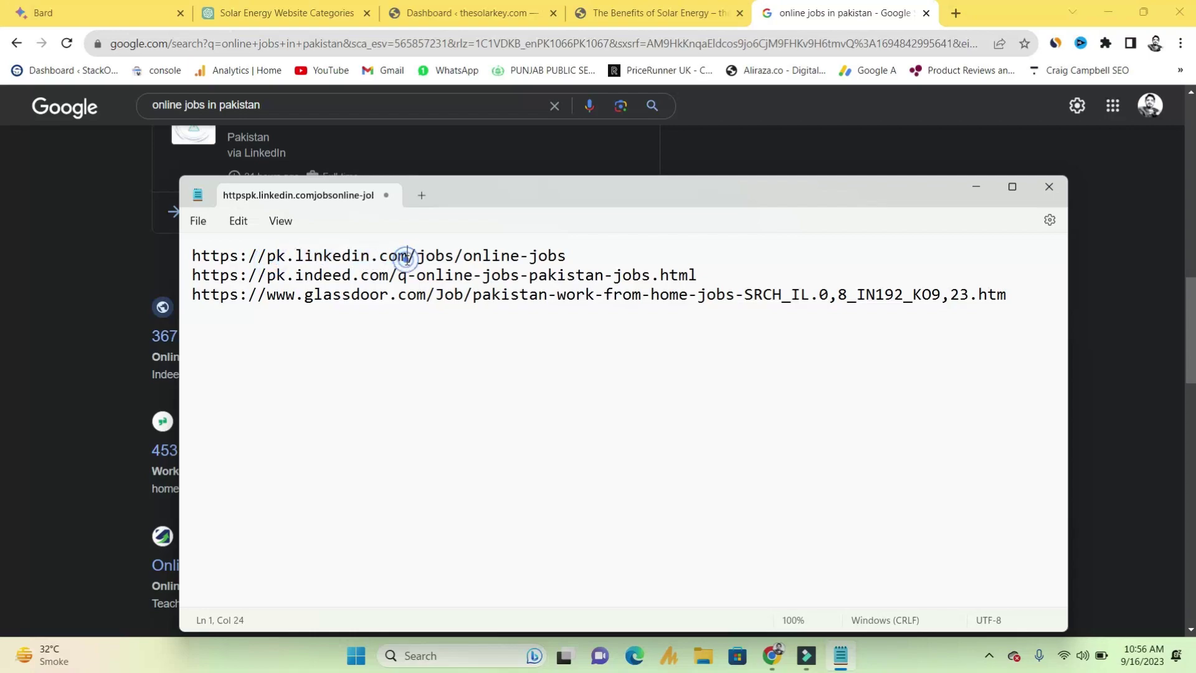
pyautogui.moveTo(294, 256); pyautogui.dragTo(408, 256)
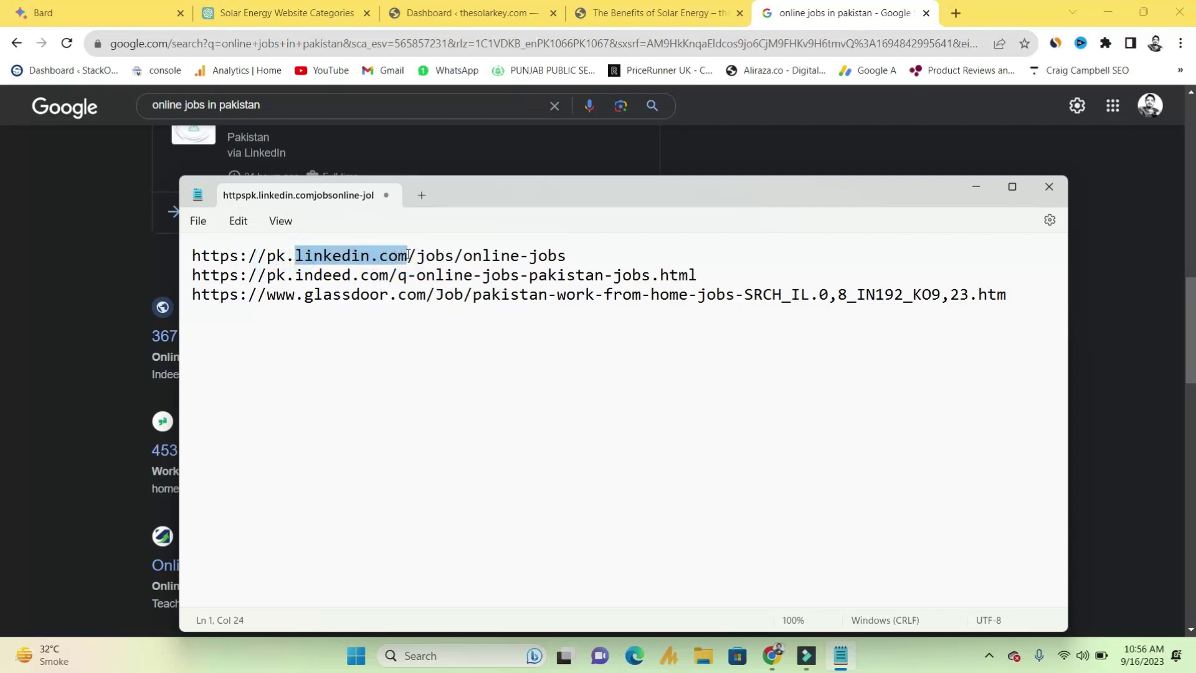
pyautogui.doubleClick(273, 256)
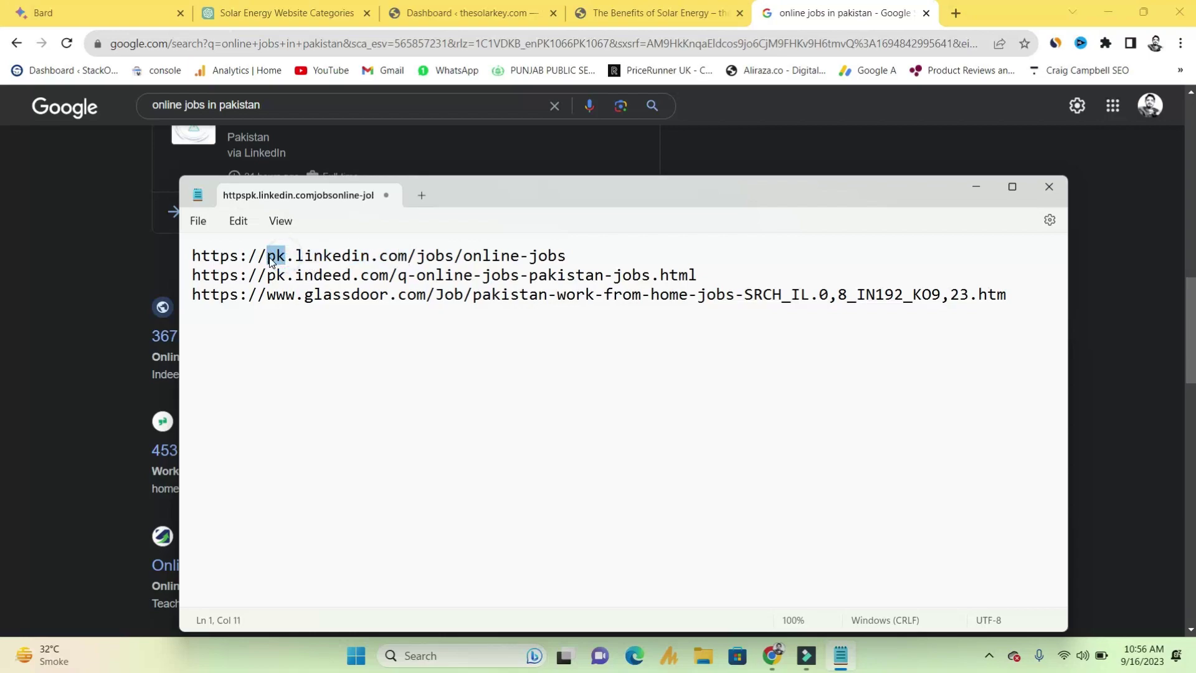
pyautogui.moveTo(268, 257); pyautogui.dragTo(192, 255)
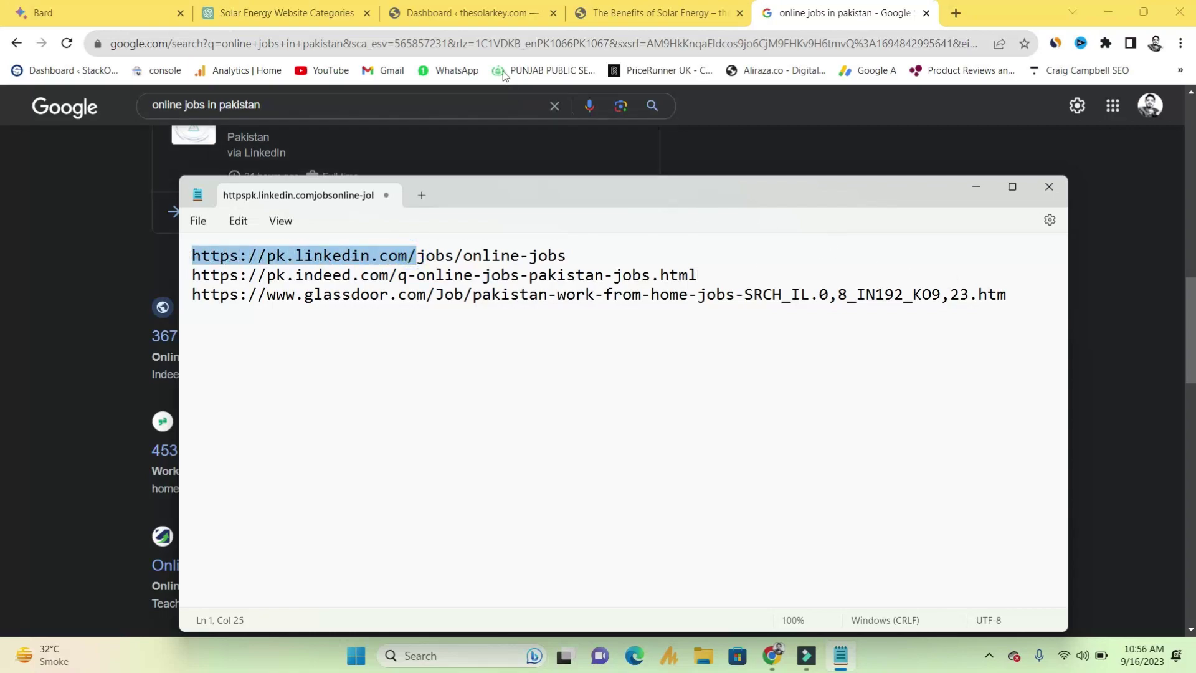
pyautogui.click(659, 12)
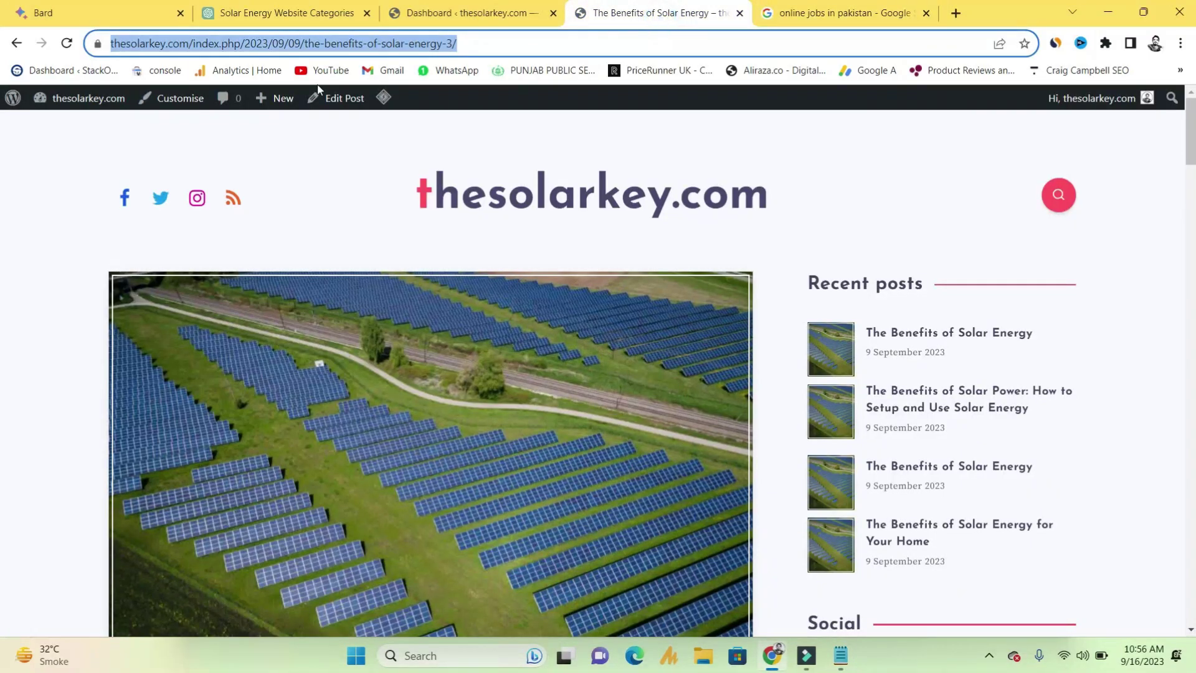
pyautogui.click(195, 42)
pyautogui.moveTo(225, 45); pyautogui.dragTo(68, 56)
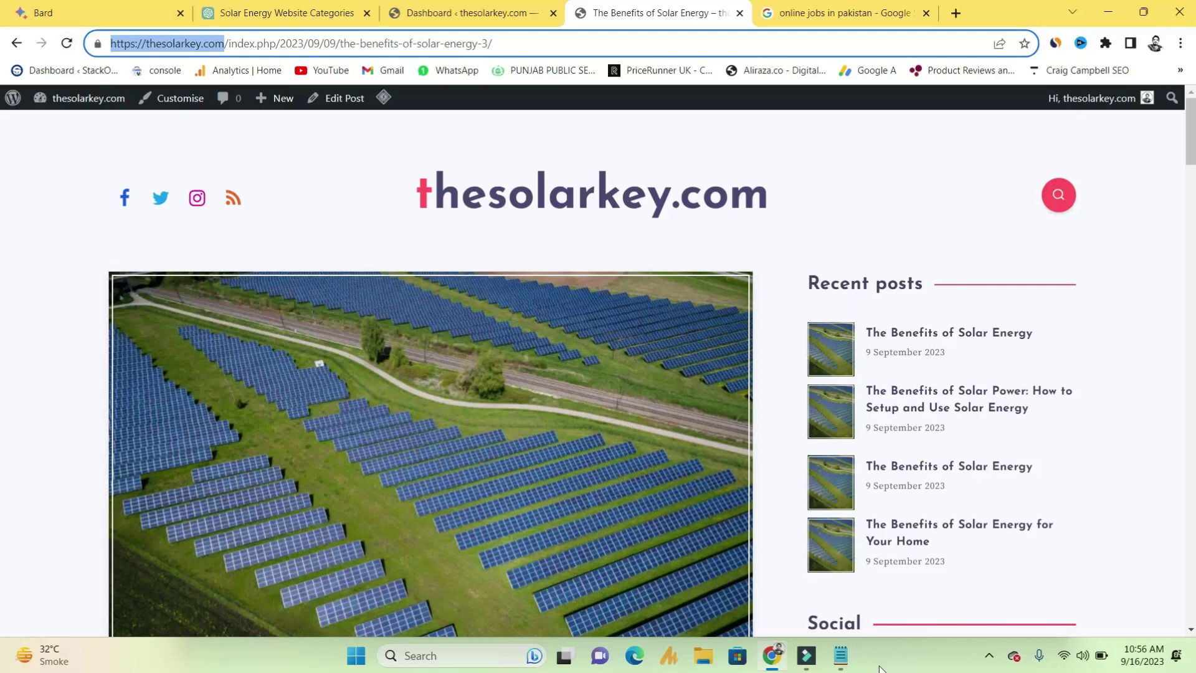
pyautogui.click(840, 655)
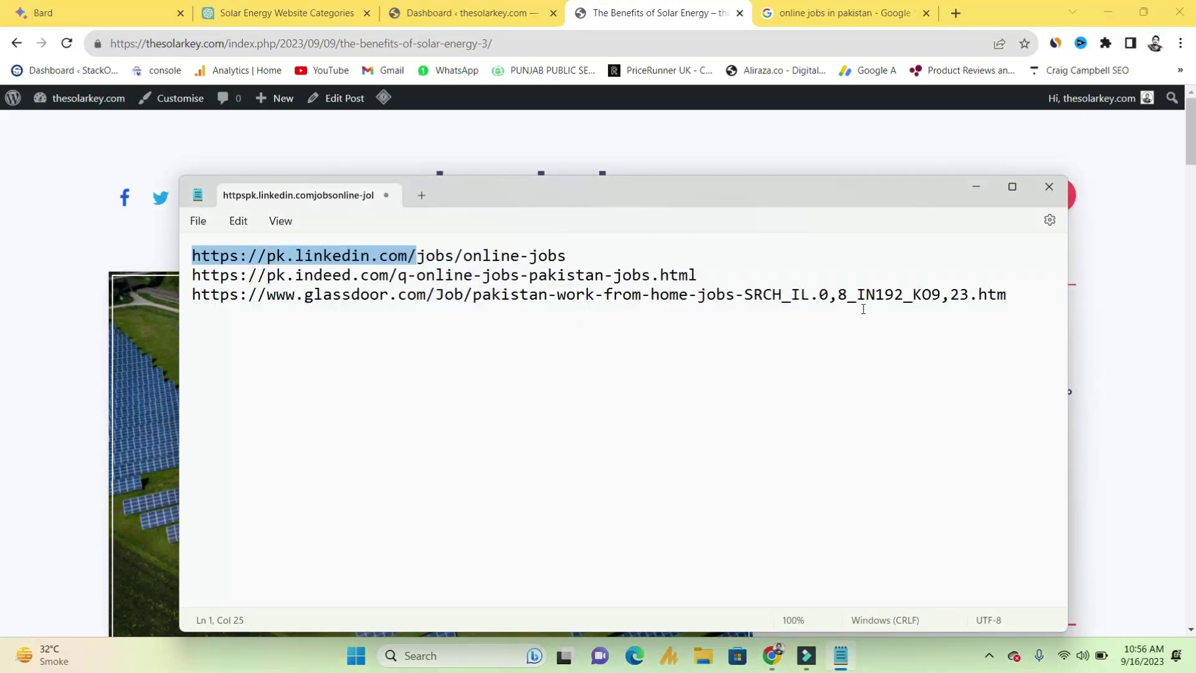
pyautogui.click(1021, 295)
pyautogui.press('Return')
pyautogui.hotkey('ctrl', 'v')
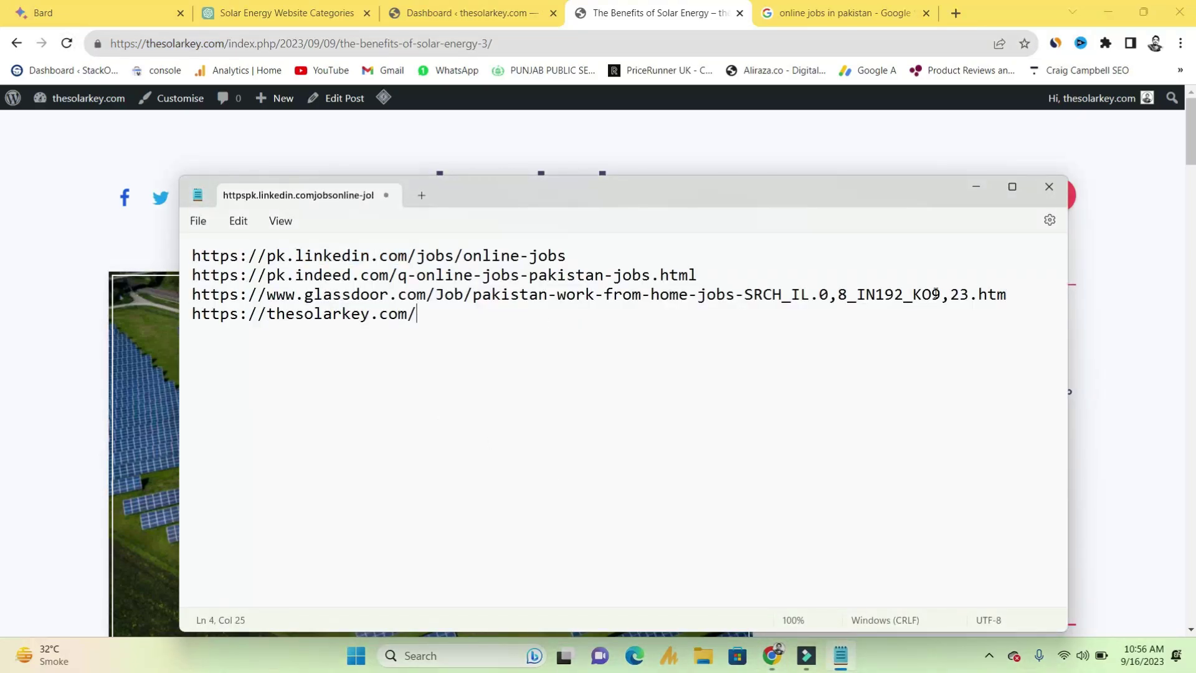
# Append "slug" to the end of the thesolarkey.com address in Notepad.
pyautogui.moveTo(416, 315); pyautogui.dragTo(187, 321)
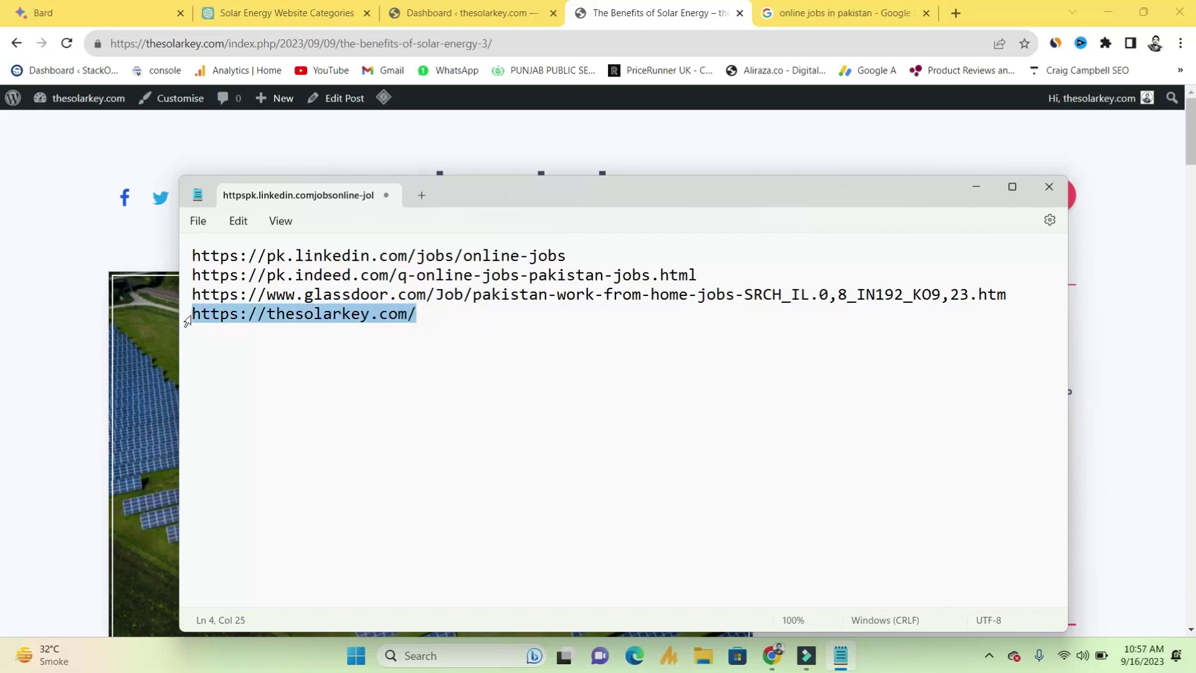
pyautogui.click(321, 323)
pyautogui.moveTo(271, 320); pyautogui.dragTo(414, 310)
pyautogui.click(415, 313)
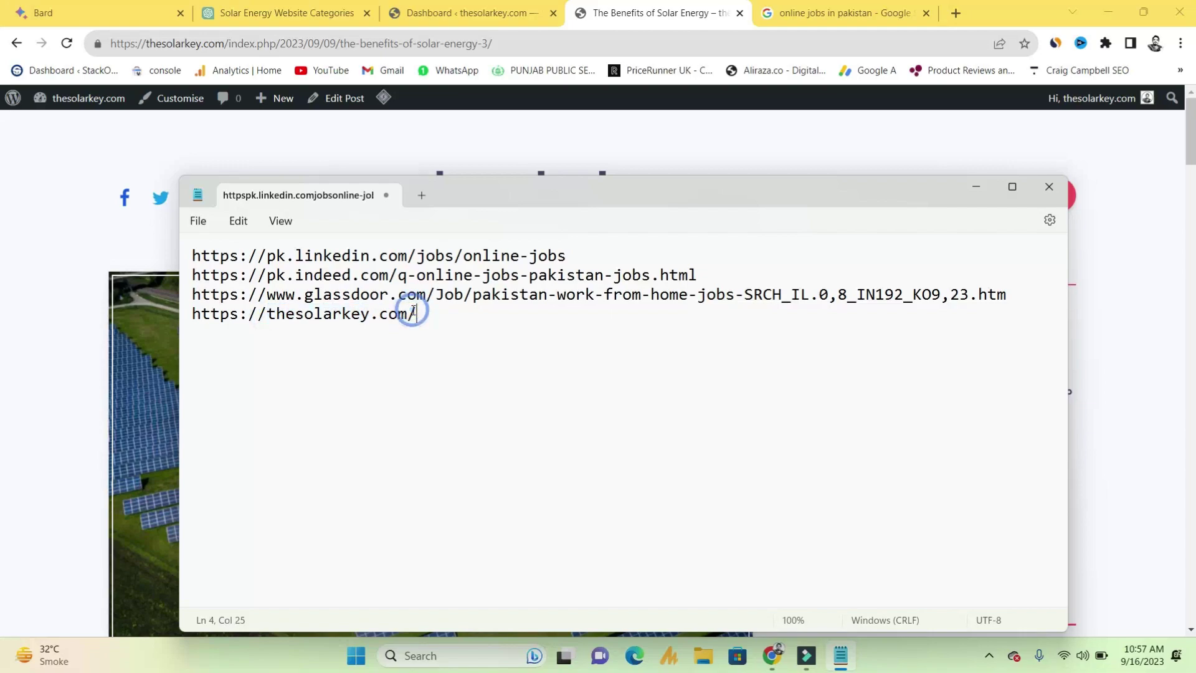
pyautogui.write('slug')
# Compare the "slug" placeholder with the path segments following the domain in the job site links.
pyautogui.doubleClick(479, 313)
pyautogui.click(408, 312)
pyautogui.moveTo(417, 314); pyautogui.dragTo(462, 314)
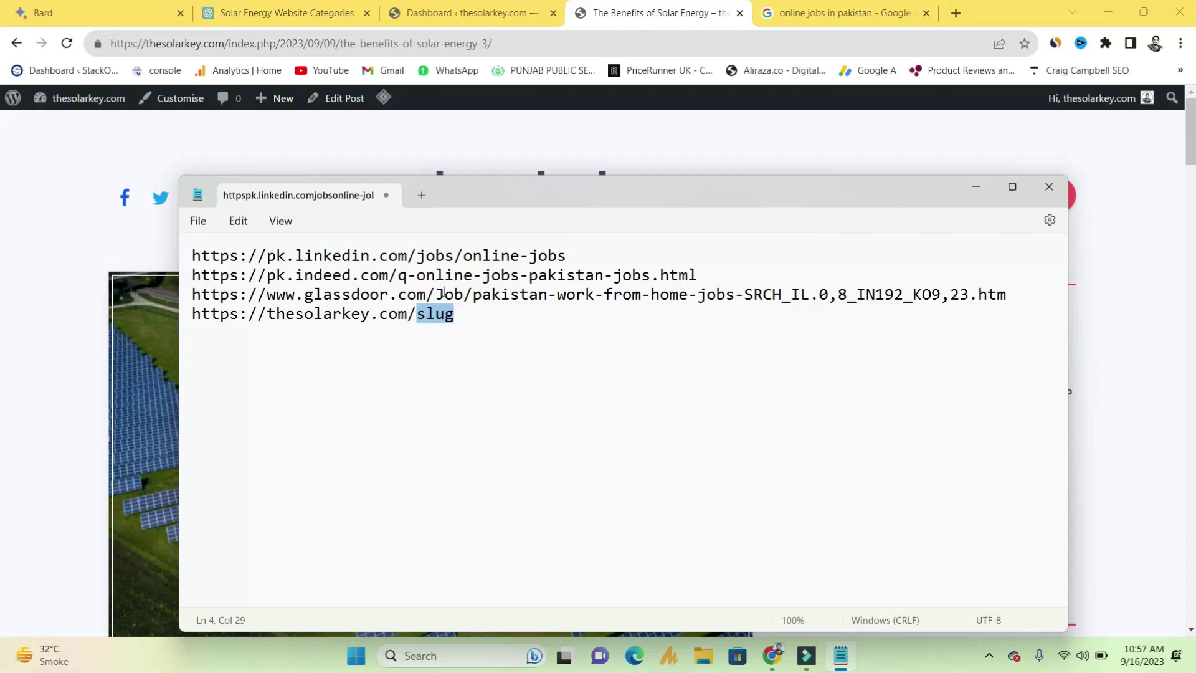
pyautogui.moveTo(416, 255); pyautogui.dragTo(452, 257)
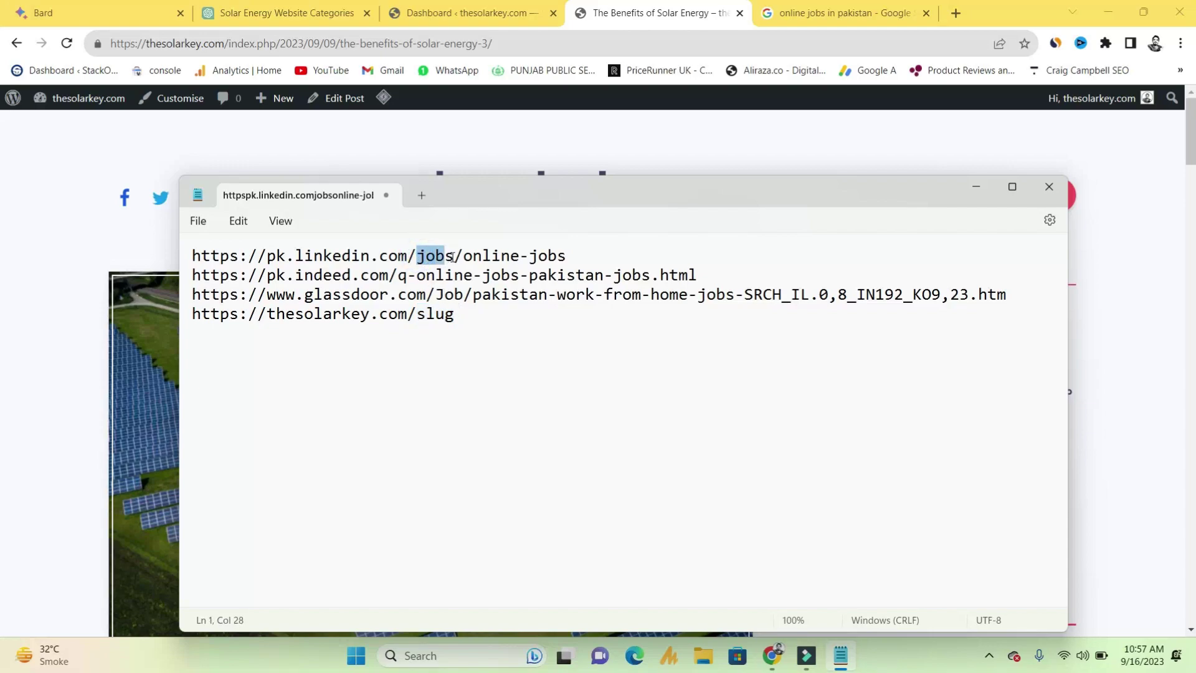
pyautogui.click(452, 256)
pyautogui.moveTo(464, 255); pyautogui.dragTo(572, 257)
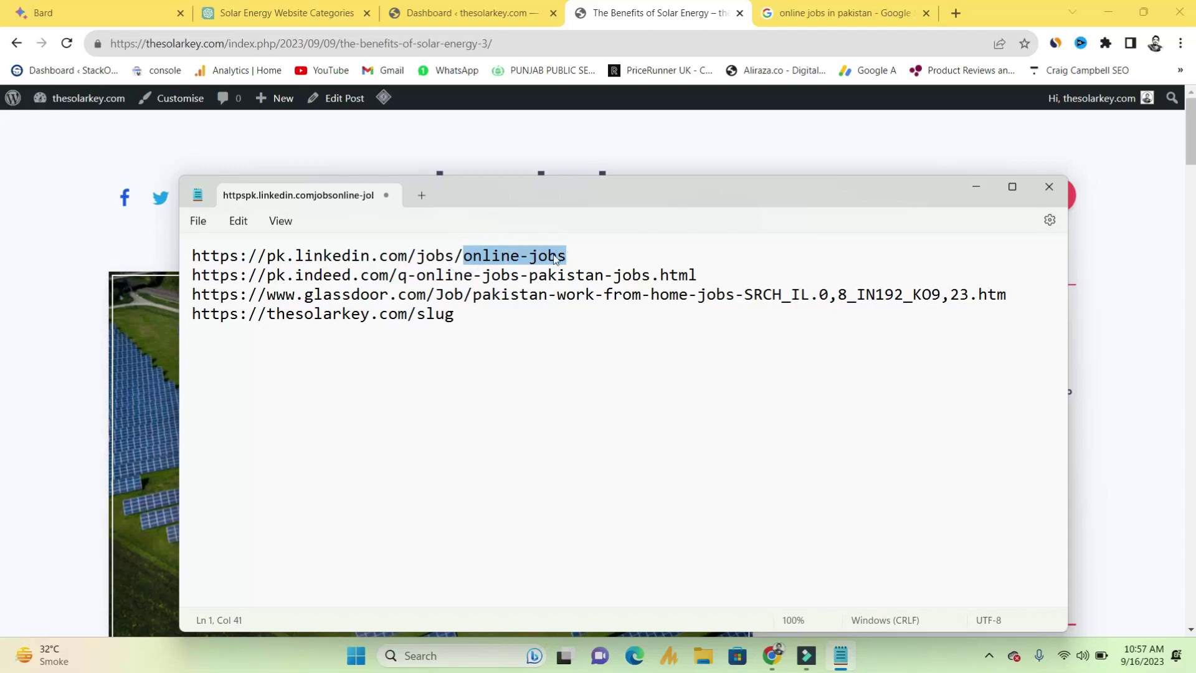
pyautogui.moveTo(416, 255); pyautogui.dragTo(731, 301)
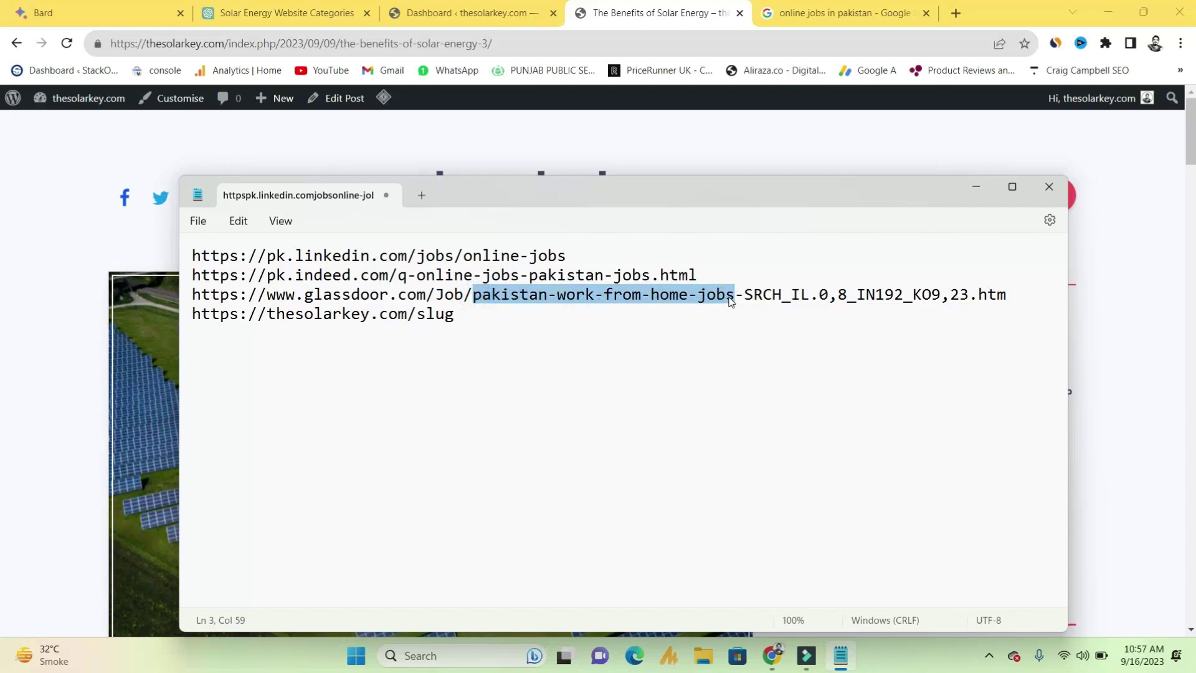
pyautogui.click(464, 320)
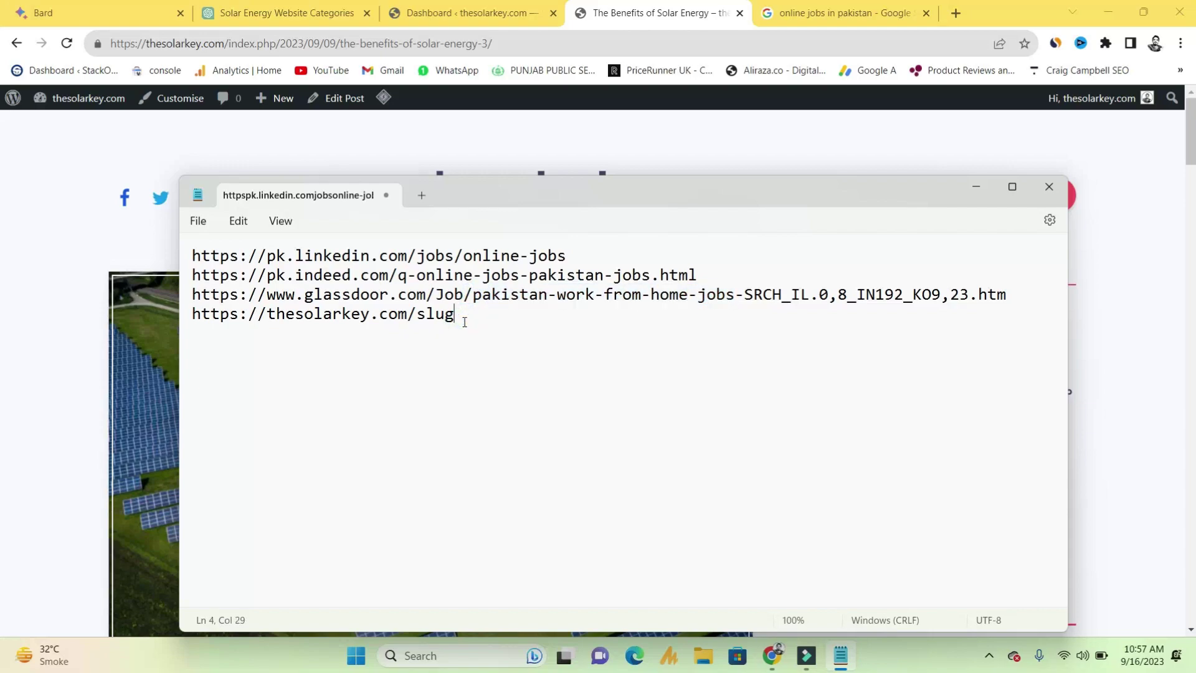
pyautogui.press('Return')
pyautogui.moveTo(463, 295); pyautogui.dragTo(755, 296)
pyautogui.click(445, 337)
pyautogui.moveTo(419, 316); pyautogui.dragTo(191, 316)
pyautogui.hotkey('ctrl', 'c')
pyautogui.click(217, 350)
pyautogui.hotkey('ctrl', 'v')
# Append "how to earn money" with spaces to the thesolarkey.com address on the fifth line.
pyautogui.write('hwo')
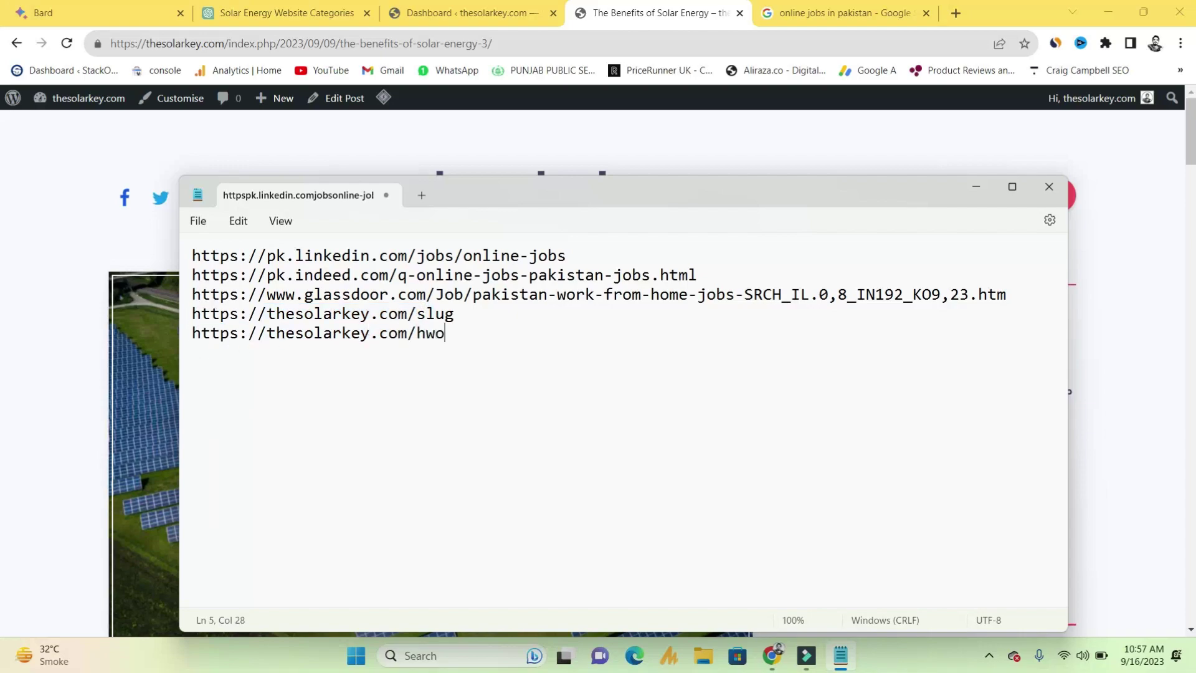
pyautogui.press('BackSpace')
pyautogui.press('BackSpace')
pyautogui.write('o')
pyautogui.press('BackSpace')
pyautogui.write('w to earn money')
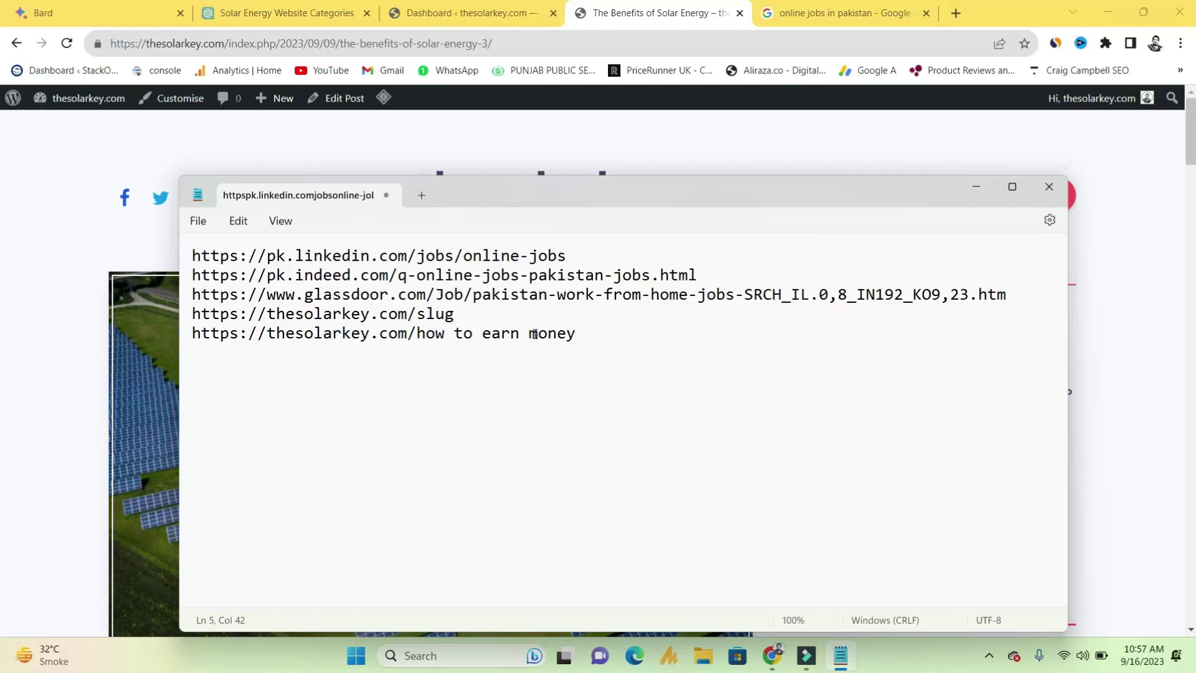
pyautogui.moveTo(583, 334); pyautogui.dragTo(186, 337)
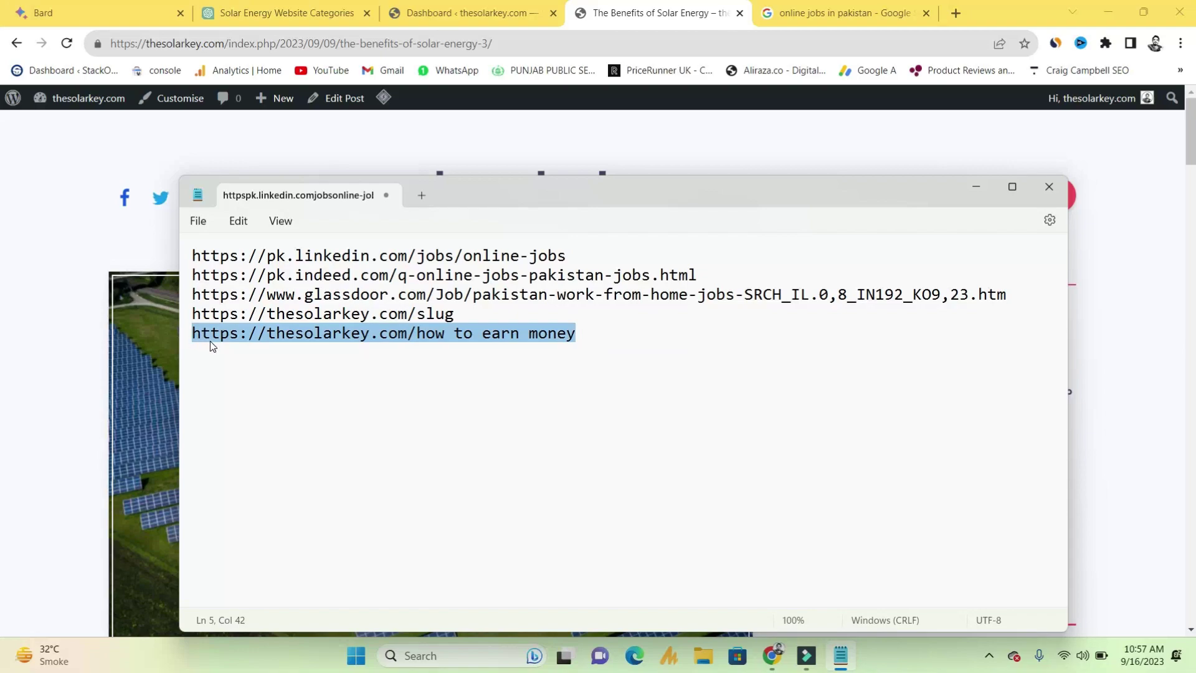
pyautogui.click(210, 339)
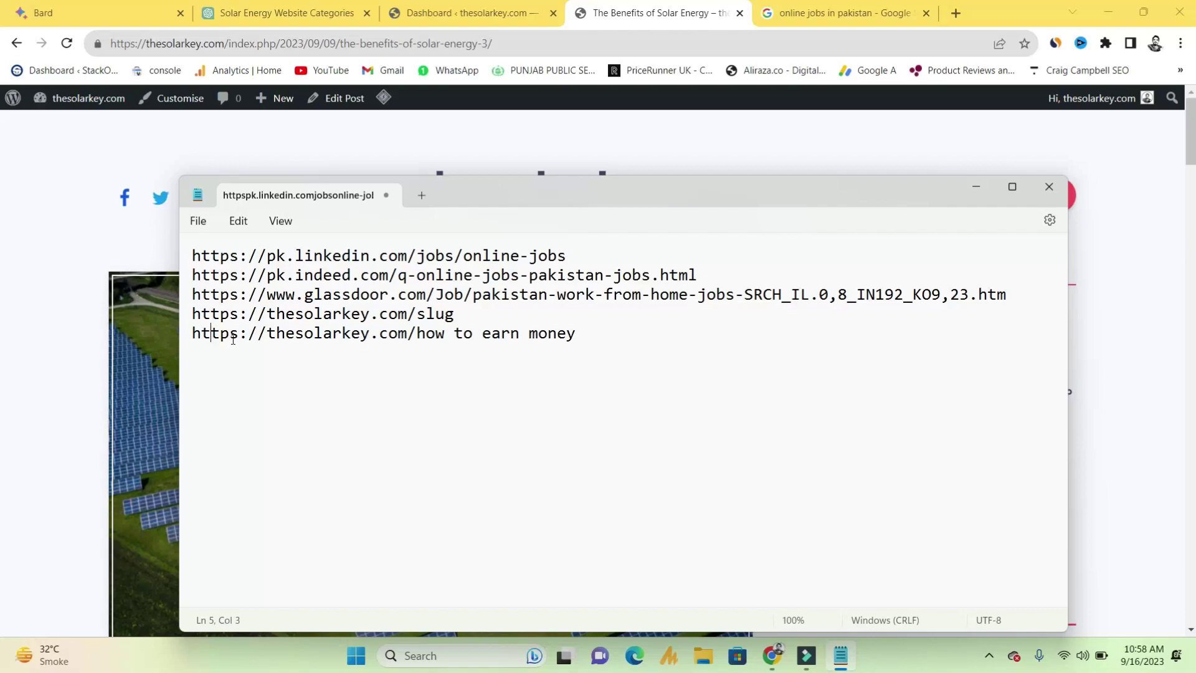
pyautogui.moveTo(576, 333); pyautogui.dragTo(190, 339)
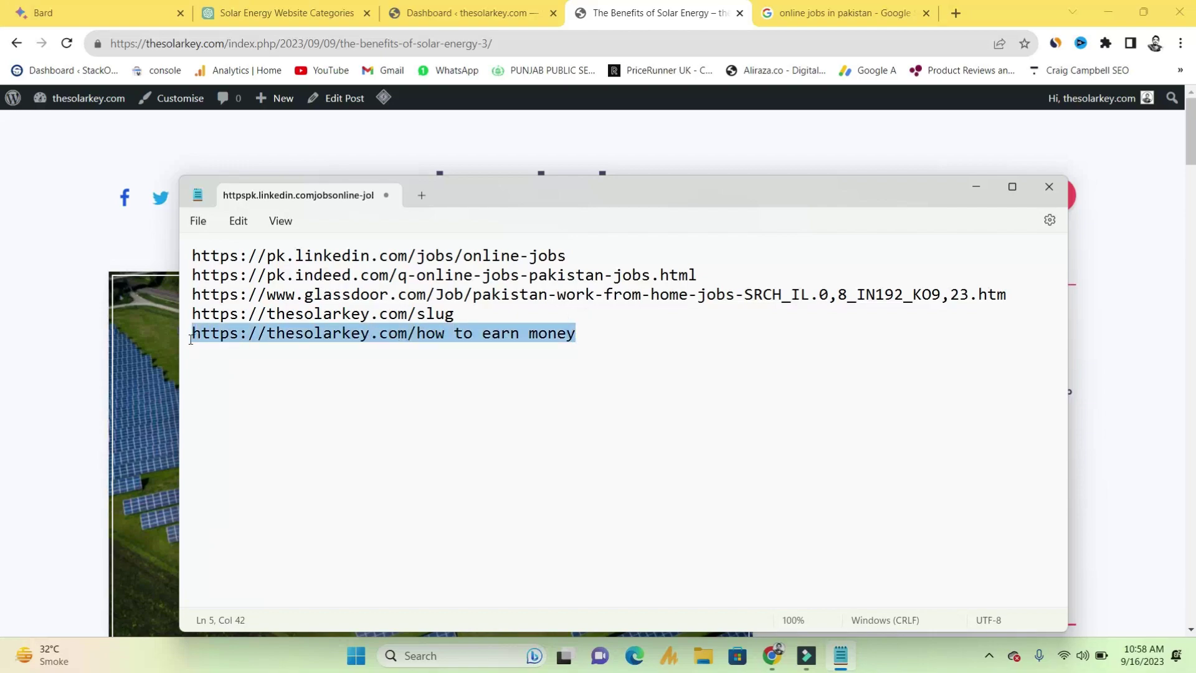
pyautogui.click(505, 321)
# Replace the spaces in the fifth line's slug with hyphens so it reads how-to-earn-money.
pyautogui.click(533, 333)
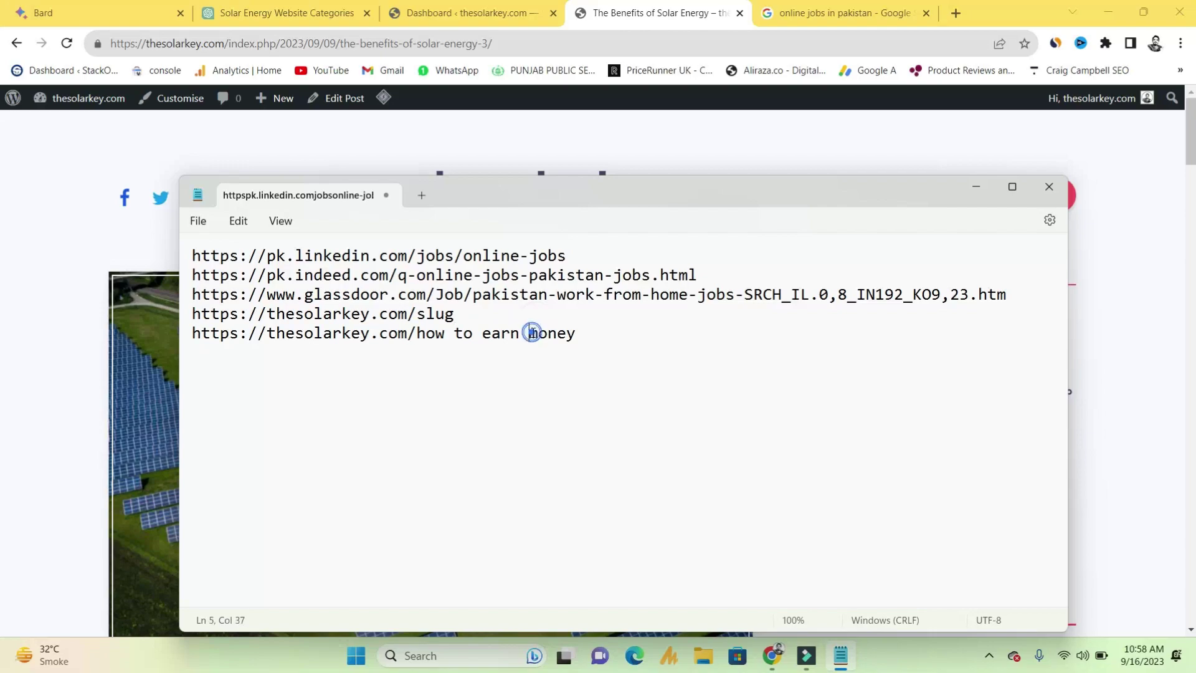
pyautogui.press('BackSpace')
pyautogui.write('_')
pyautogui.press('BackSpace')
pyautogui.write('-')
pyautogui.click(484, 340)
pyautogui.press('BackSpace')
pyautogui.write('-')
pyautogui.click(454, 333)
pyautogui.press('BackSpace')
pyautogui.write('-')
pyautogui.moveTo(581, 330); pyautogui.dragTo(187, 338)
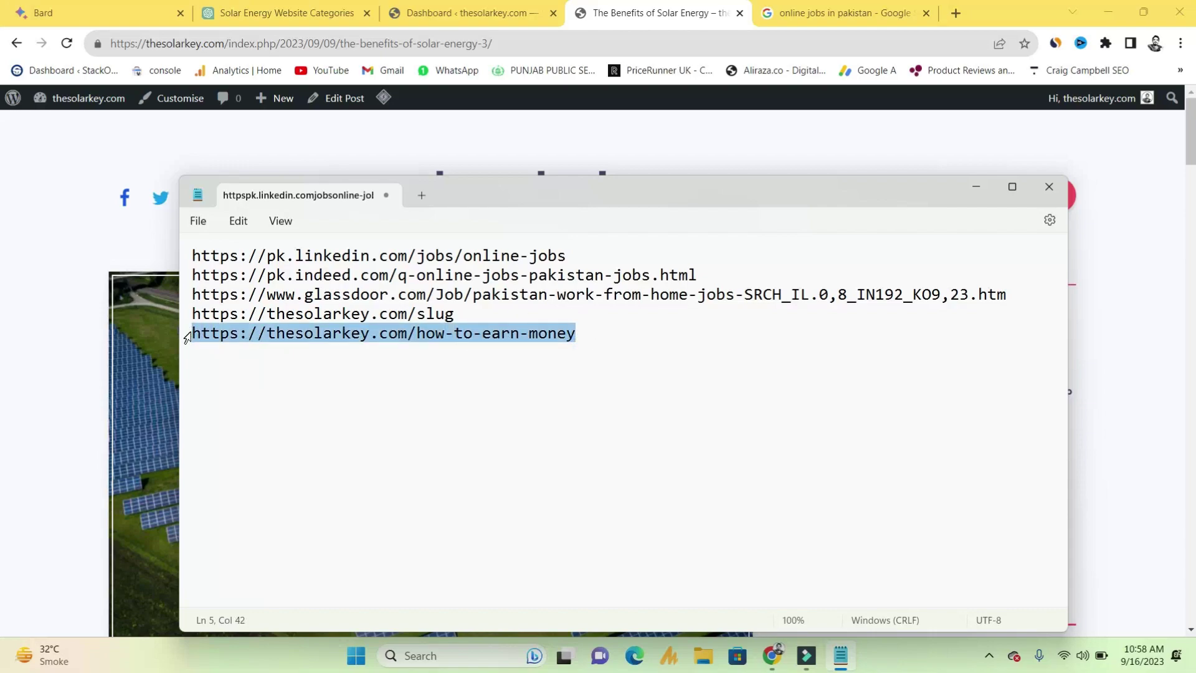
pyautogui.click(363, 339)
# Insert an "earn/" category segment between the domain and the how-to-earn-money slug on the fifth line.
pyautogui.moveTo(422, 263); pyautogui.dragTo(464, 293)
pyautogui.doubleClick(461, 294)
pyautogui.click(418, 332)
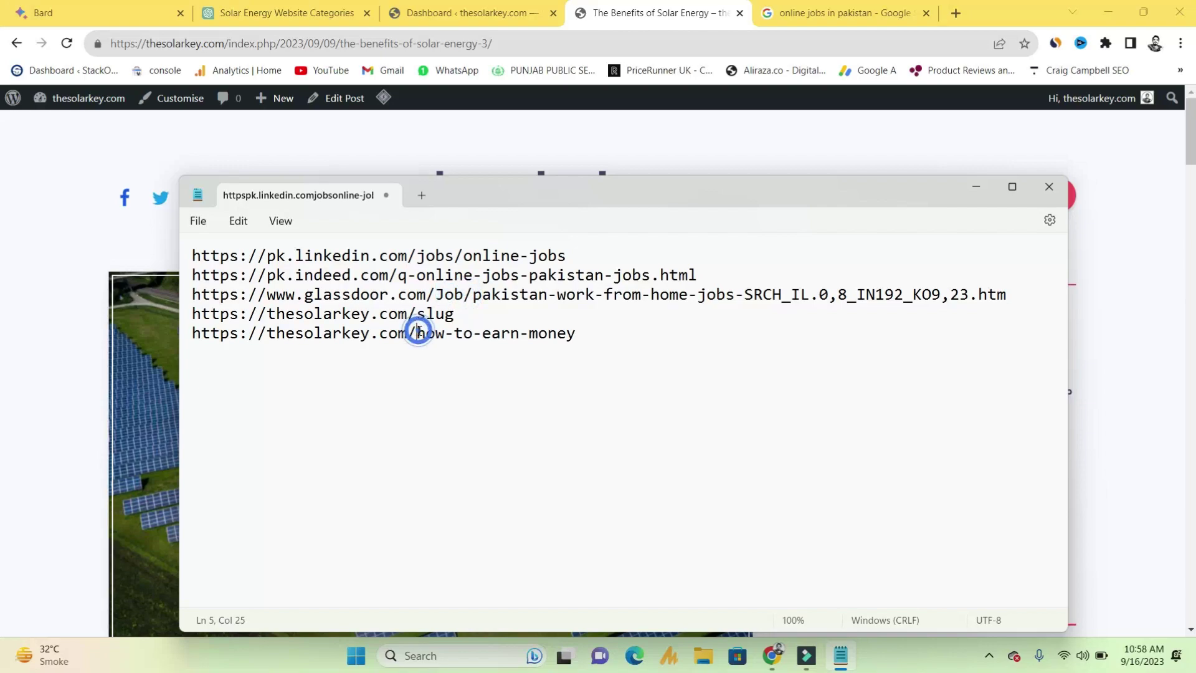
pyautogui.write('/')
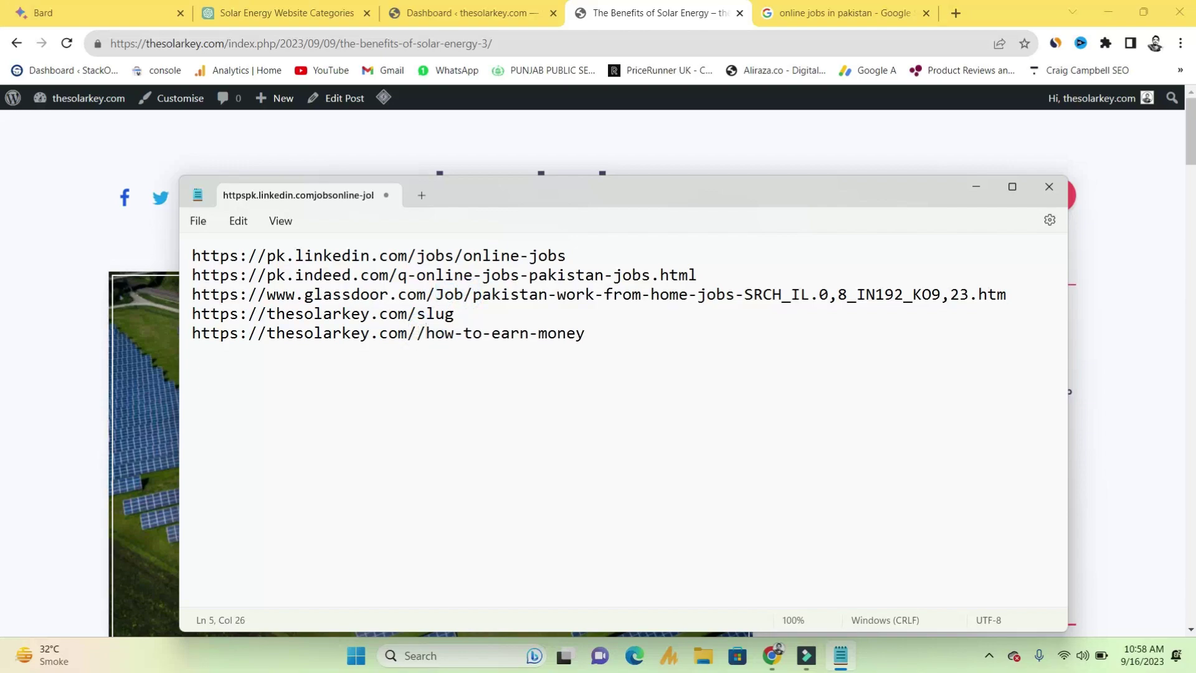
pyautogui.press('Left')
pyautogui.write('earn')
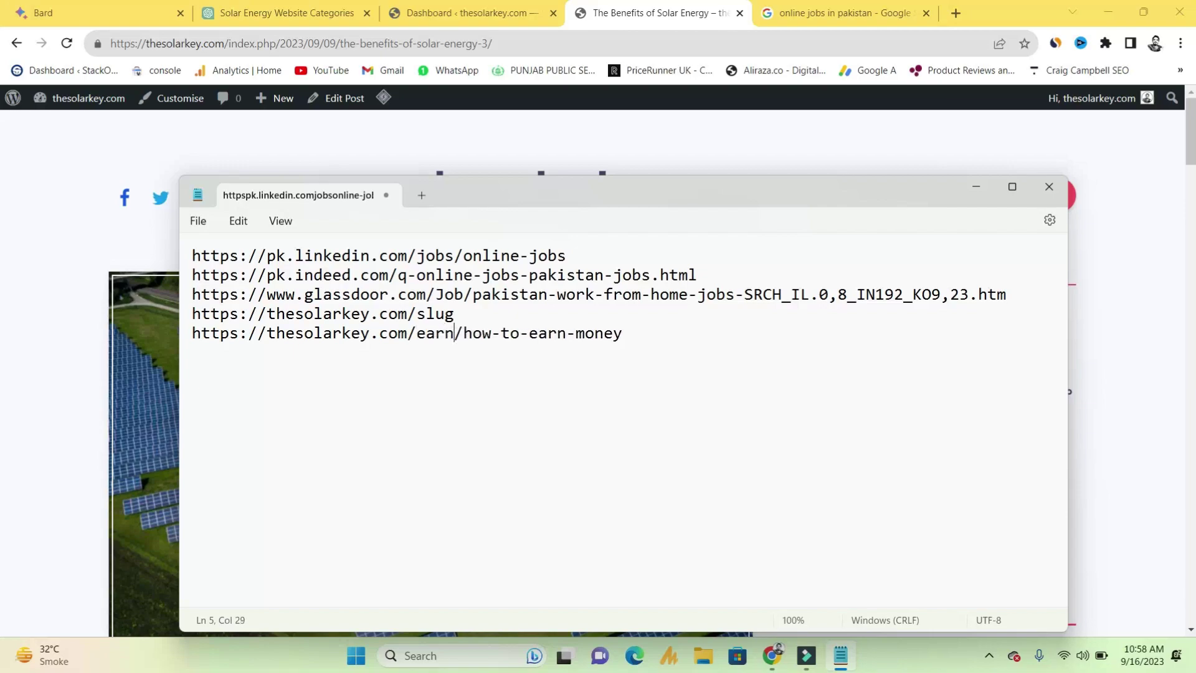
# Copy the full address with the earn category and paste it on a new sixth line.
pyautogui.moveTo(619, 333); pyautogui.dragTo(186, 342)
pyautogui.hotkey('ctrl', 'c')
pyautogui.click(195, 346)
pyautogui.click(630, 331)
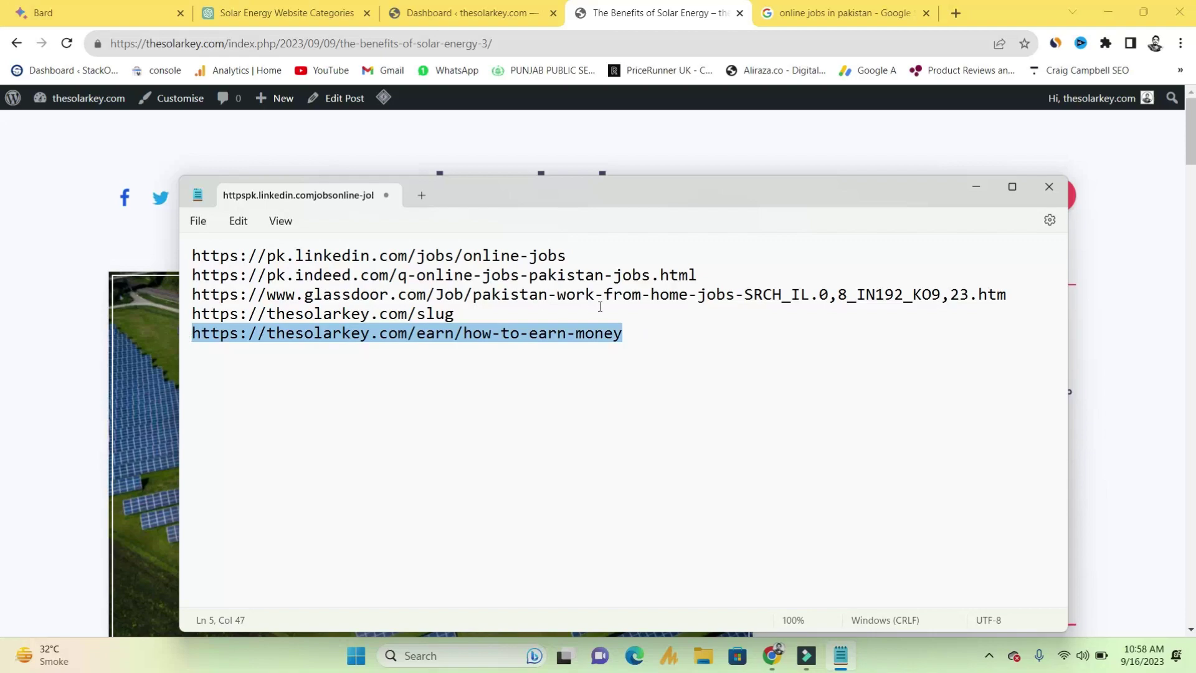
pyautogui.click(631, 335)
pyautogui.press('Return')
pyautogui.hotkey('ctrl', 'v')
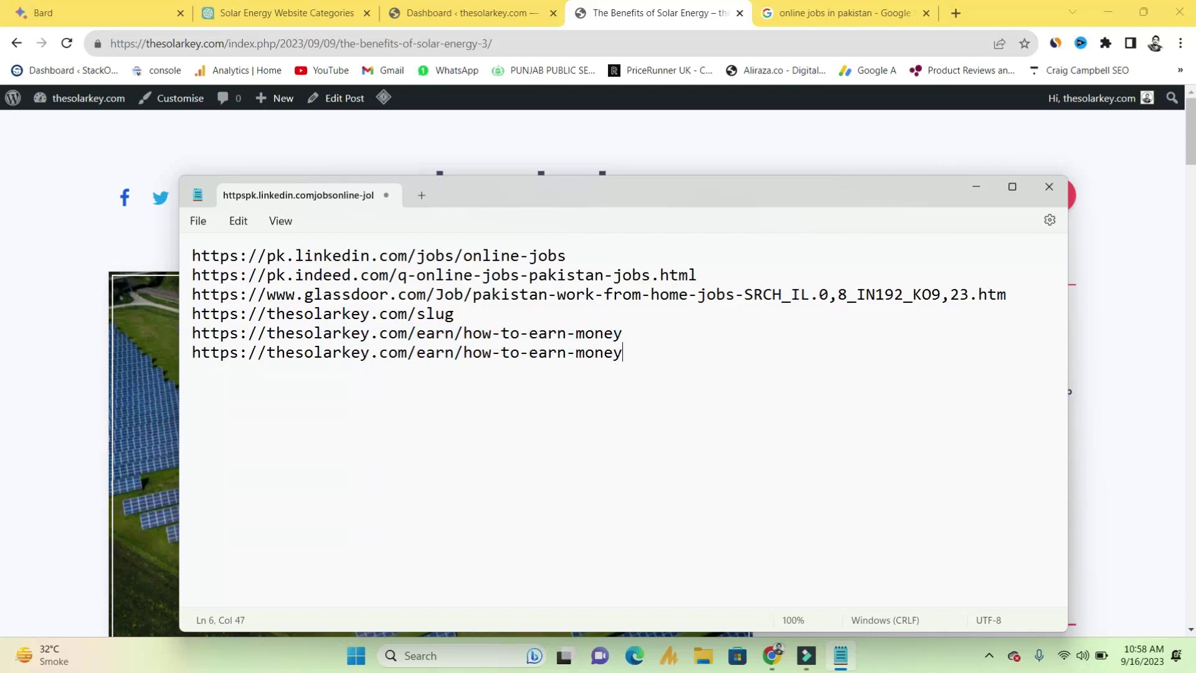
# Examine the "earn" category segment and the slug following it in the sixth line's address.
pyautogui.moveTo(418, 357)
pyautogui.mouseDown()
pyautogui.moveTo(454, 355)
pyautogui.moveTo(416, 356)
pyautogui.mouseUp()
pyautogui.click(453, 355)
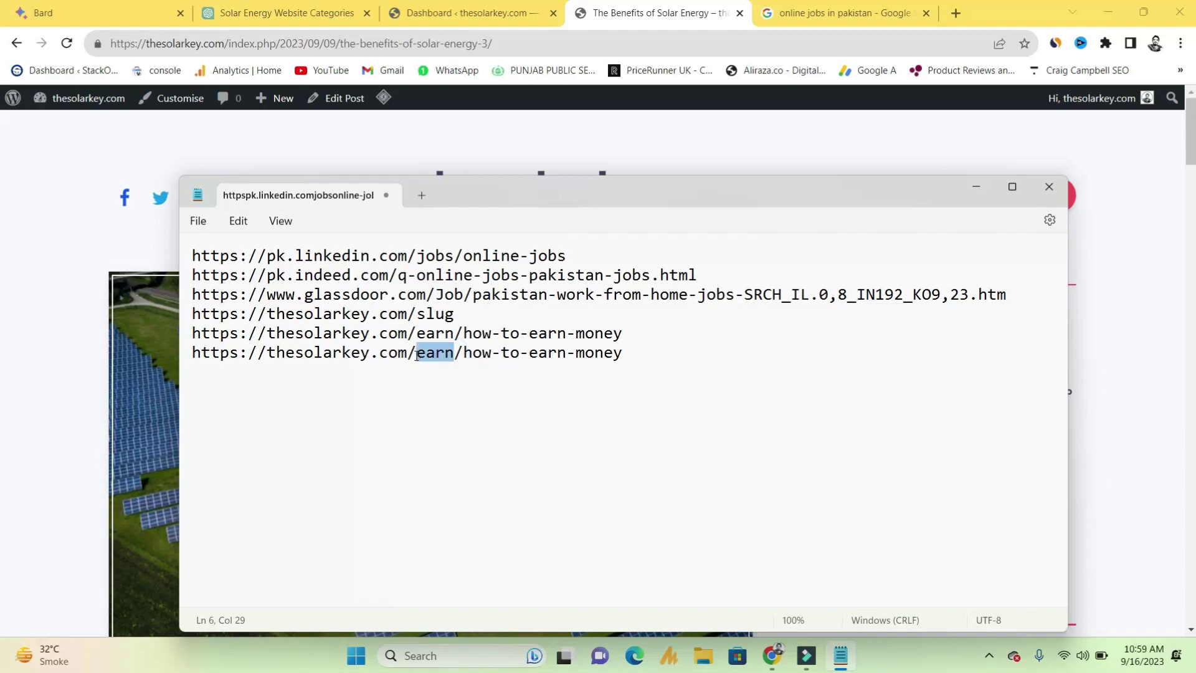
pyautogui.doubleClick(417, 356)
pyautogui.moveTo(416, 356); pyautogui.dragTo(588, 360)
pyautogui.click(588, 356)
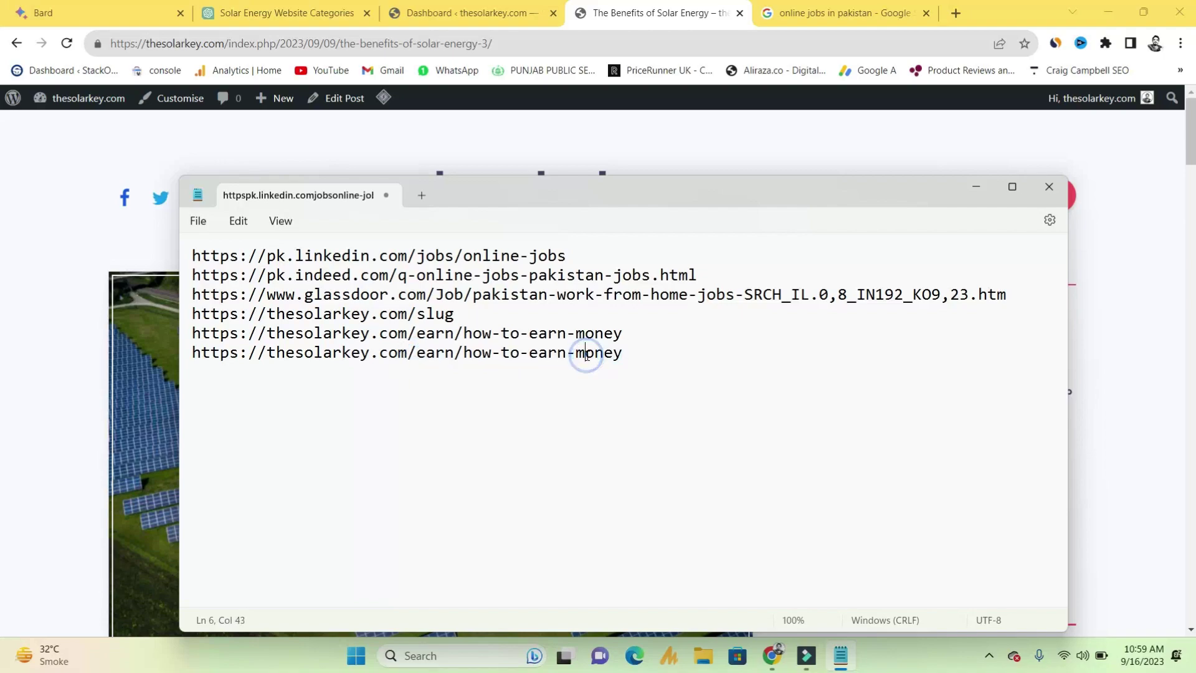
pyautogui.doubleClick(452, 353)
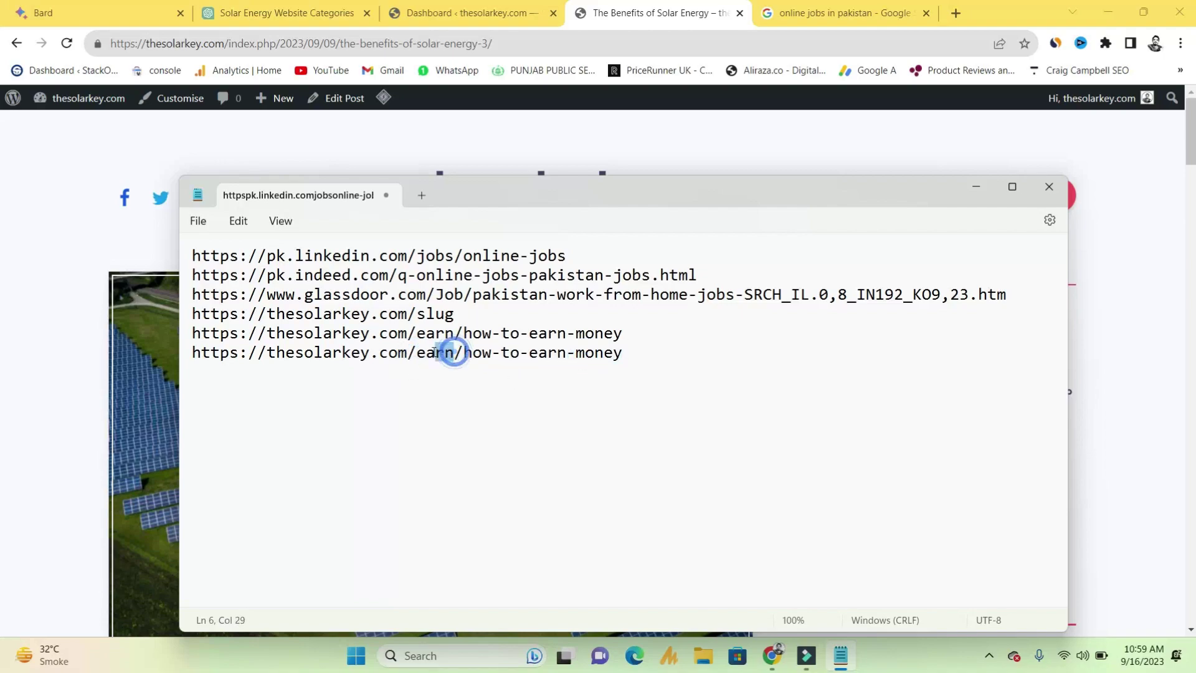
pyautogui.doubleClick(414, 352)
# Change the category segment in the sixth line's address to "money".
pyautogui.click(451, 352)
pyautogui.press('BackSpace')
pyautogui.press('BackSpace')
pyautogui.press('BackSpace')
pyautogui.press('BackSpace')
pyautogui.write('money')
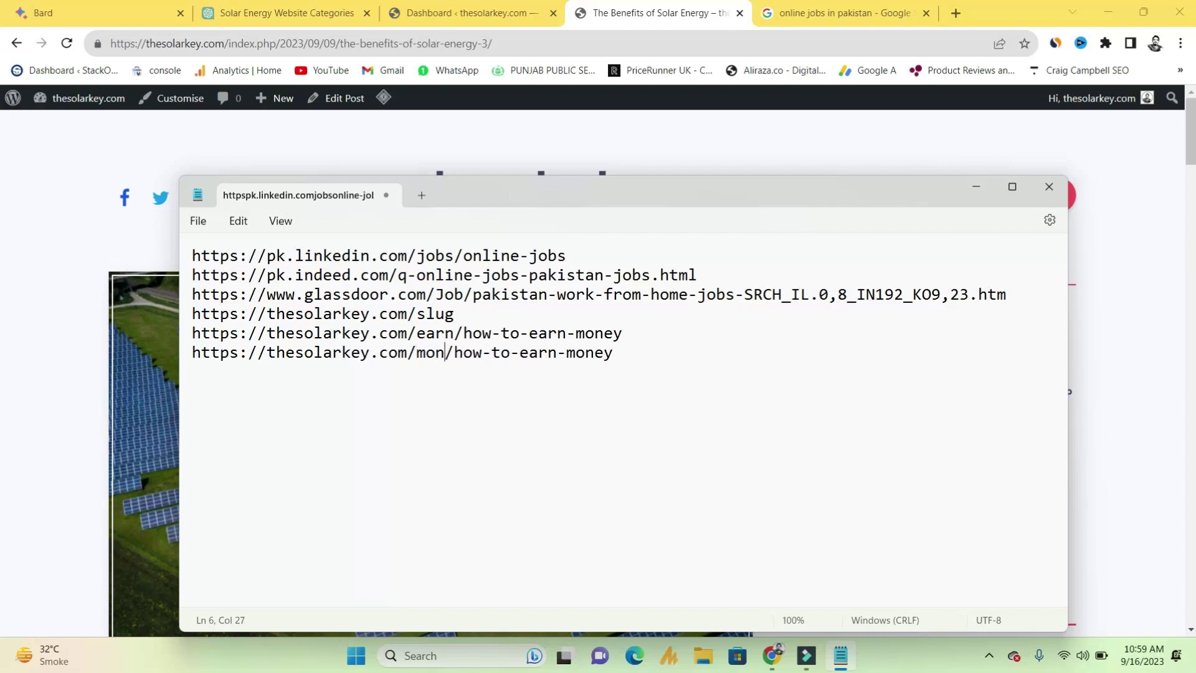
# Examine the "money" category segment and the how-to-earn-money slug as parts of the sixth line's address.
pyautogui.moveTo(463, 352); pyautogui.dragTo(604, 352)
pyautogui.click(637, 350)
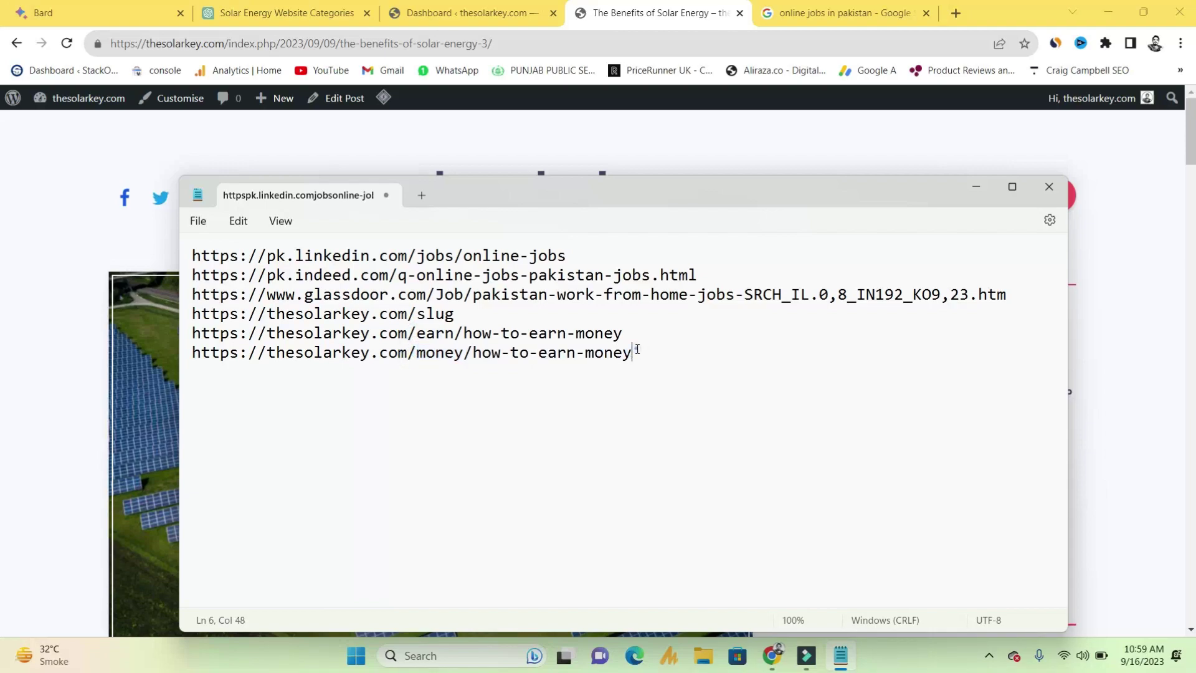
pyautogui.tripleClick(635, 349)
pyautogui.click(311, 362)
pyautogui.moveTo(418, 353)
pyautogui.mouseDown()
pyautogui.moveTo(465, 353)
pyautogui.moveTo(419, 352)
pyautogui.mouseUp()
pyautogui.click(464, 353)
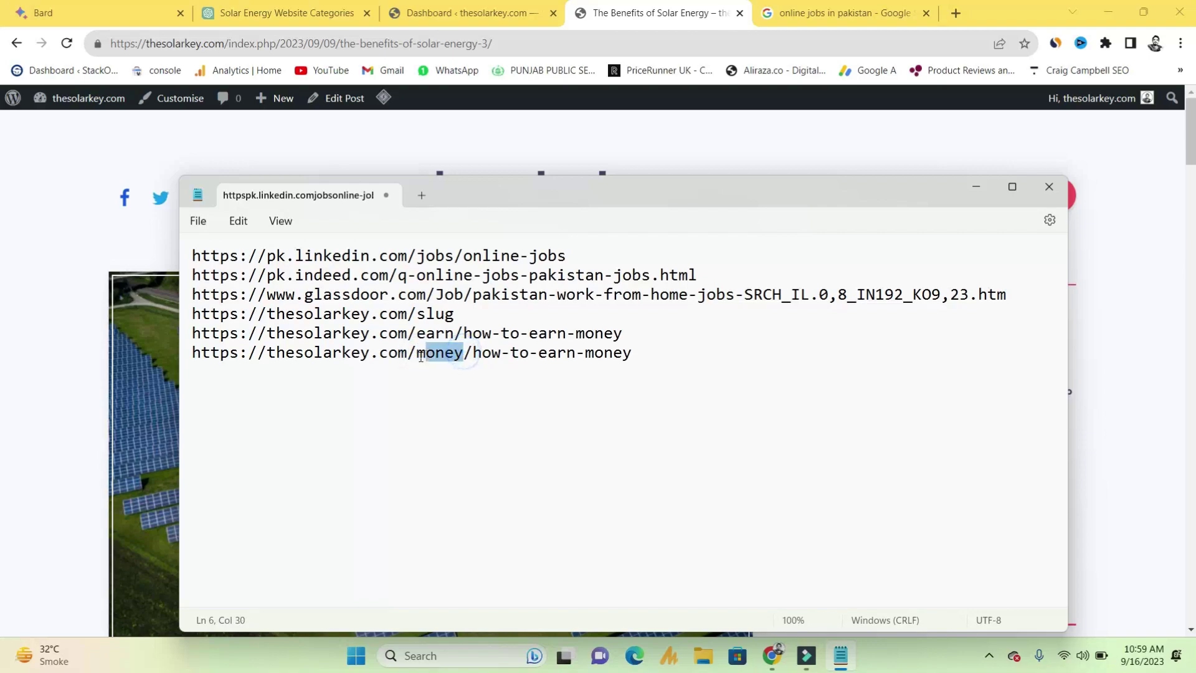
pyautogui.click(415, 353)
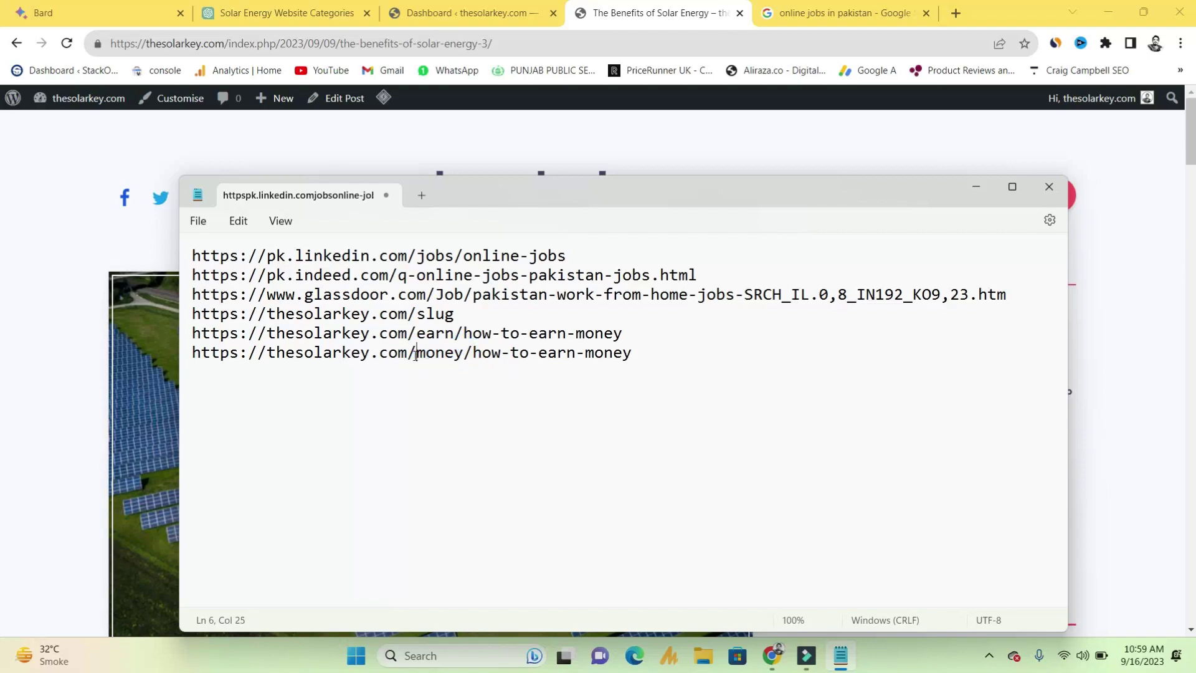
pyautogui.moveTo(420, 353); pyautogui.dragTo(462, 353)
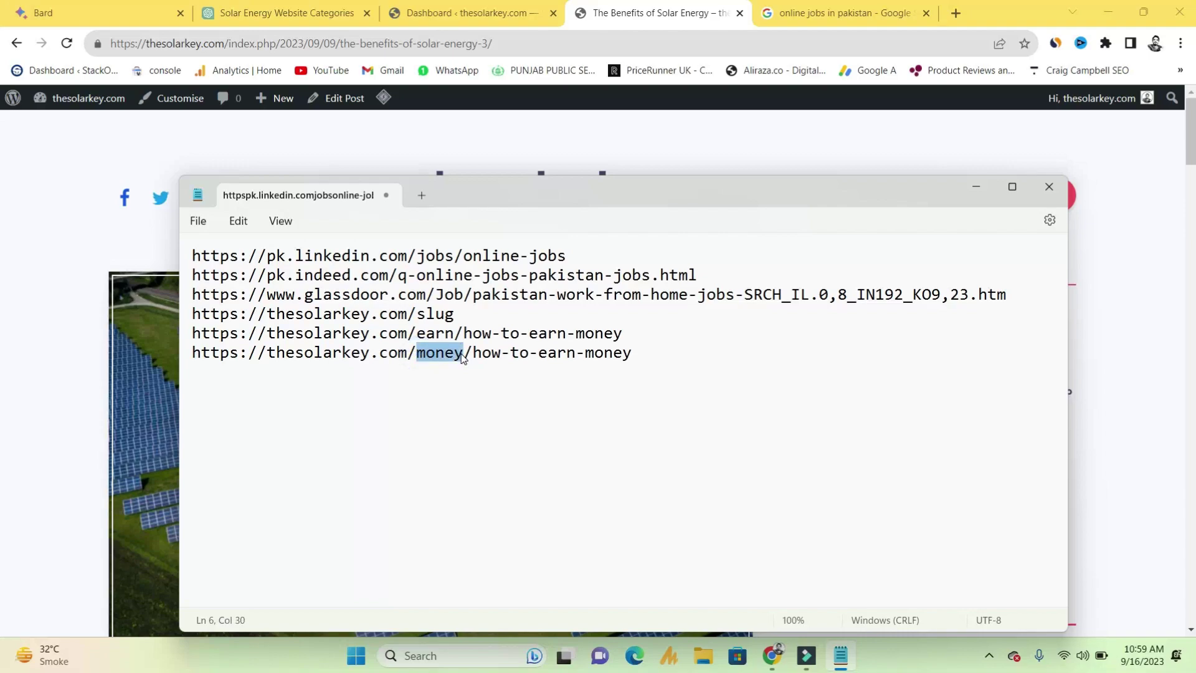
pyautogui.click(462, 354)
pyautogui.doubleClick(461, 352)
pyautogui.click(419, 360)
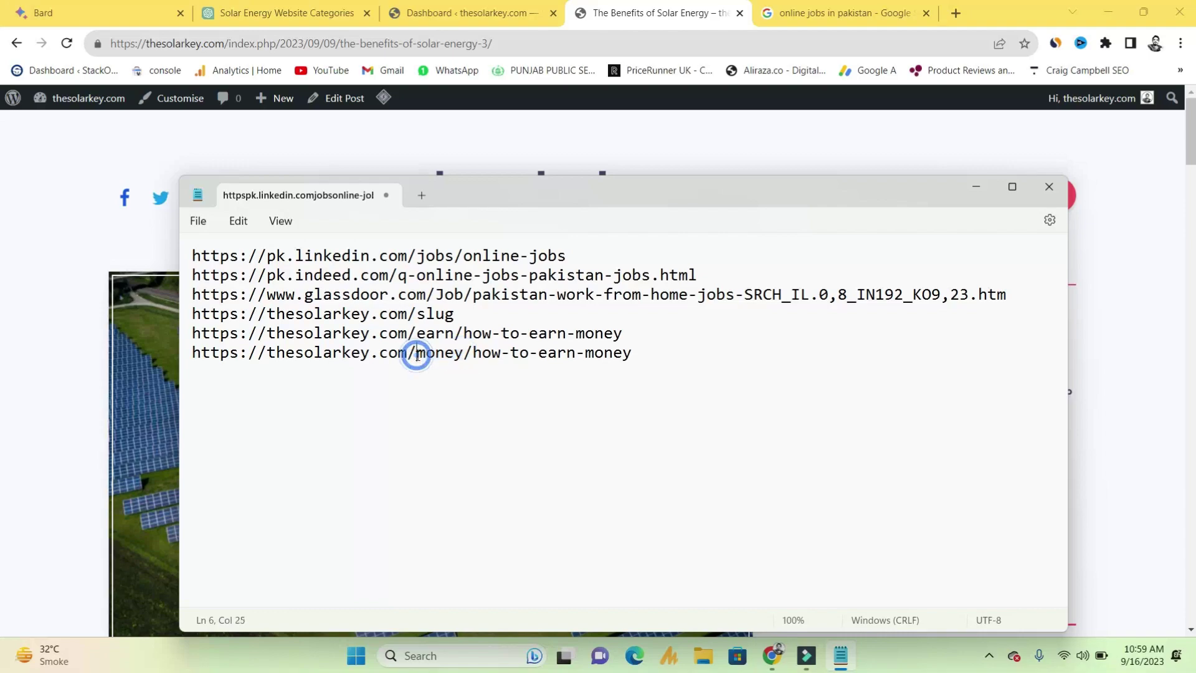
pyautogui.moveTo(417, 353); pyautogui.dragTo(469, 354)
pyautogui.moveTo(631, 353); pyautogui.dragTo(194, 353)
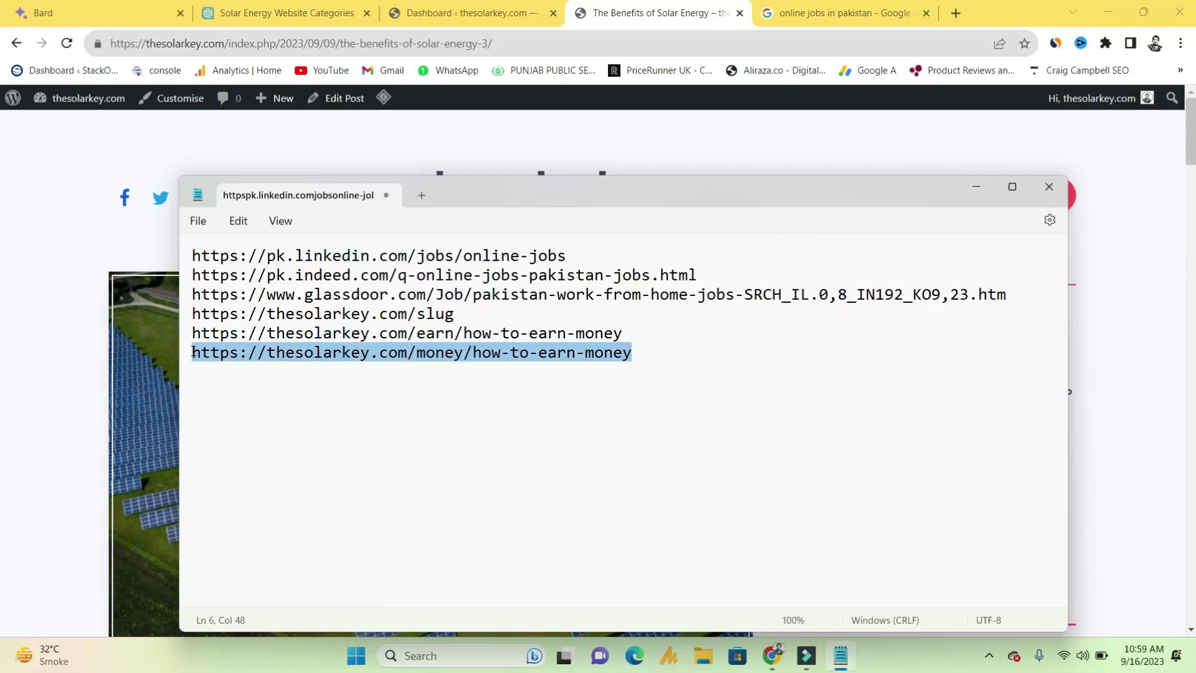
pyautogui.click(193, 352)
pyautogui.moveTo(630, 354); pyautogui.dragTo(194, 354)
pyautogui.hotkey('ctrl', 'c')
pyautogui.click(644, 352)
pyautogui.press('Return')
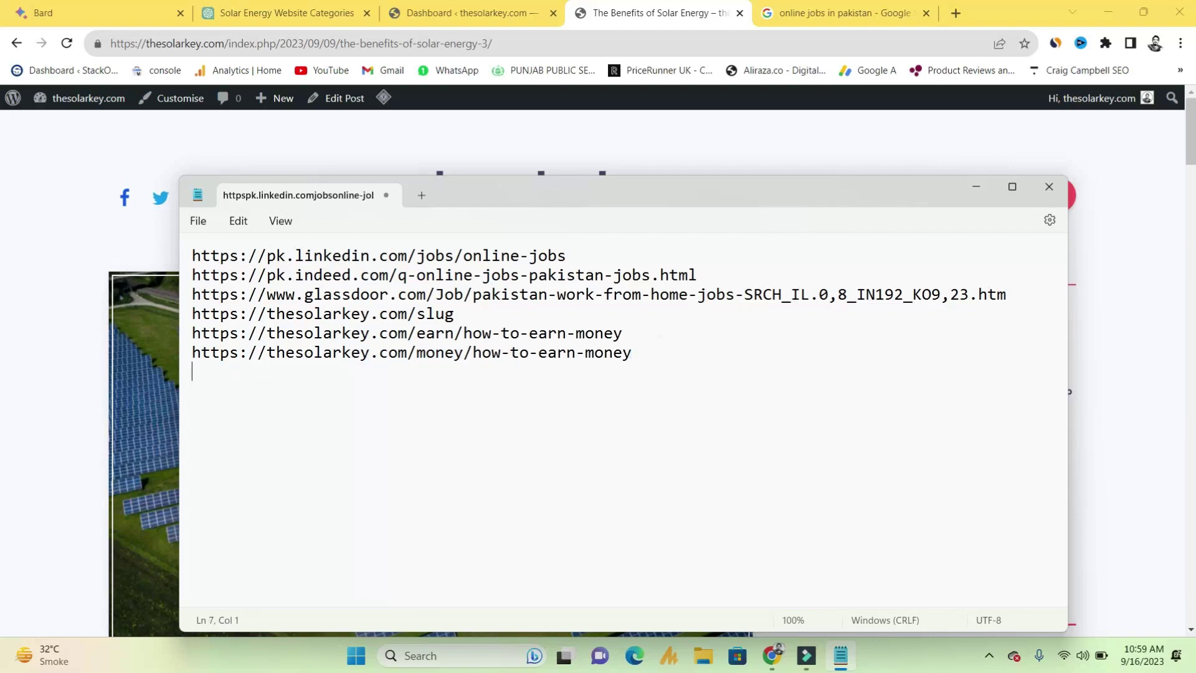
pyautogui.hotkey('ctrl', 'v')
pyautogui.moveTo(268, 371); pyautogui.dragTo(473, 373)
pyautogui.click(418, 372)
pyautogui.press('BackSpace')
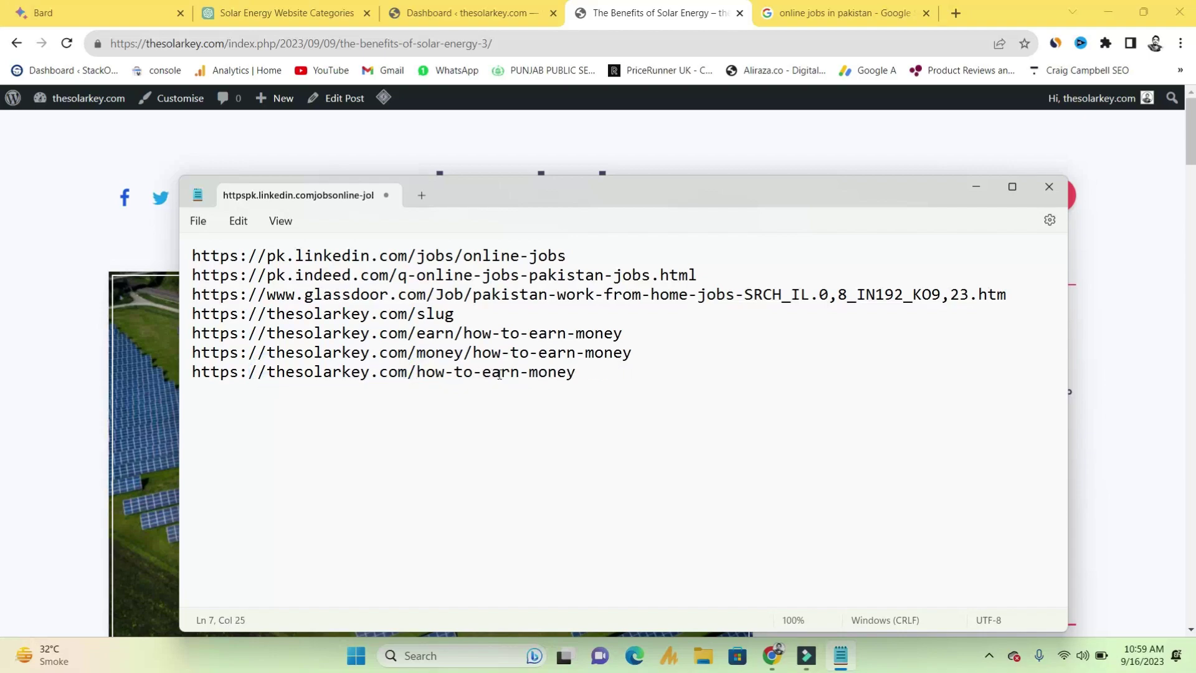
# Review the seventh line's address and the slug directly following its domain.
pyautogui.moveTo(584, 371); pyautogui.dragTo(188, 374)
pyautogui.moveTo(456, 394); pyautogui.dragTo(416, 376)
pyautogui.click(417, 372)
pyautogui.hotkey('shift', 'End')
pyautogui.click(588, 374)
pyautogui.moveTo(588, 375); pyautogui.dragTo(180, 380)
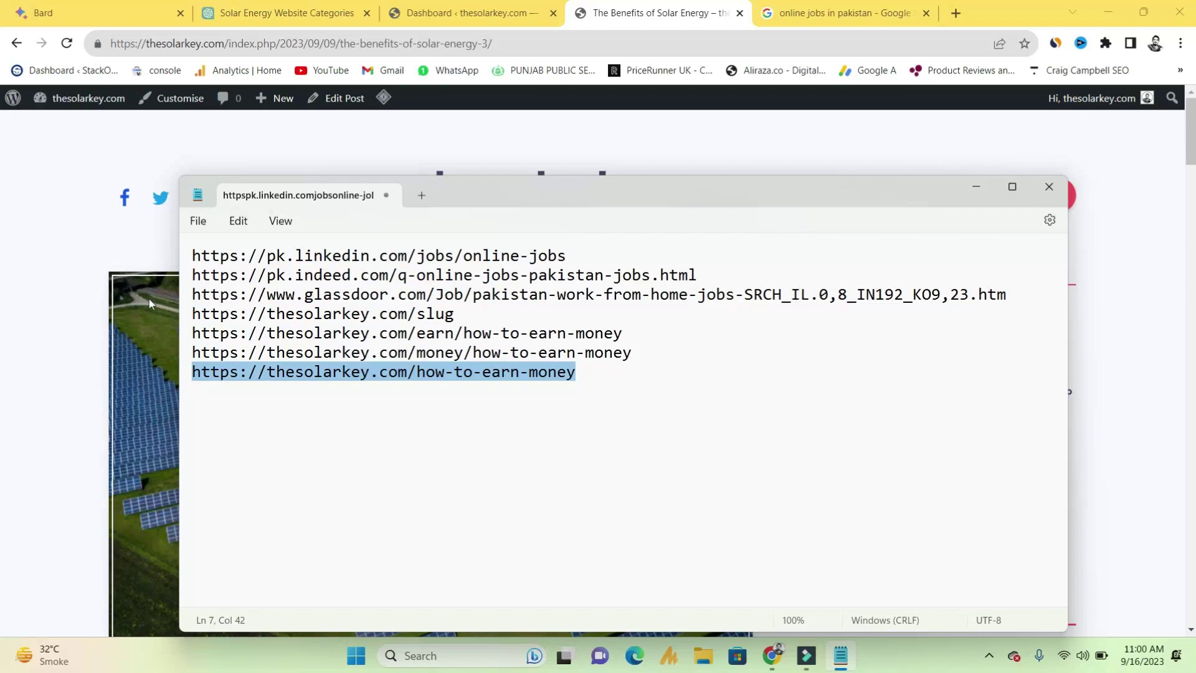
# Switch to Chrome and open the Permalink Settings from thesolarkey.com's WordPress dashboard.
pyautogui.click(75, 340)
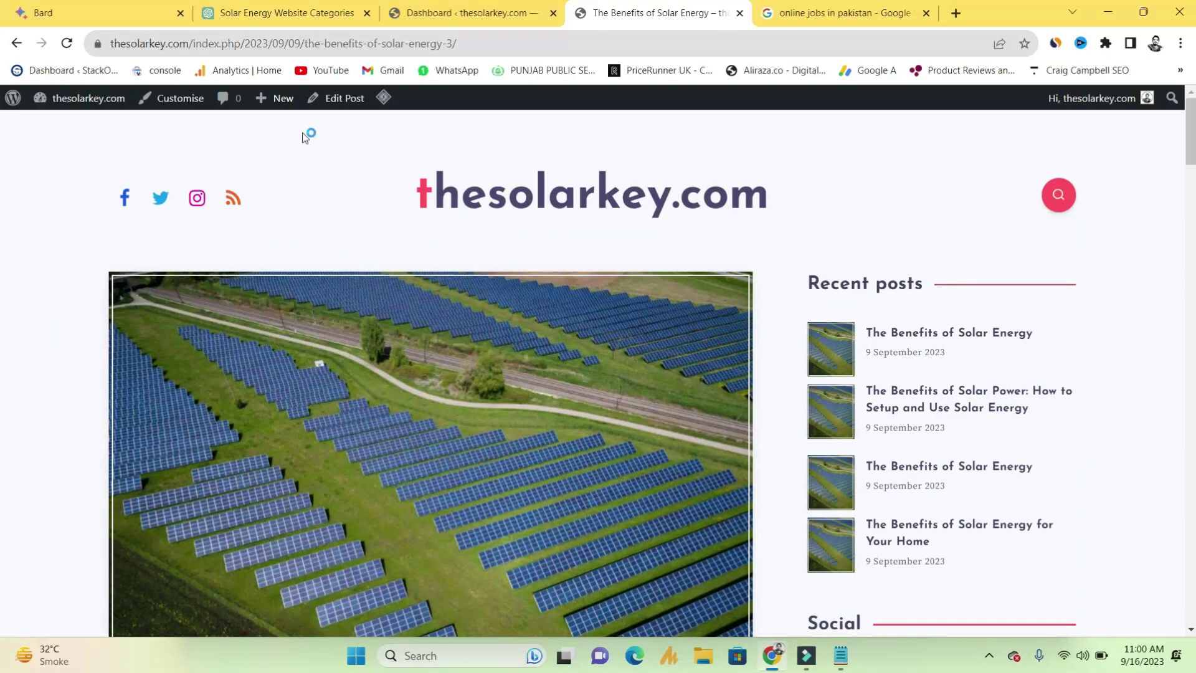
pyautogui.moveTo(88, 99)
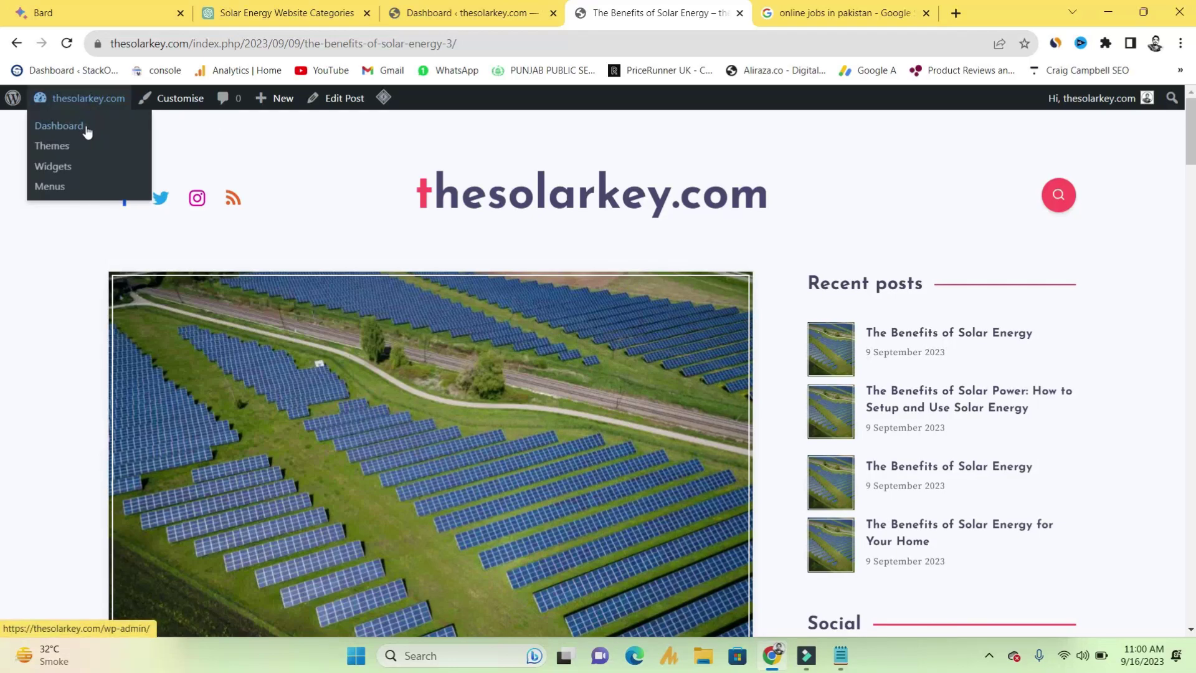
pyautogui.click(87, 130)
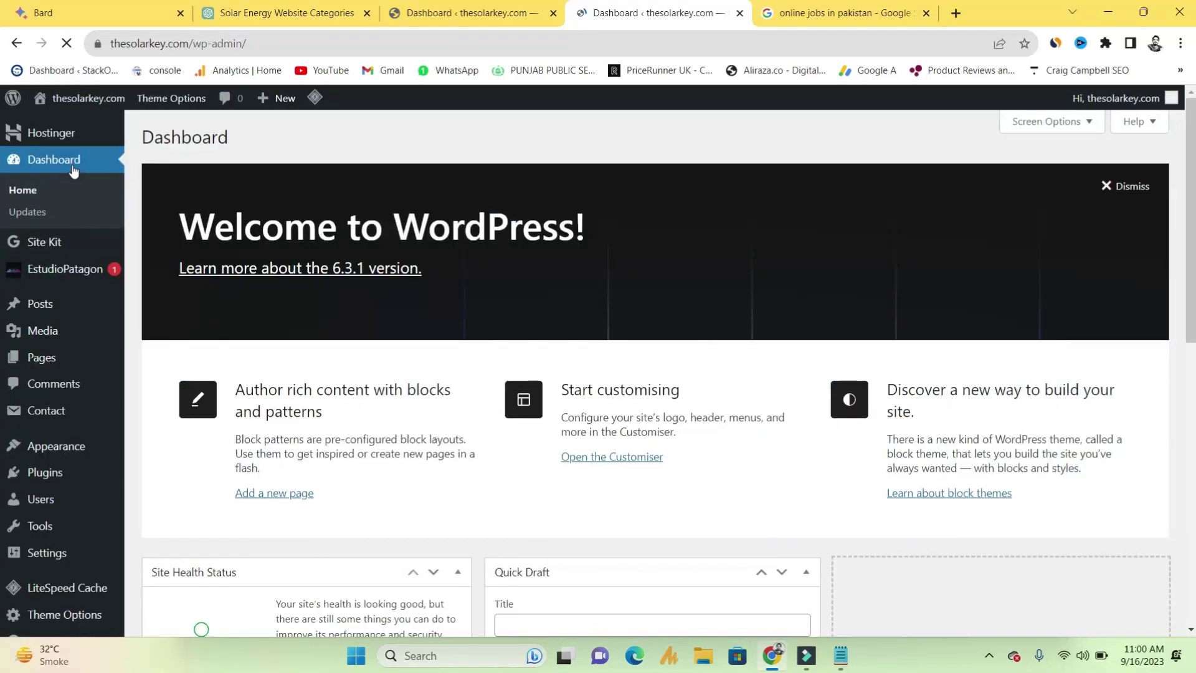
pyautogui.scroll(-5, 359, 491)
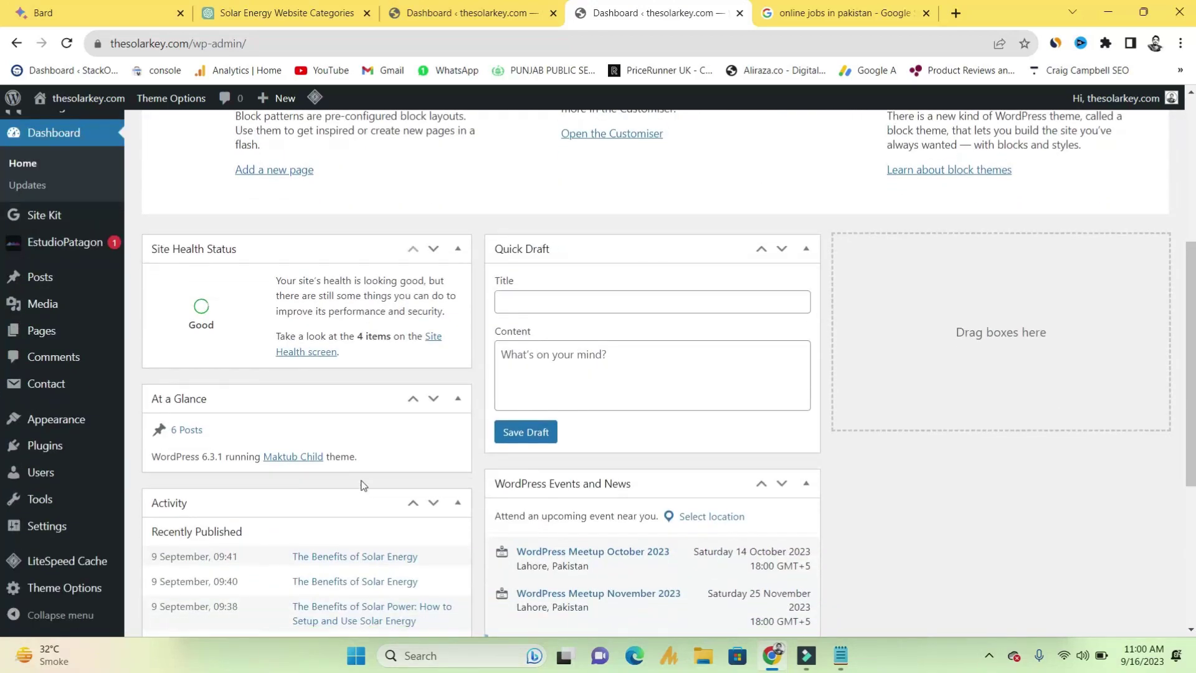
pyautogui.moveTo(63, 536)
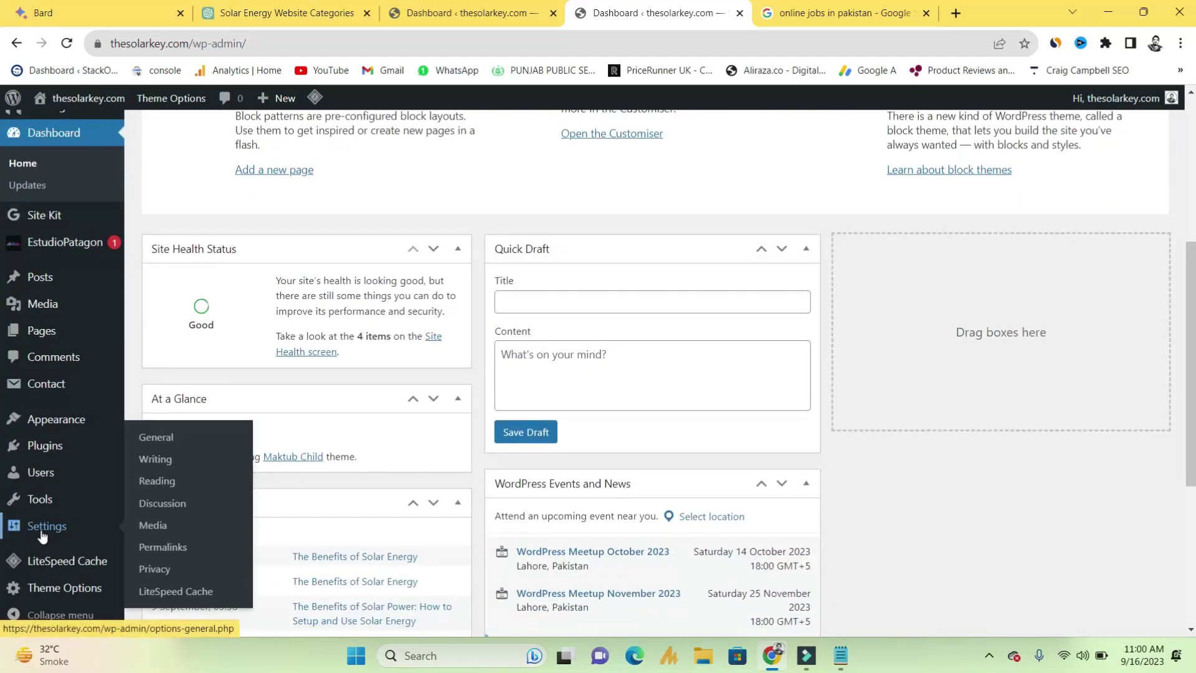
pyautogui.click(166, 551)
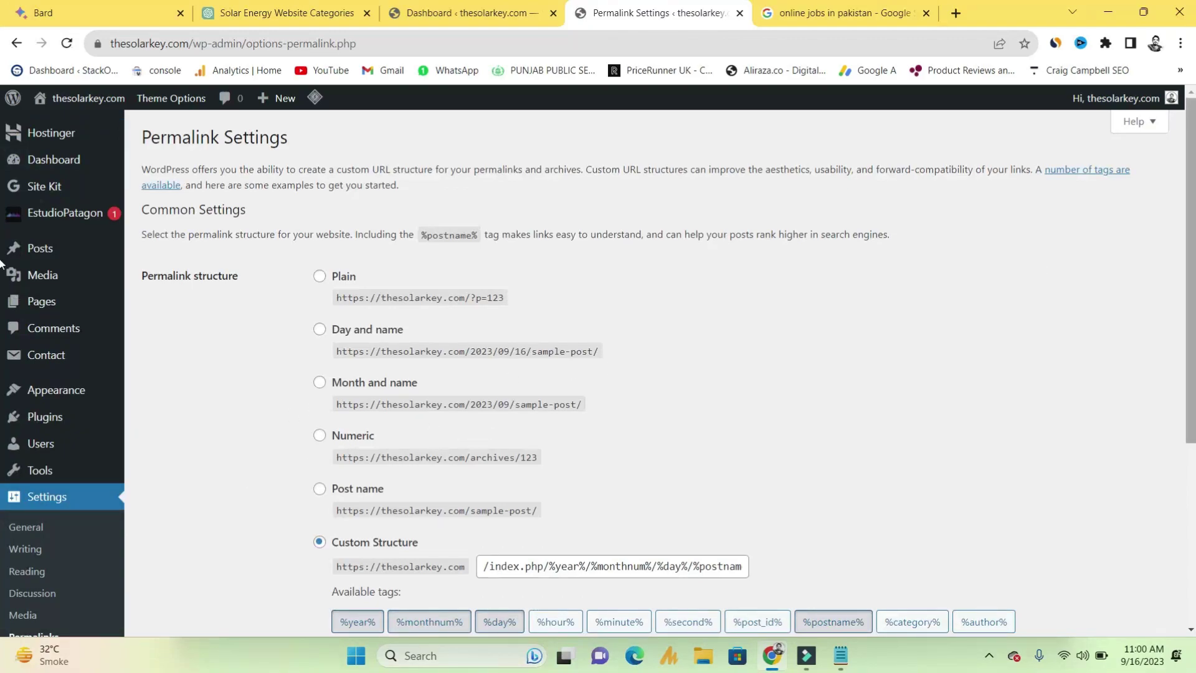
# Examine the year, month, day and post name tags in the Custom Structure permalink.
pyautogui.scroll(-2, 1, 368)
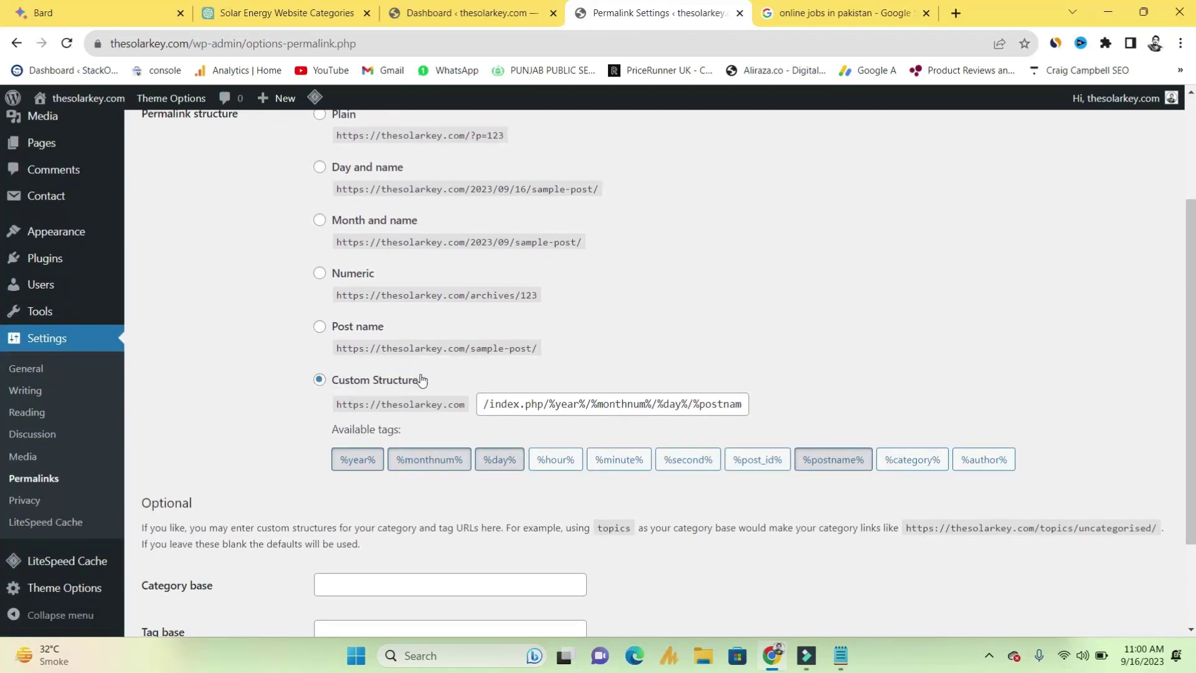
pyautogui.moveTo(492, 404); pyautogui.dragTo(751, 421)
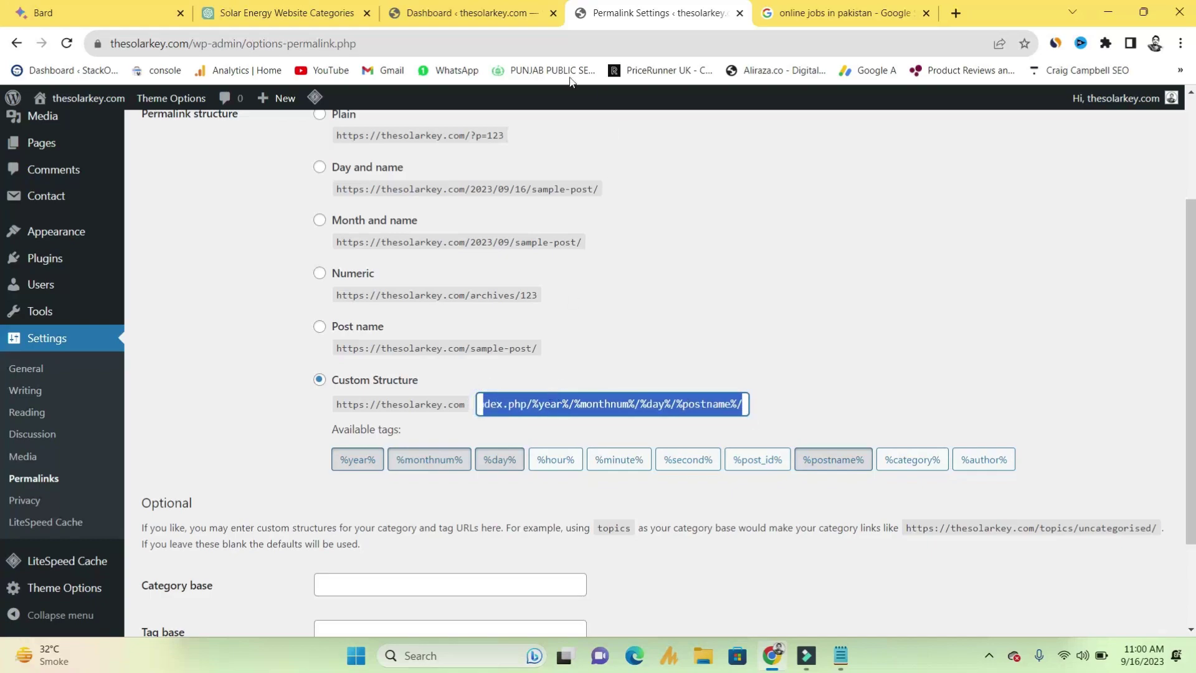
pyautogui.click(522, 408)
pyautogui.moveTo(545, 405); pyautogui.dragTo(641, 405)
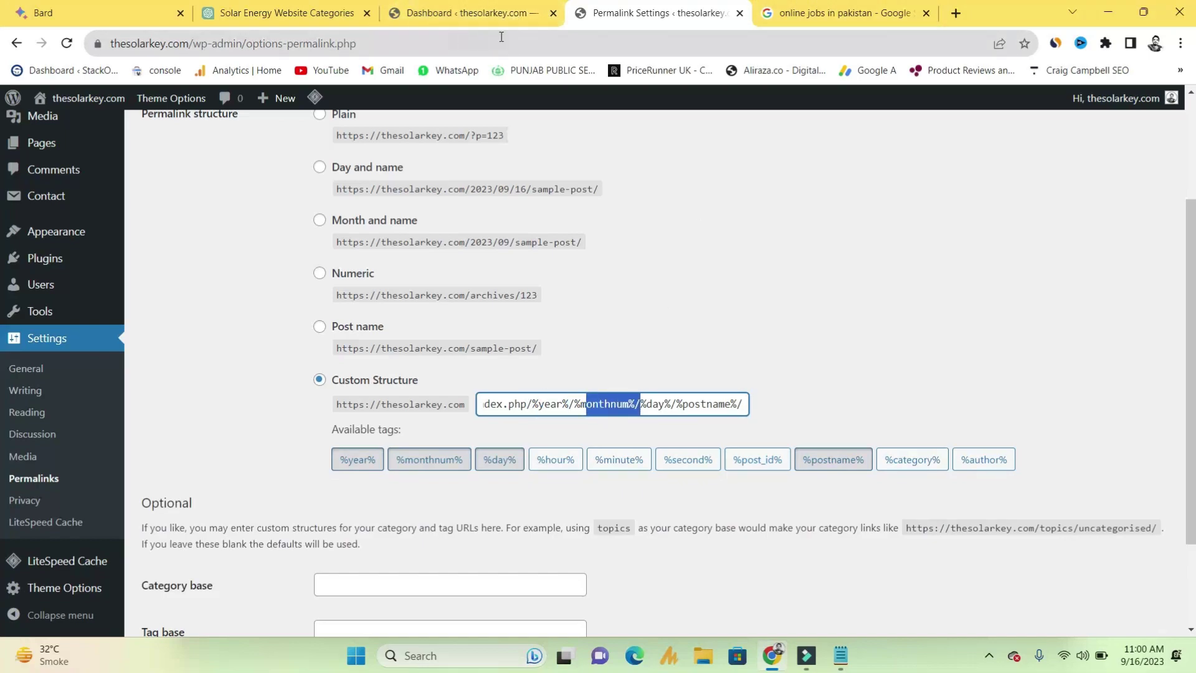
pyautogui.click(188, 43)
pyautogui.moveTo(189, 44); pyautogui.dragTo(93, 44)
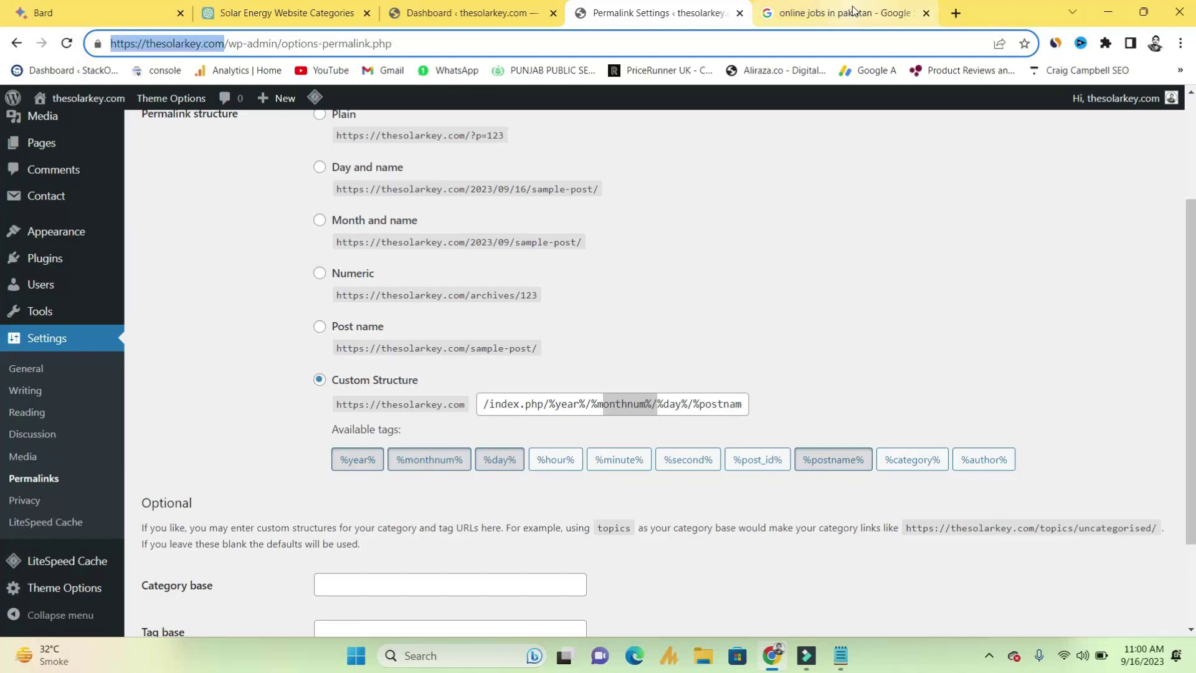
pyautogui.click(900, 13)
pyautogui.click(616, 40)
pyautogui.hotkey('ctrl', 'v')
pyautogui.press('Return')
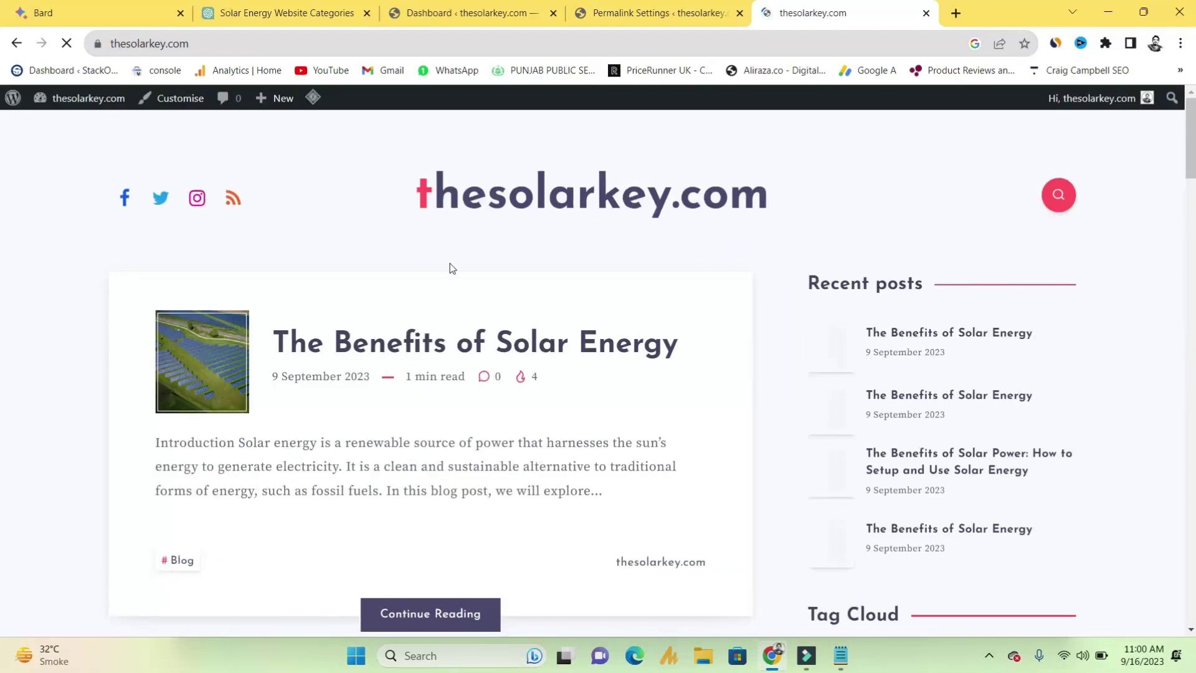
pyautogui.click(387, 342)
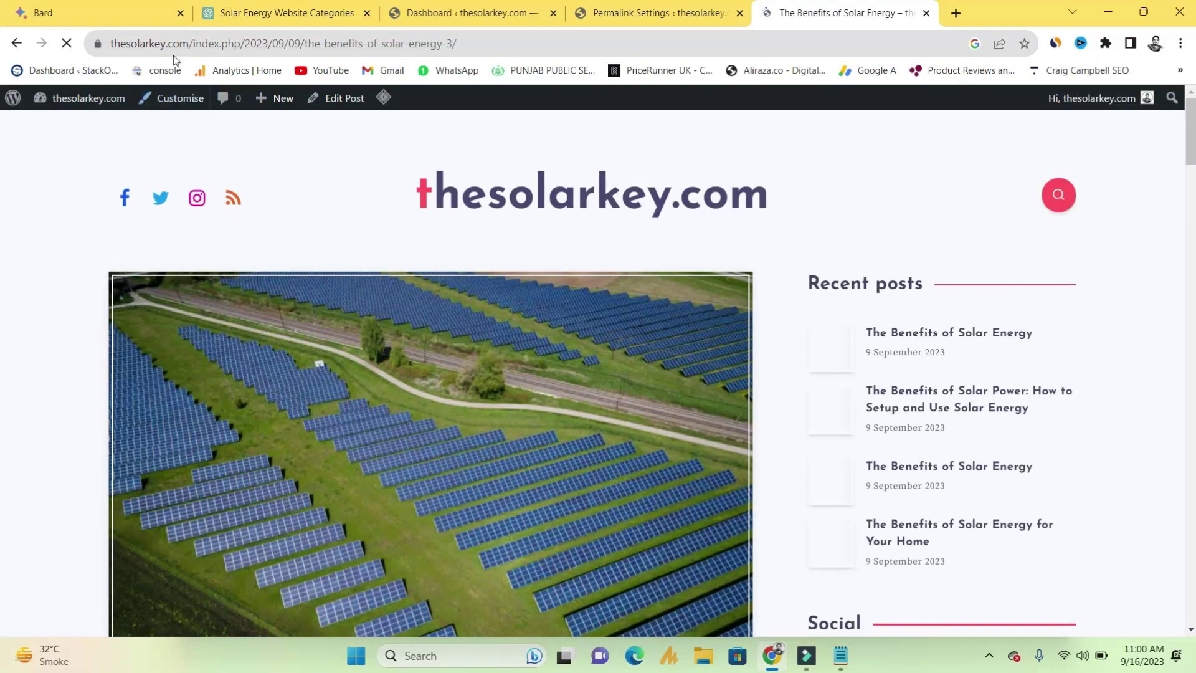
# Examine the domain, the index.php and date segments, and the slug in the post's address.
pyautogui.click(116, 46)
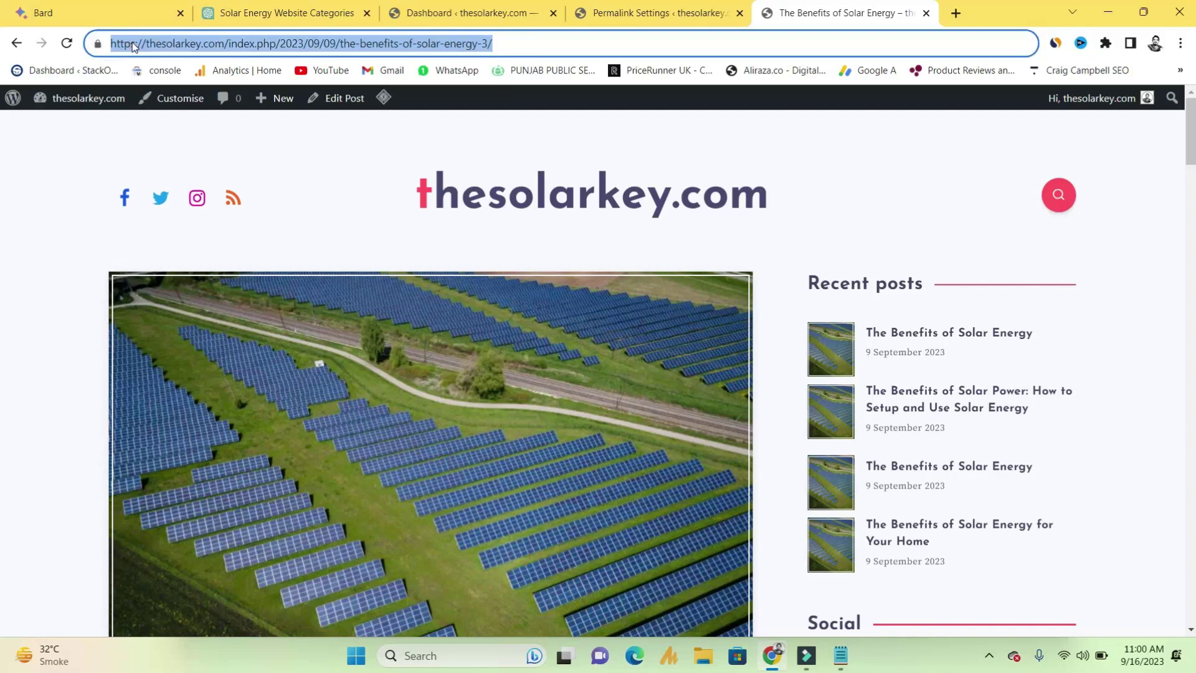
pyautogui.click(143, 45)
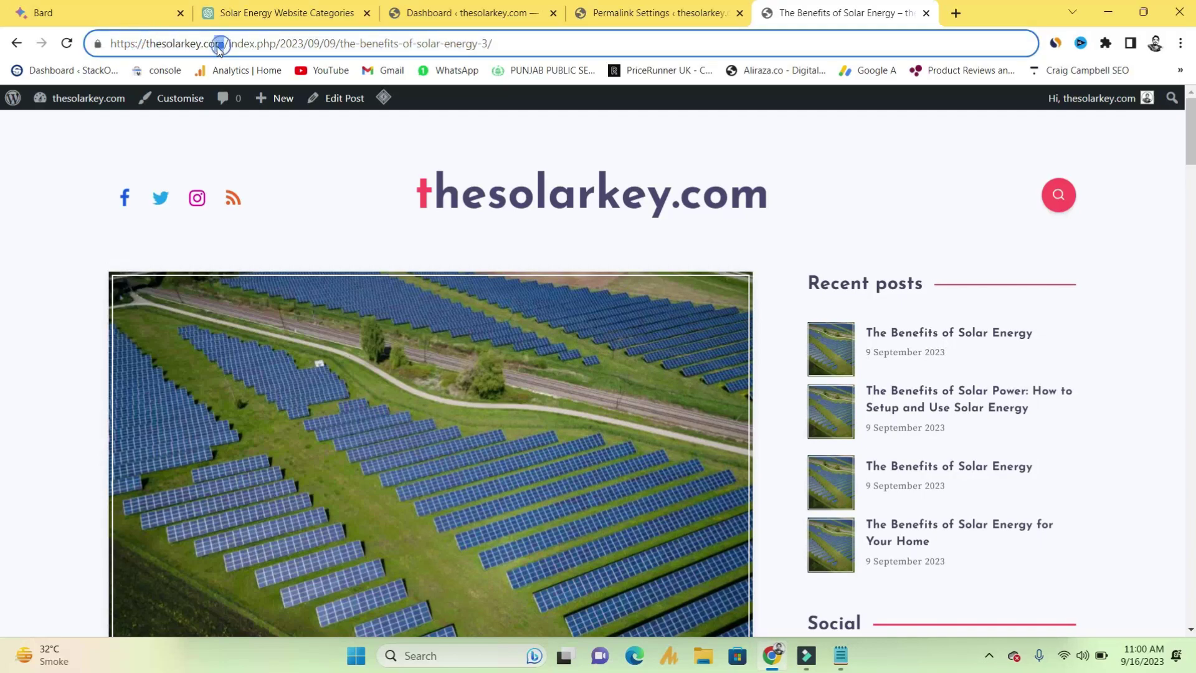
pyautogui.moveTo(229, 45); pyautogui.dragTo(492, 46)
pyautogui.doubleClick(299, 45)
pyautogui.click(310, 44)
pyautogui.click(462, 43)
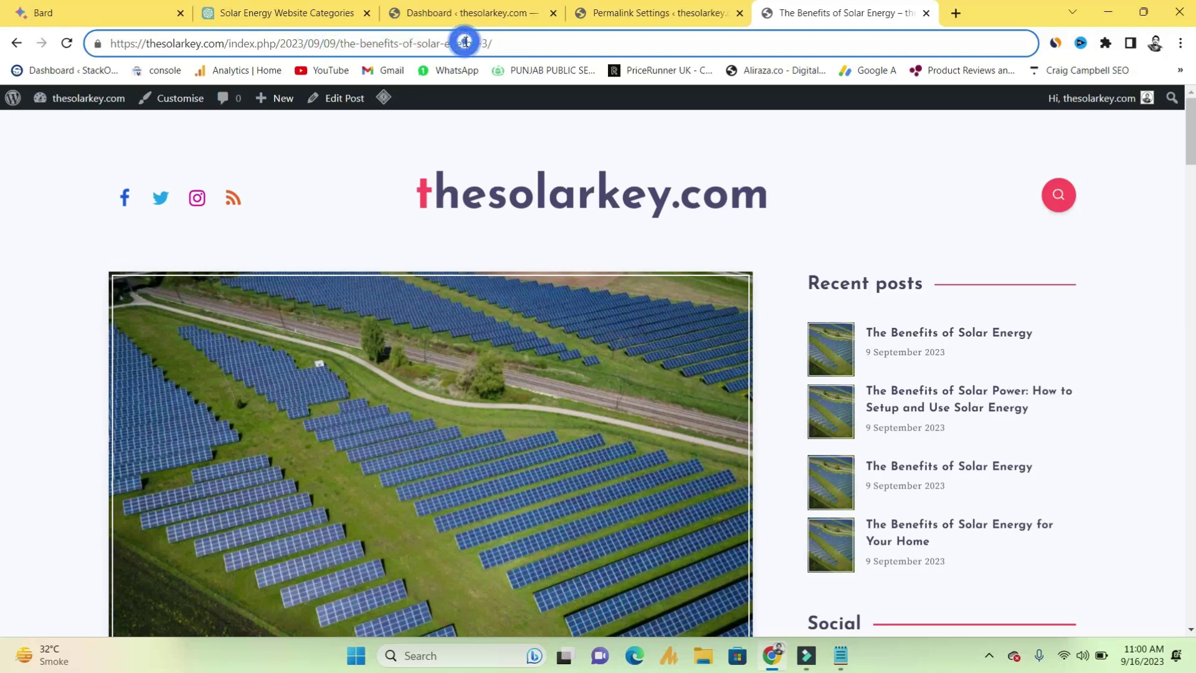
pyautogui.moveTo(342, 43); pyautogui.dragTo(231, 49)
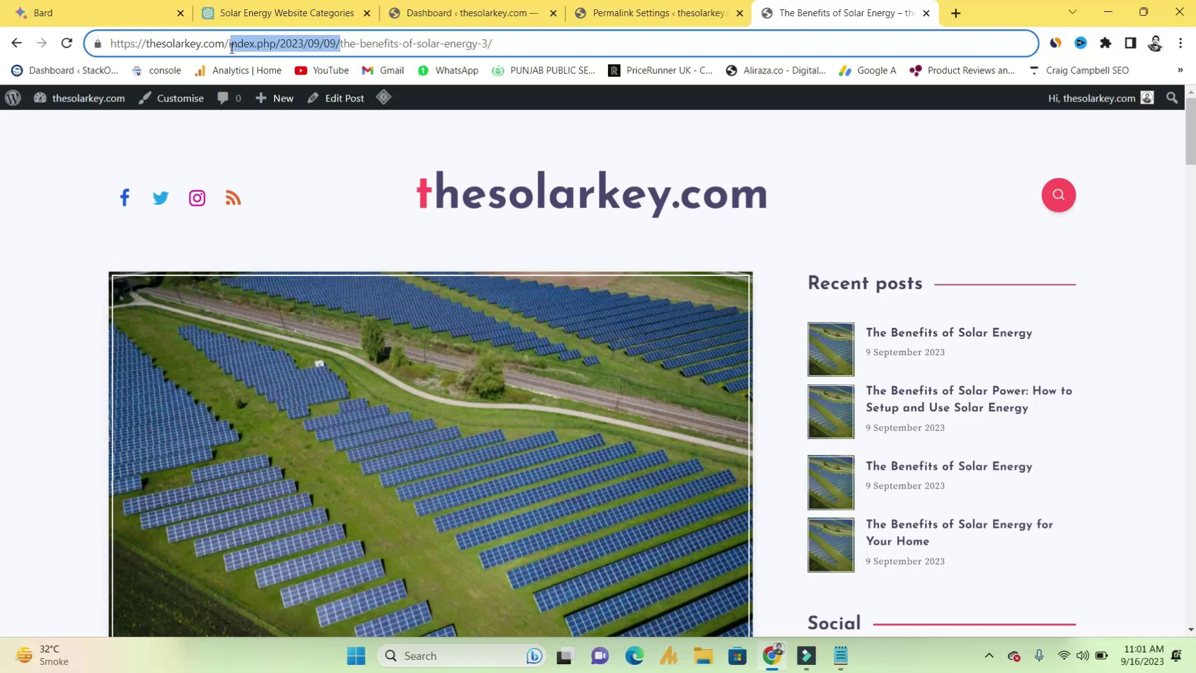
pyautogui.click(232, 46)
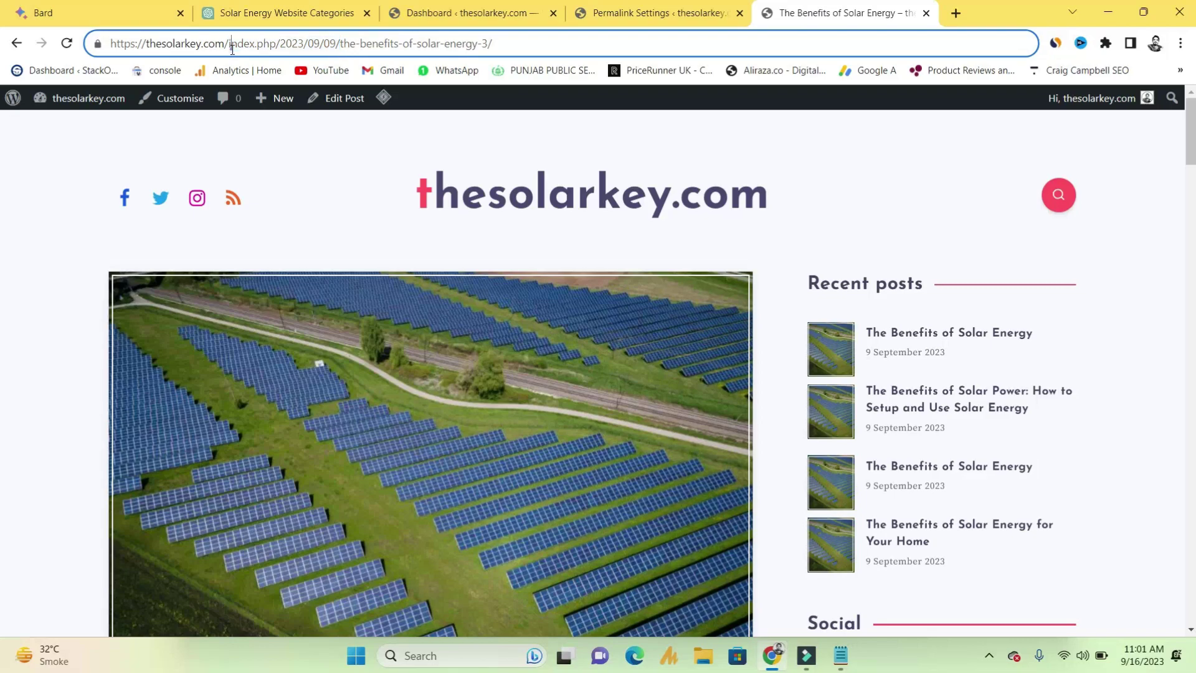
pyautogui.moveTo(231, 46); pyautogui.dragTo(329, 47)
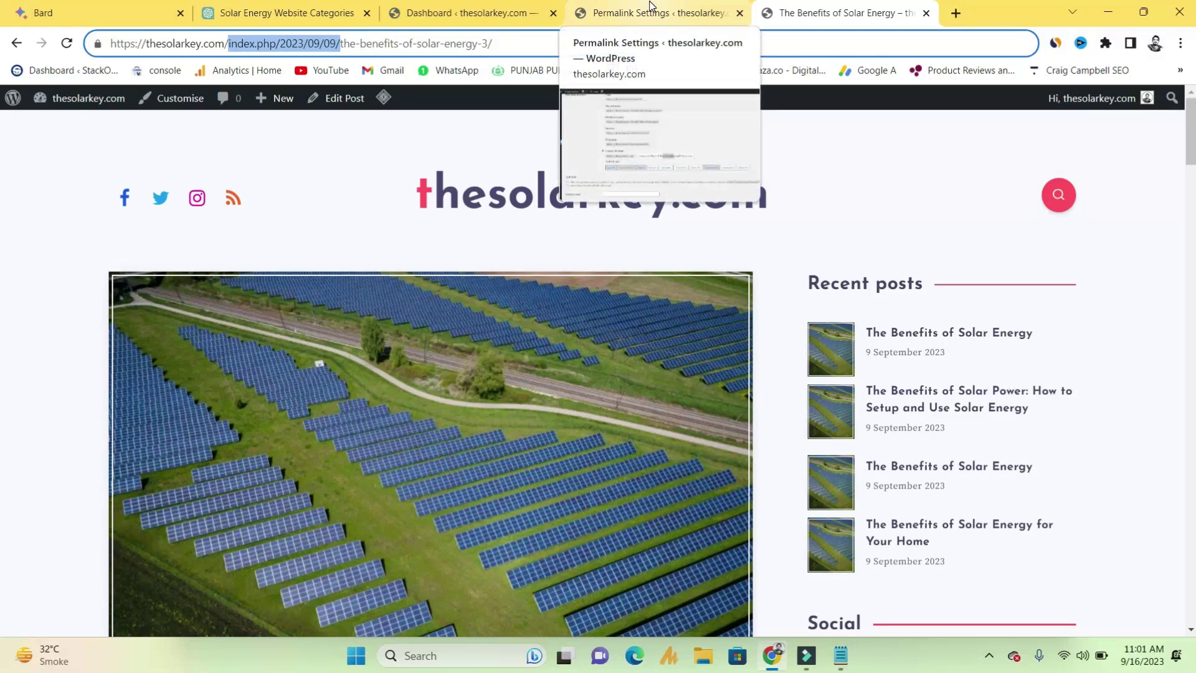
pyautogui.click(282, 44)
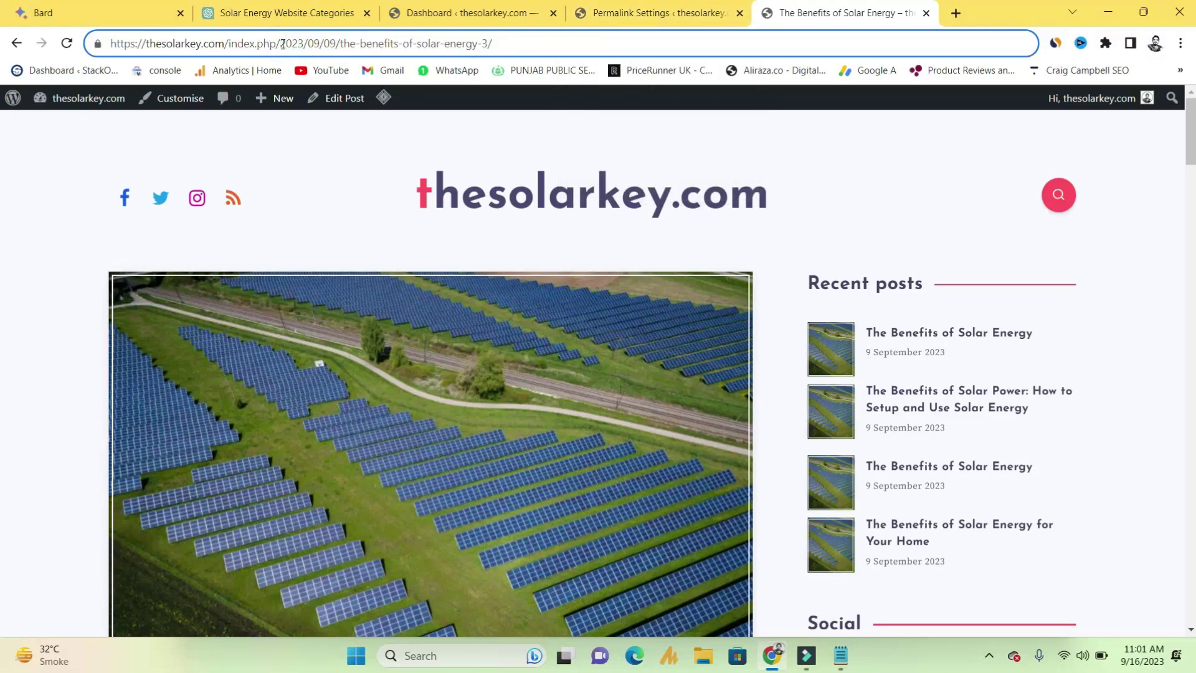
# Set the permalink structure in thesolarkey.com's Permalink Settings to Post name and save the changes.
pyautogui.click(659, 13)
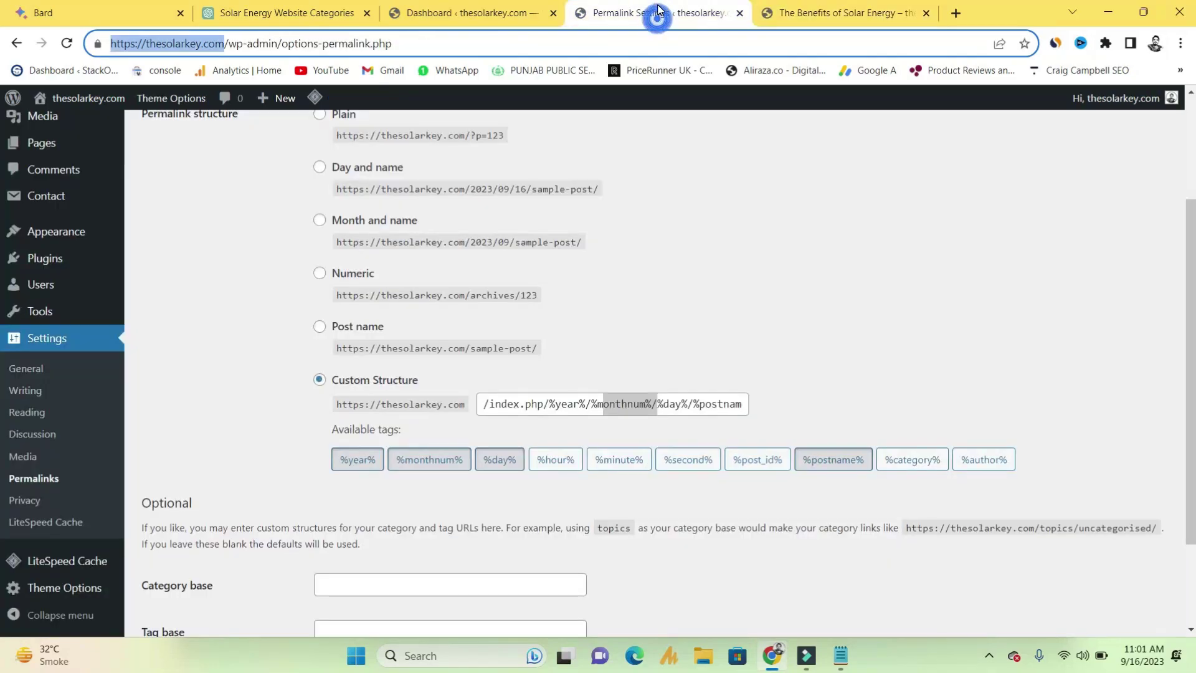
pyautogui.click(319, 327)
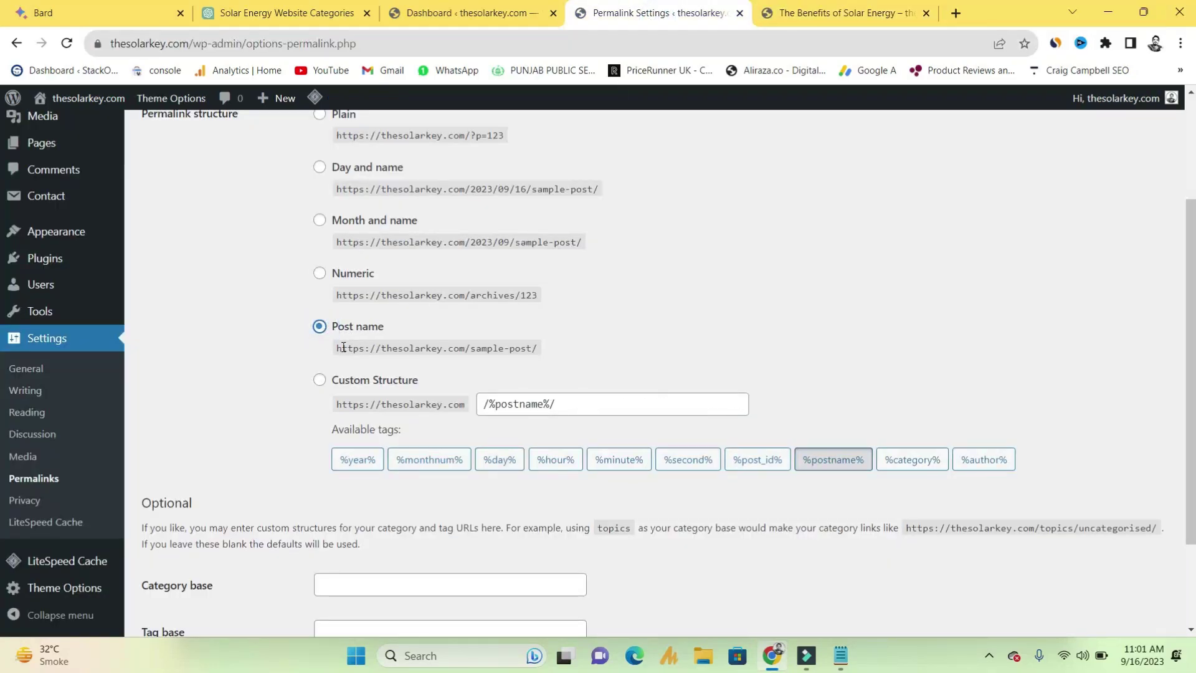
pyautogui.tripleClick(561, 411)
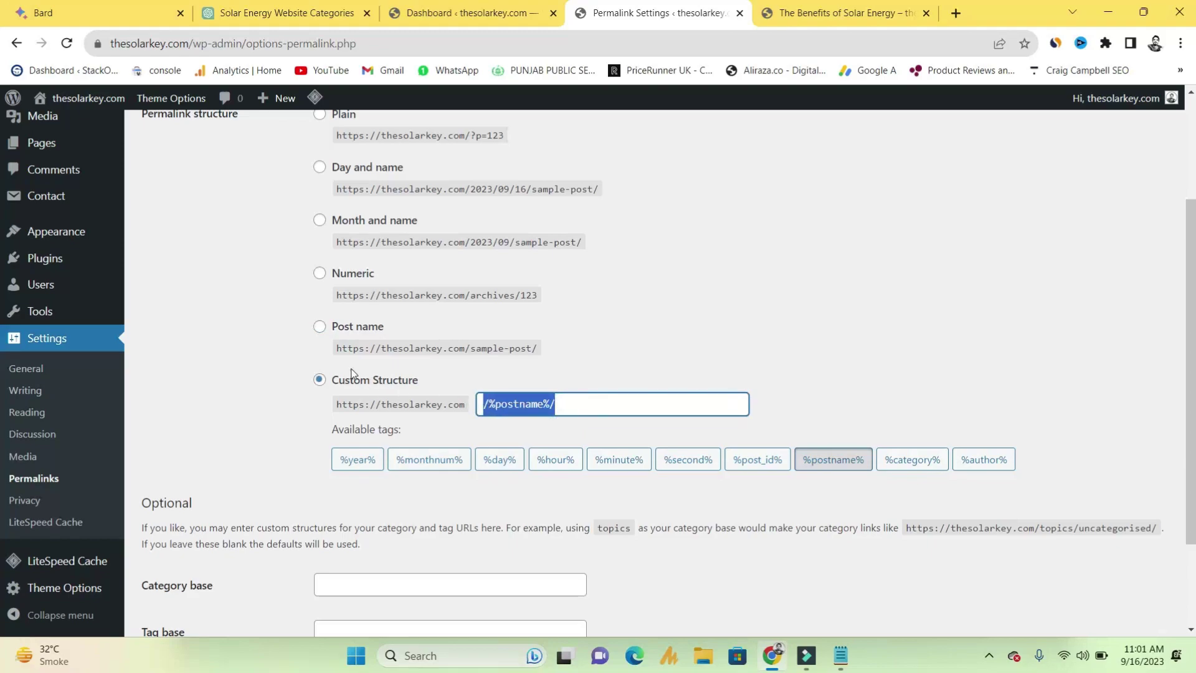
pyautogui.click(320, 328)
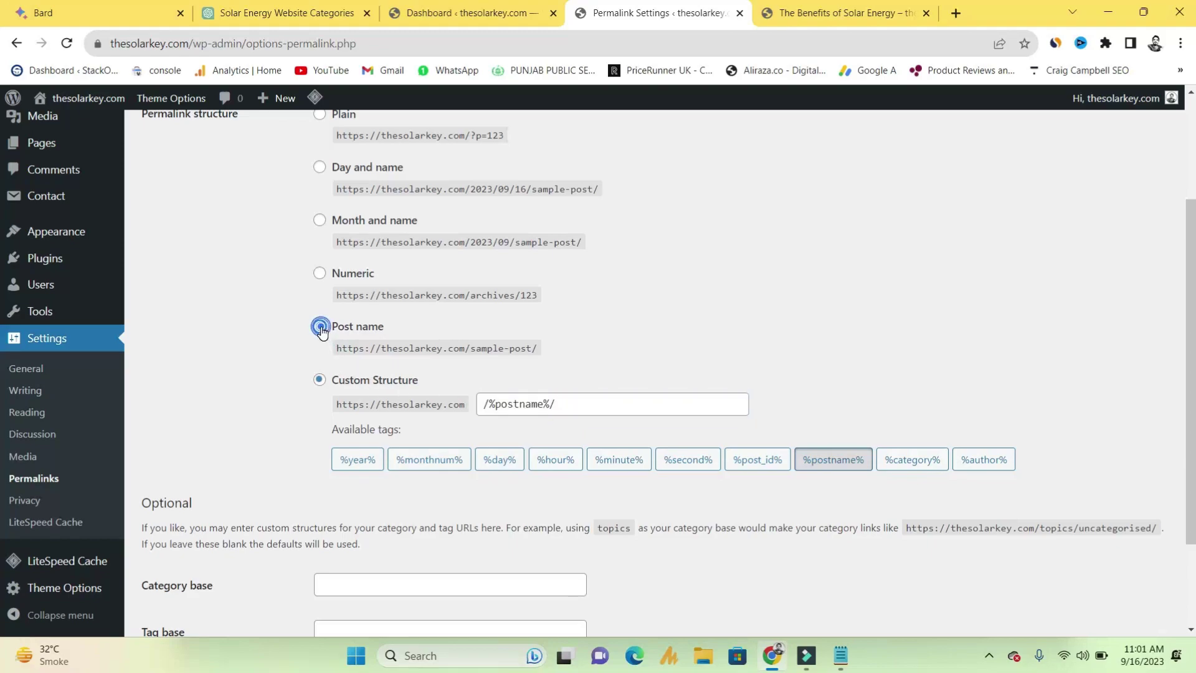
pyautogui.tripleClick(489, 406)
pyautogui.scroll(-1, 489, 406)
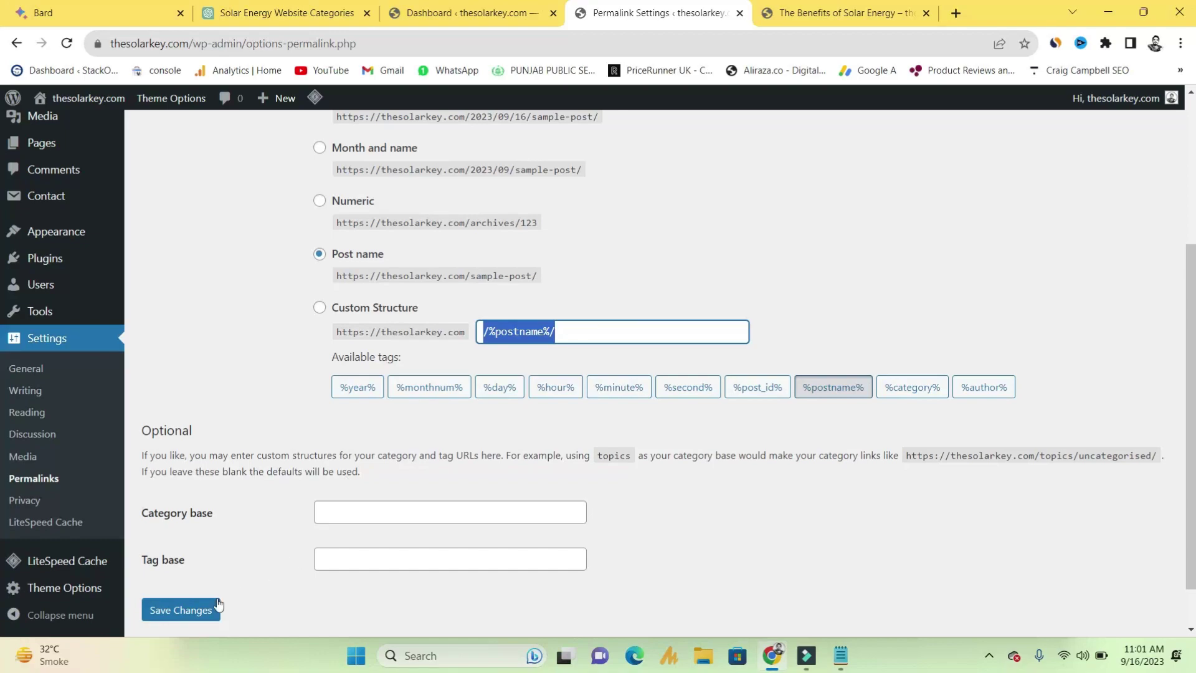
pyautogui.click(196, 611)
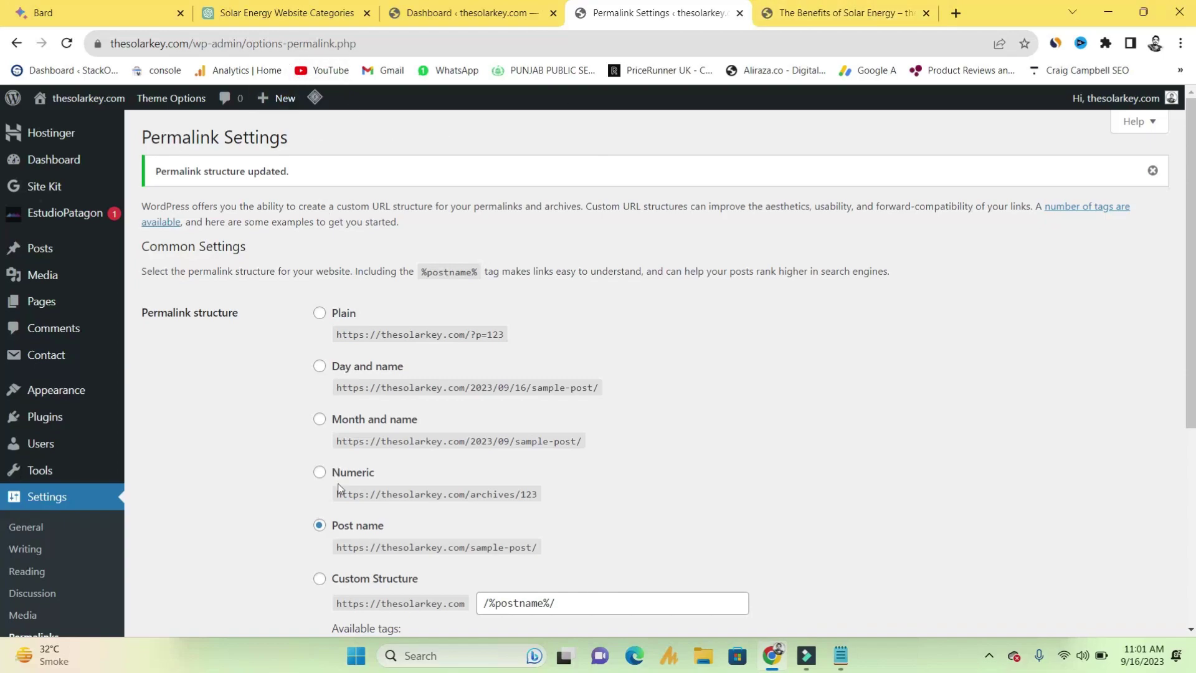
# Reload the open solar energy post at its old dated address and examine the resulting page and address.
pyautogui.click(802, 10)
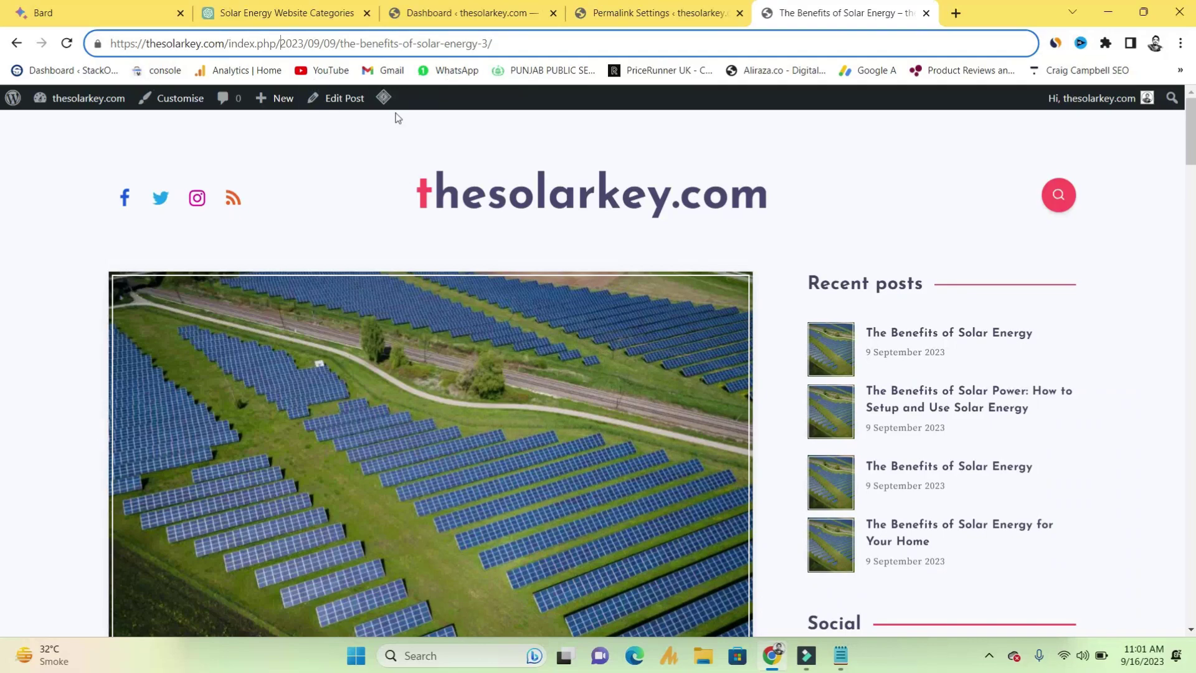
pyautogui.click(70, 46)
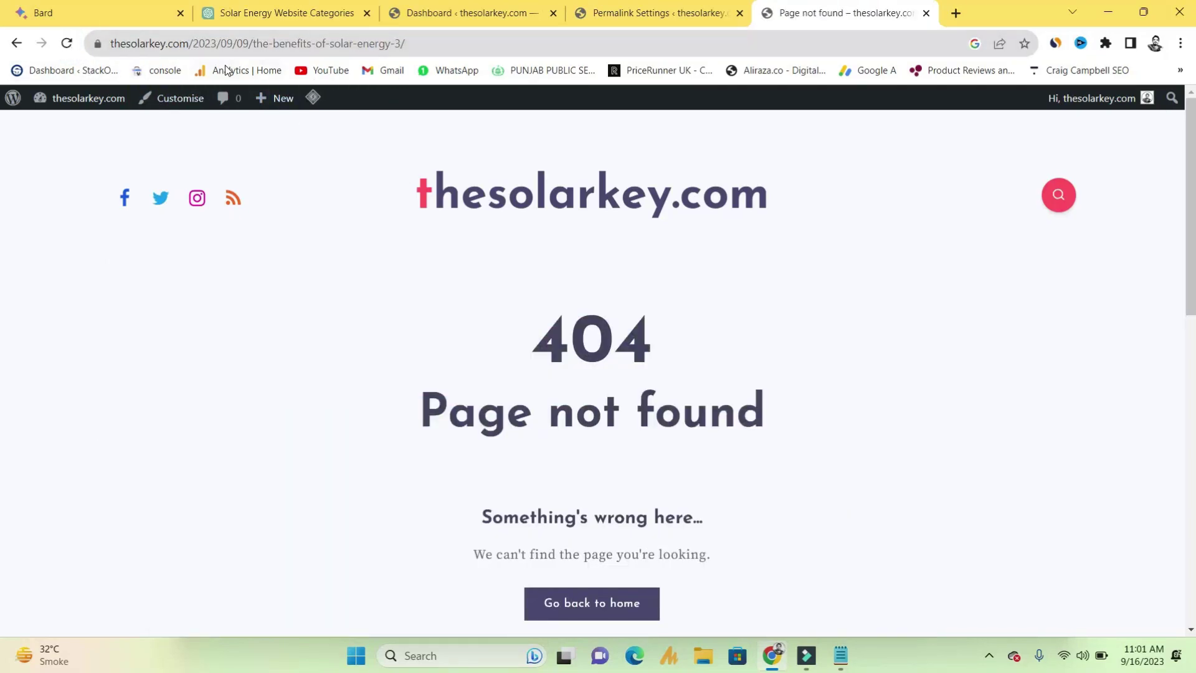
pyautogui.doubleClick(554, 337)
pyautogui.moveTo(433, 398); pyautogui.dragTo(575, 412)
pyautogui.moveTo(198, 46); pyautogui.dragTo(258, 50)
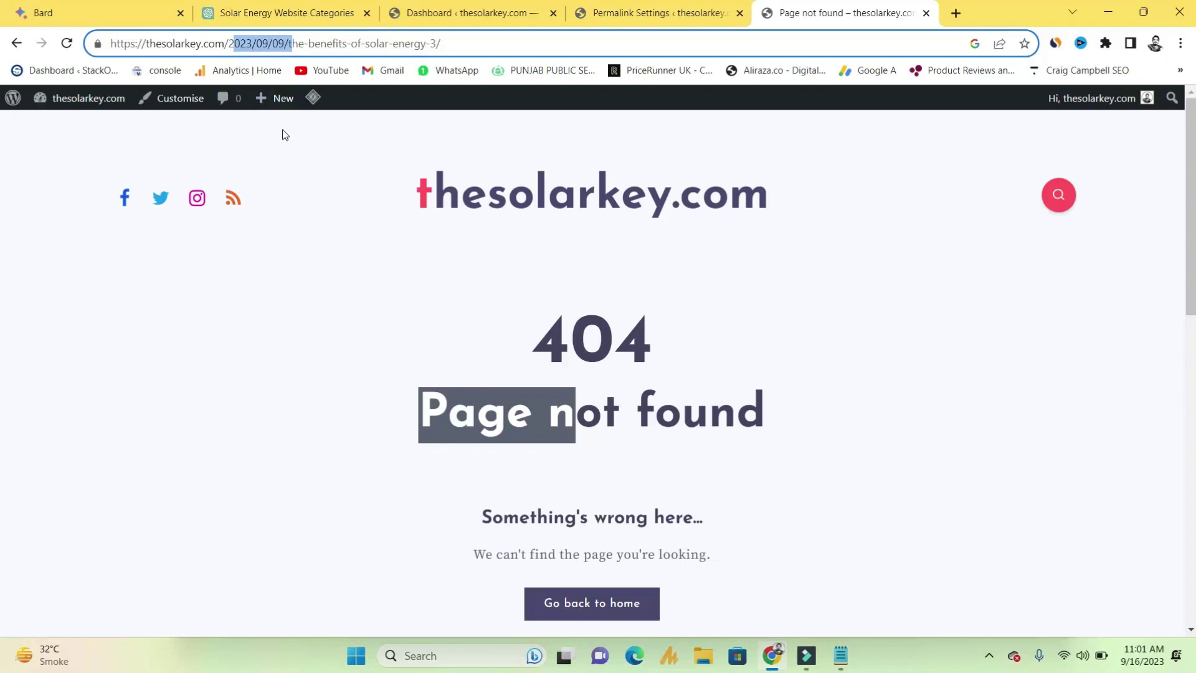
# Reopen the first post from the site's home page and examine the domain and slug in its address.
pyautogui.click(449, 194)
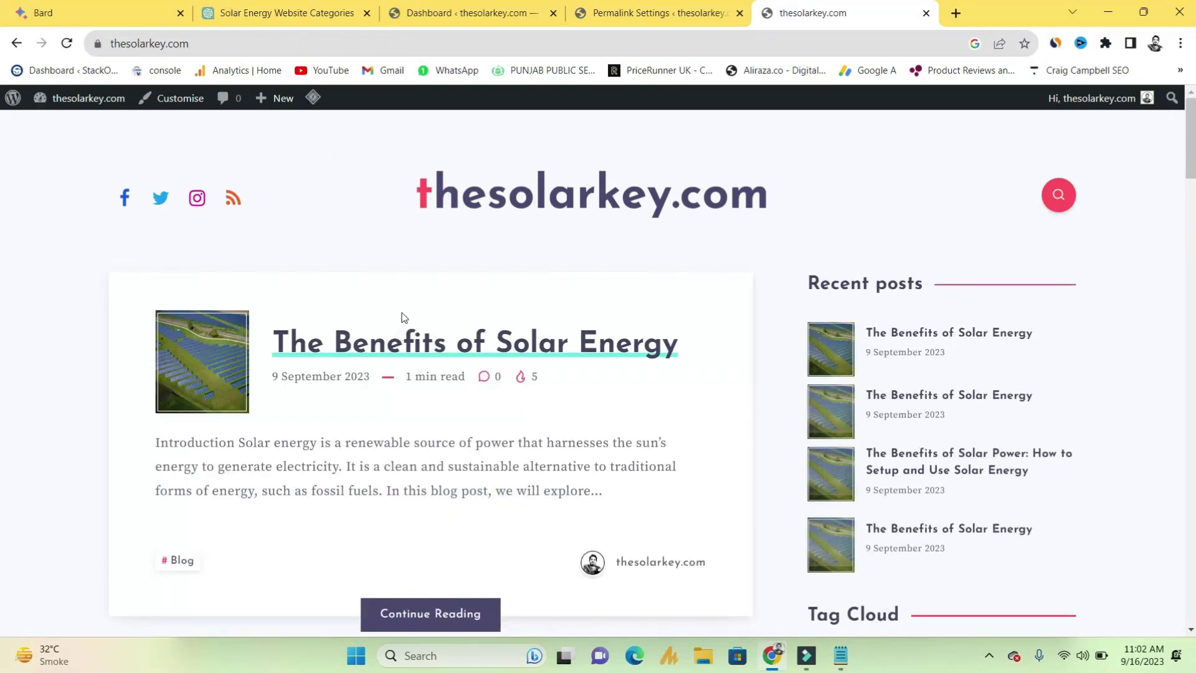
pyautogui.click(400, 347)
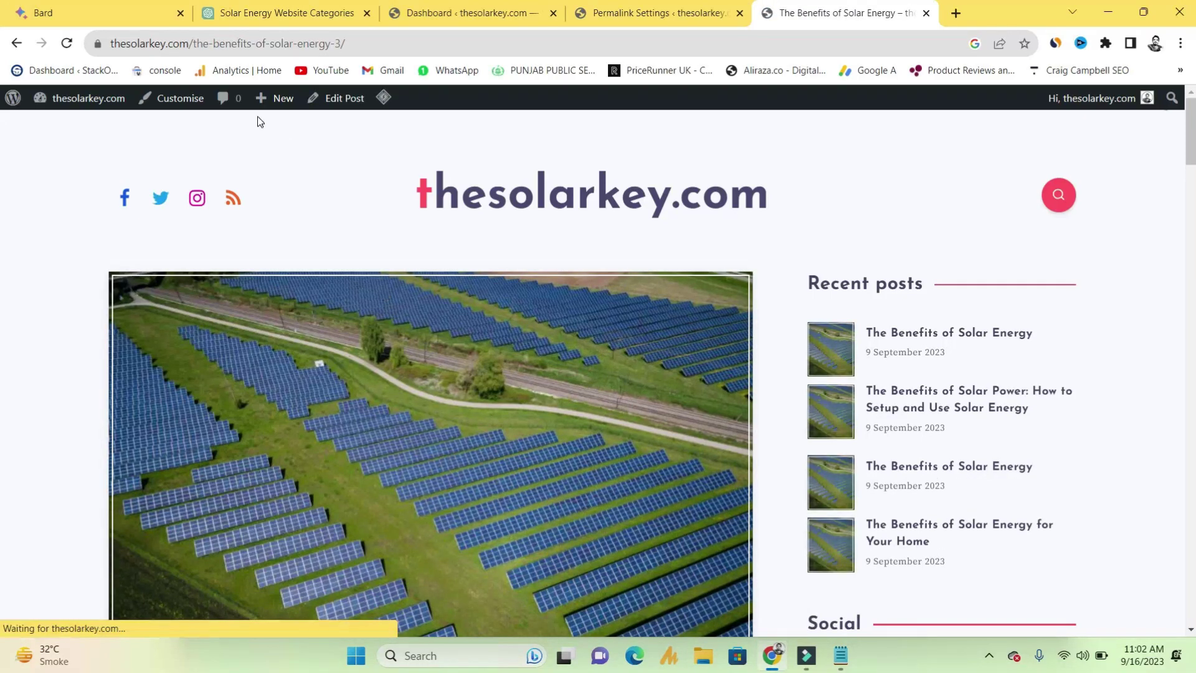
pyautogui.moveTo(194, 42); pyautogui.dragTo(347, 43)
pyautogui.click(346, 44)
pyautogui.moveTo(231, 43); pyautogui.dragTo(135, 43)
pyautogui.click(374, 46)
pyautogui.click(224, 44)
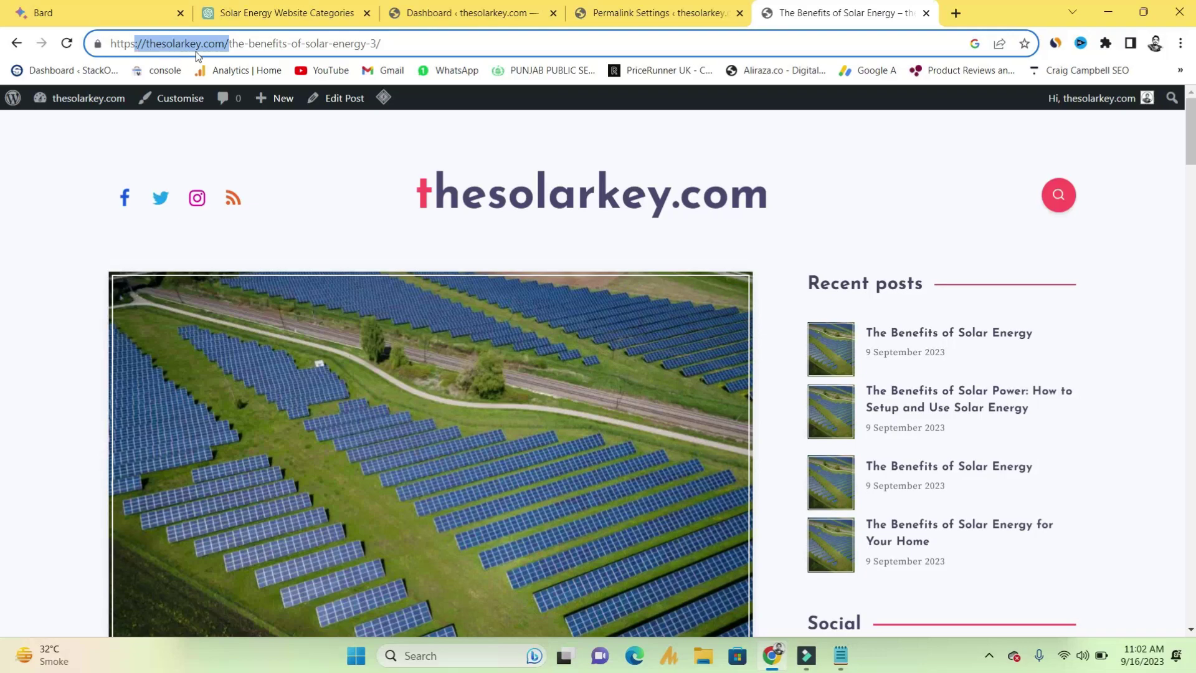
pyautogui.moveTo(228, 44); pyautogui.dragTo(287, 44)
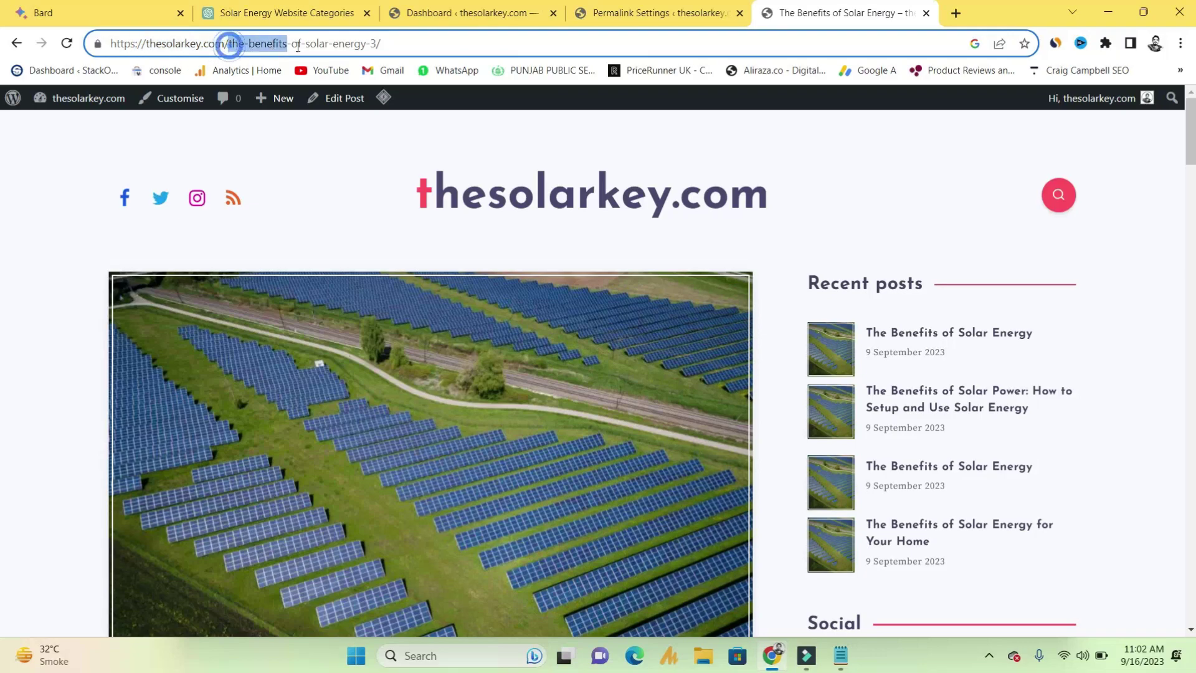
pyautogui.tripleClick(398, 43)
pyautogui.hotkey('ctrl', 'c')
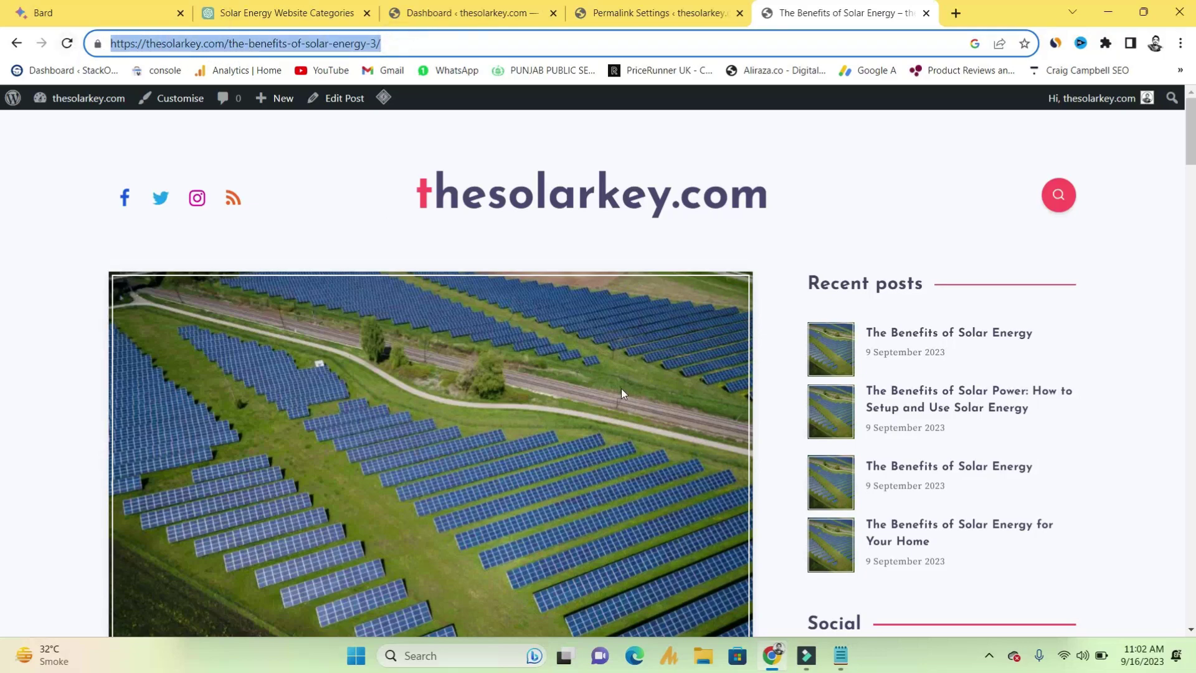
pyautogui.click(840, 655)
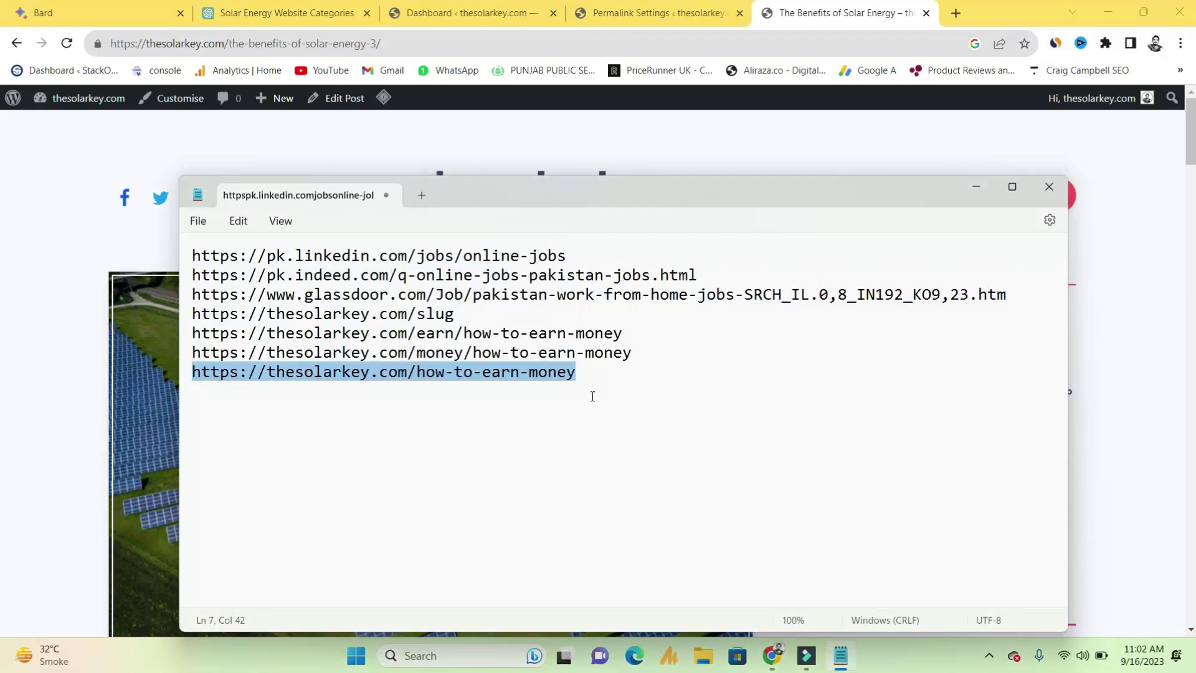
pyautogui.click(583, 373)
pyautogui.press('Return')
pyautogui.hotkey('ctrl', 'v')
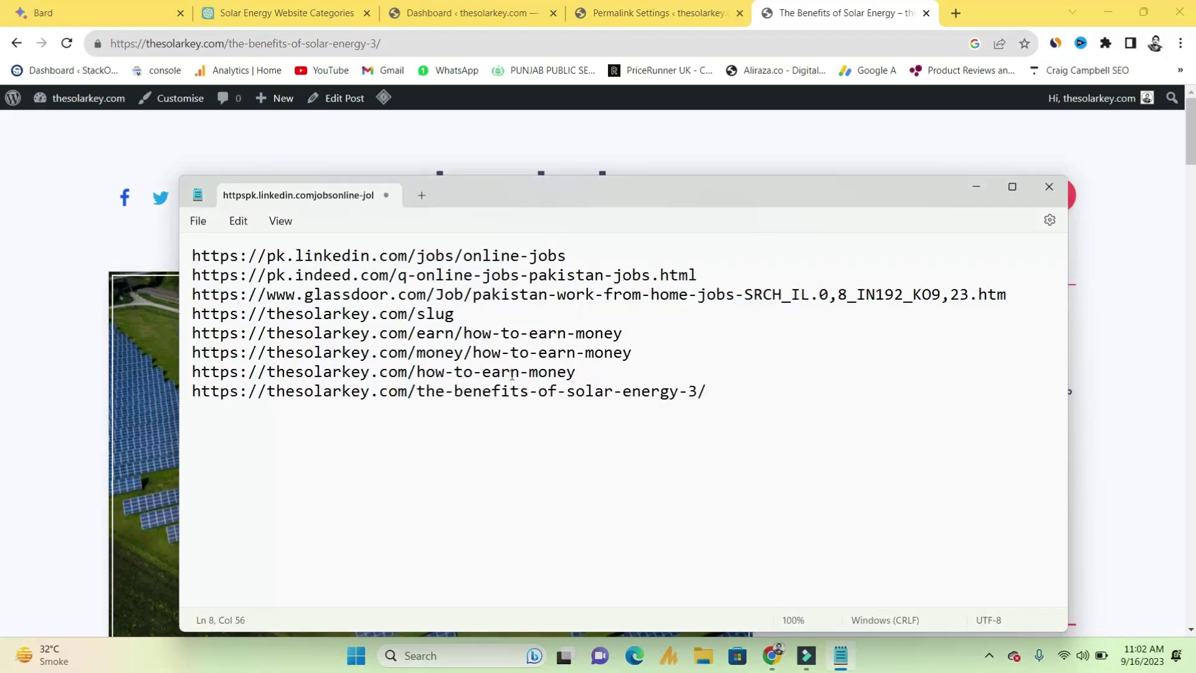
# Review the eighth line's full address and the individual words of its slug.
pyautogui.moveTo(421, 392); pyautogui.dragTo(704, 394)
pyautogui.click(698, 394)
pyautogui.moveTo(709, 399); pyautogui.dragTo(190, 393)
pyautogui.click(193, 393)
pyautogui.click(706, 391)
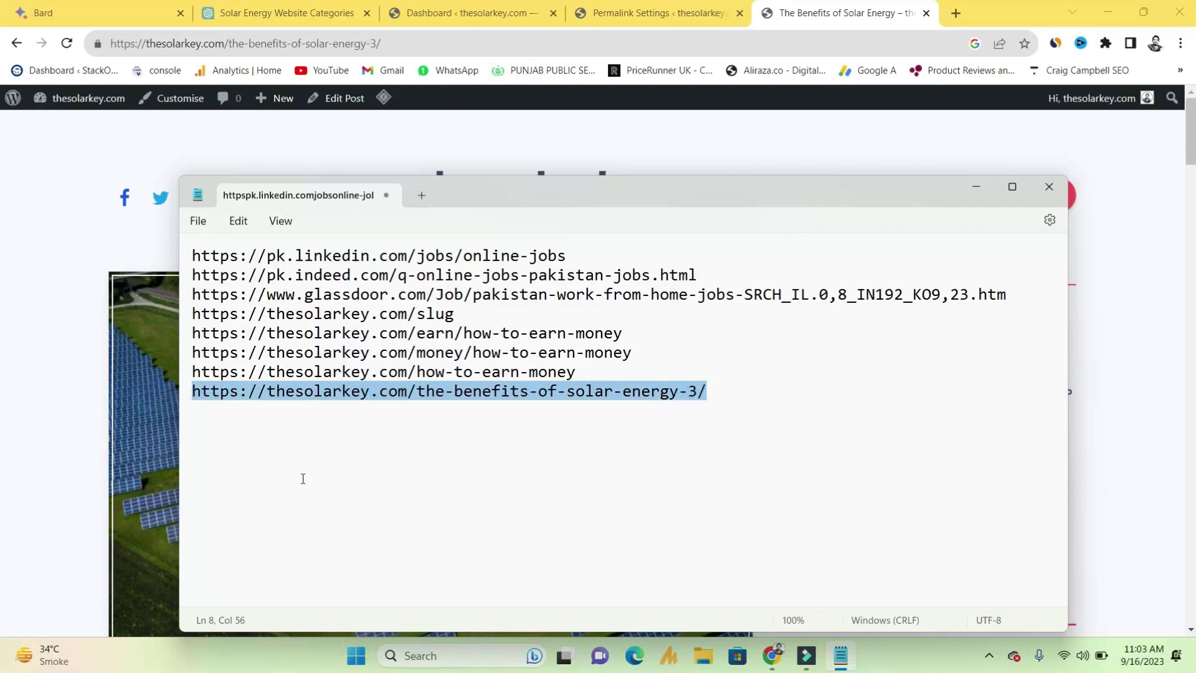
pyautogui.click(482, 394)
pyautogui.doubleClick(684, 389)
pyautogui.moveTo(425, 395); pyautogui.dragTo(457, 392)
pyautogui.click(463, 391)
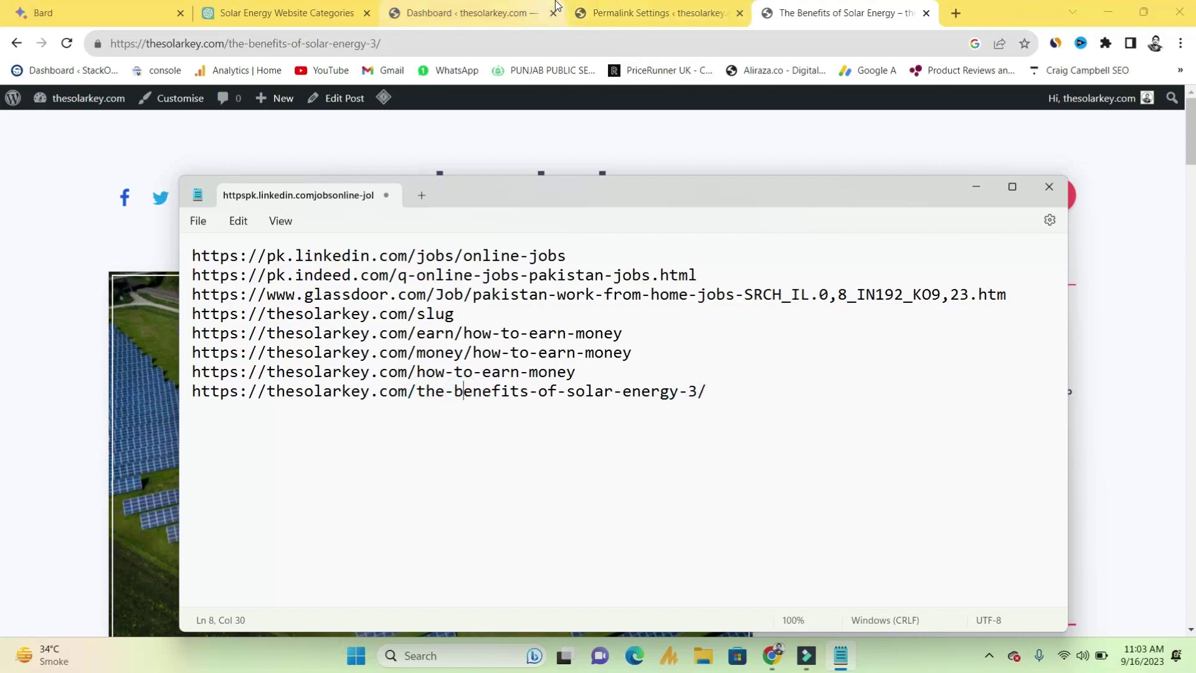
# Switch to the WordPress dashboard in Chrome, open the newest The Benefits of Solar Energy post for editing, and dismiss the welcome guide.
pyautogui.click(519, 13)
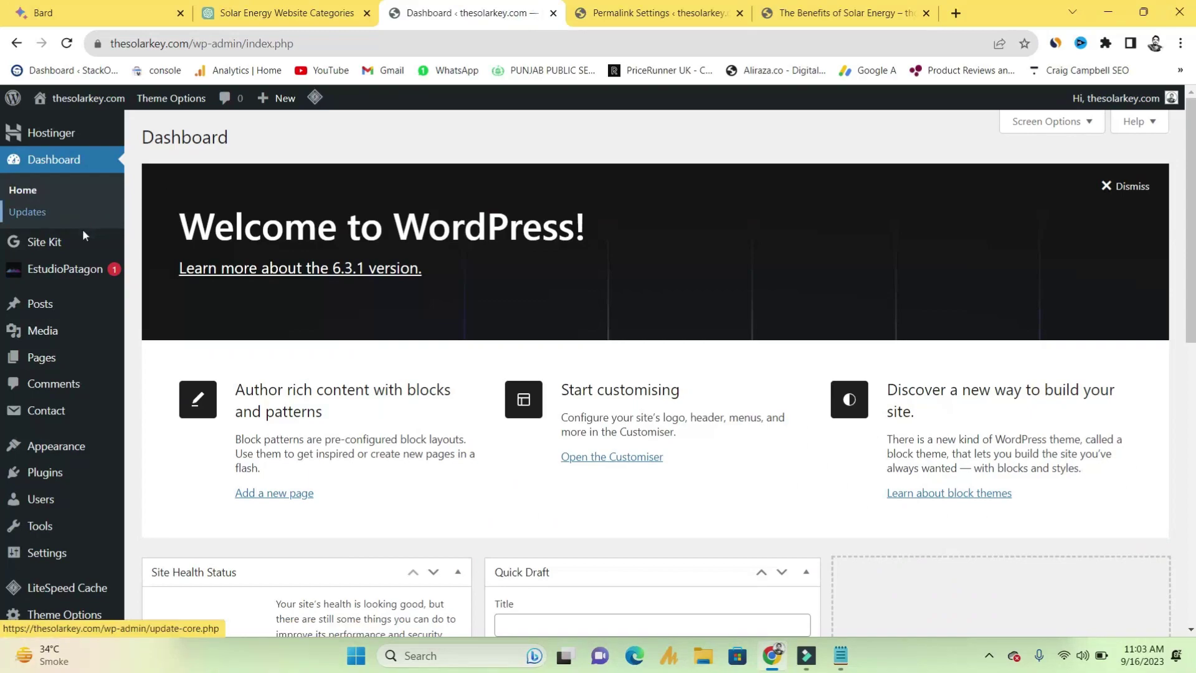
pyautogui.moveTo(68, 303)
pyautogui.click(155, 307)
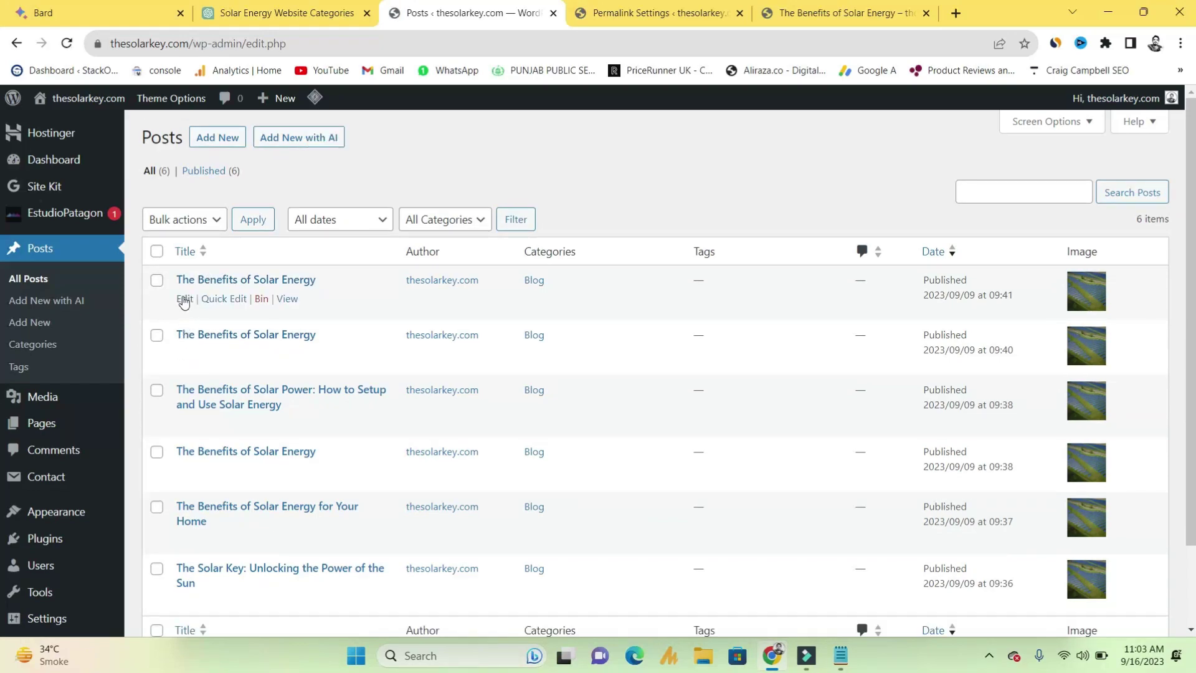
pyautogui.click(185, 298)
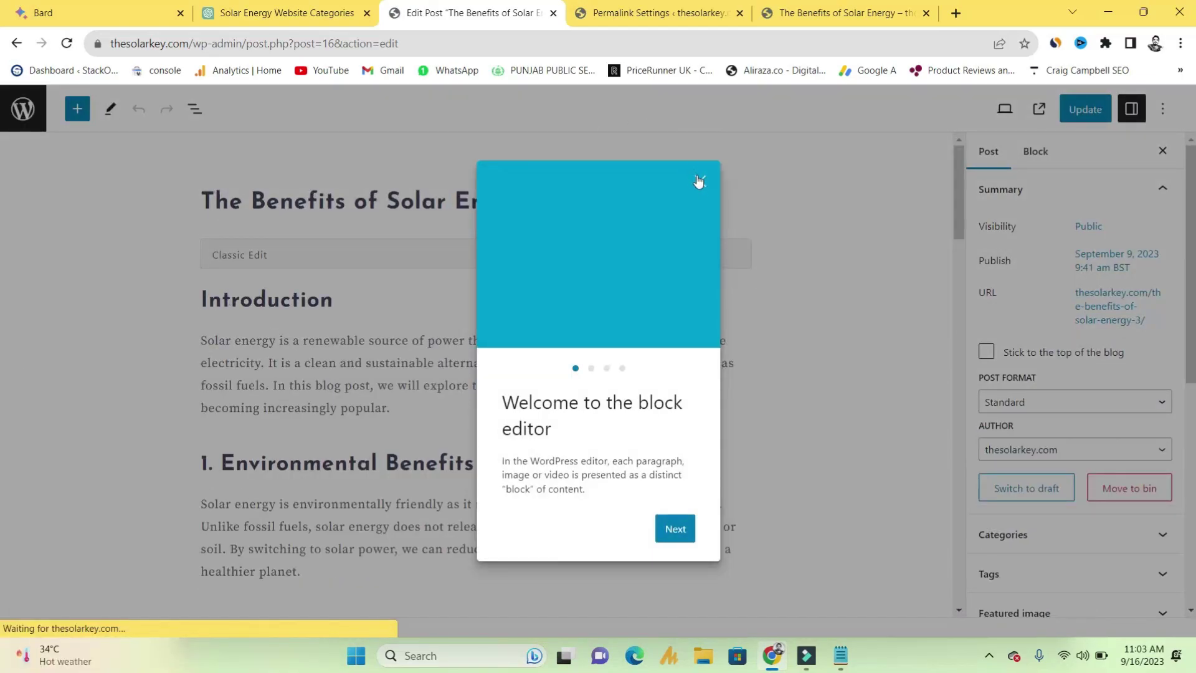
pyautogui.click(698, 180)
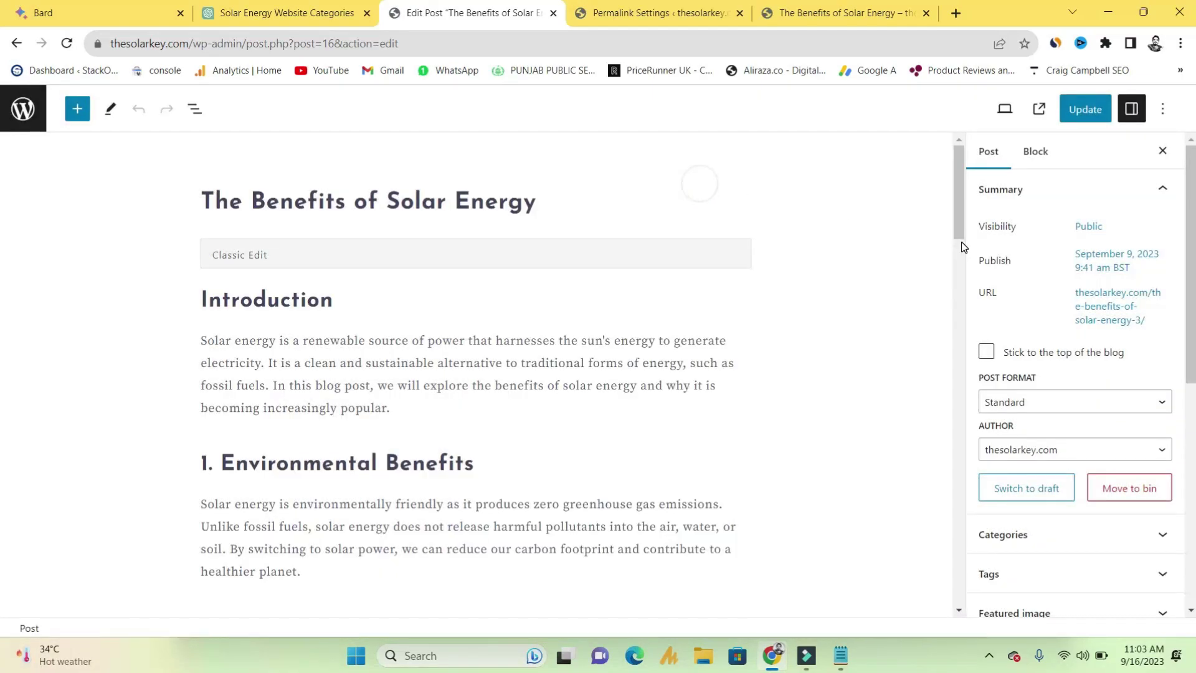
# Remove "the-" from the post's permalink, leaving the slug benefits-of-solar-energy-3.
pyautogui.click(1090, 306)
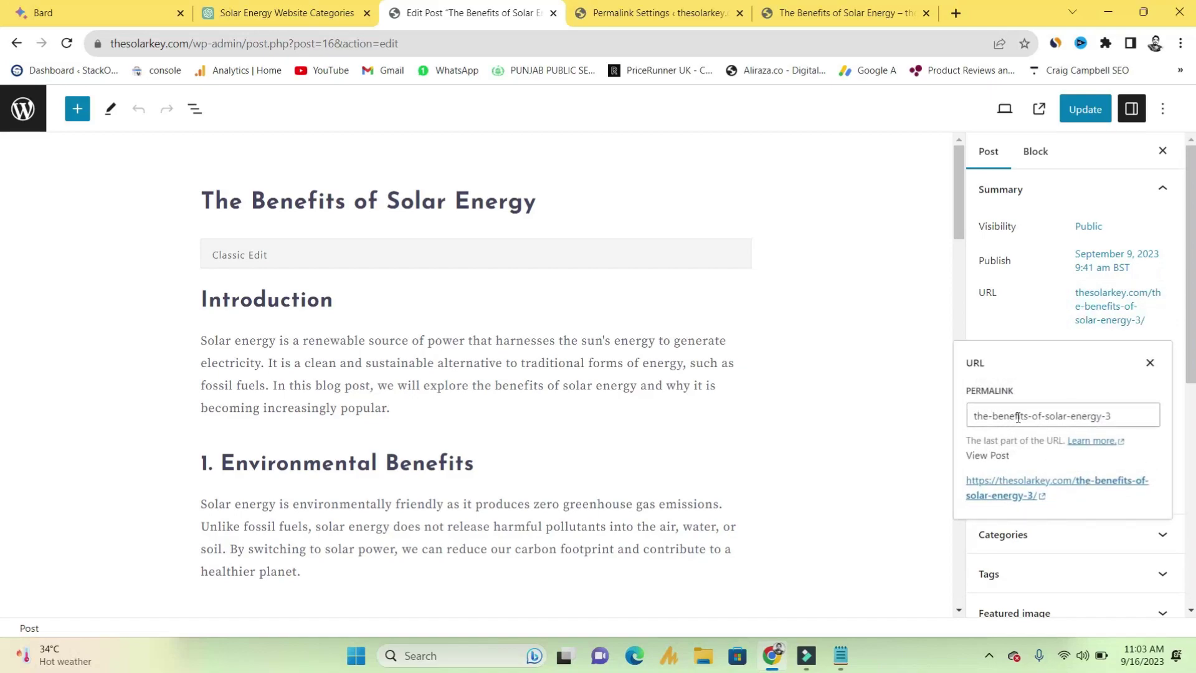
pyautogui.moveTo(992, 415); pyautogui.dragTo(983, 415)
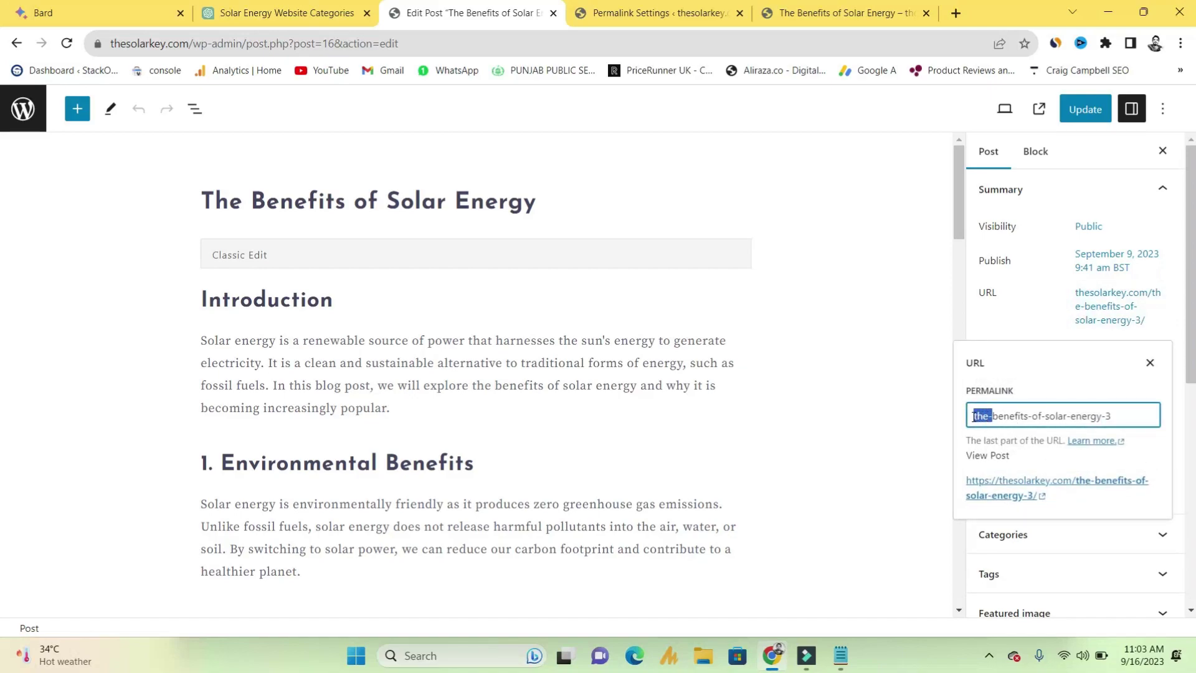
pyautogui.press('BackSpace')
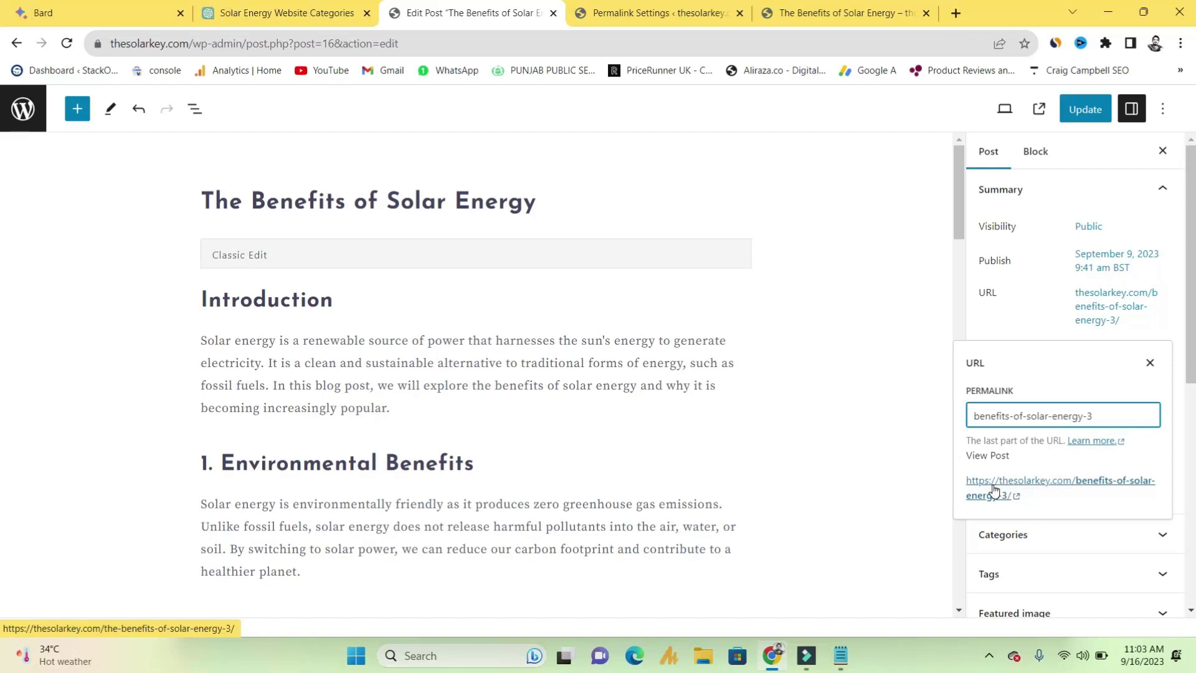
# Update the post with its shortened permalink, and reload the post's live page.
pyautogui.moveTo(984, 417)
pyautogui.mouseDown()
pyautogui.moveTo(1104, 419)
pyautogui.moveTo(969, 415)
pyautogui.mouseUp()
pyautogui.click(1101, 416)
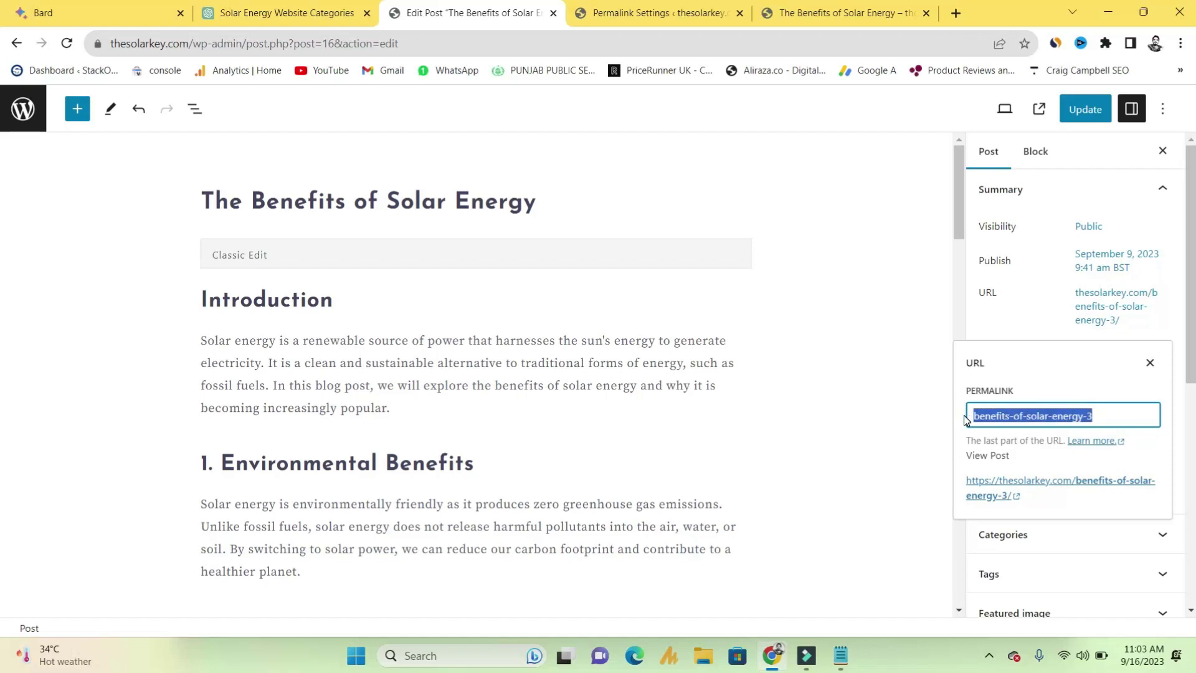
pyautogui.click(1078, 423)
pyautogui.click(1089, 111)
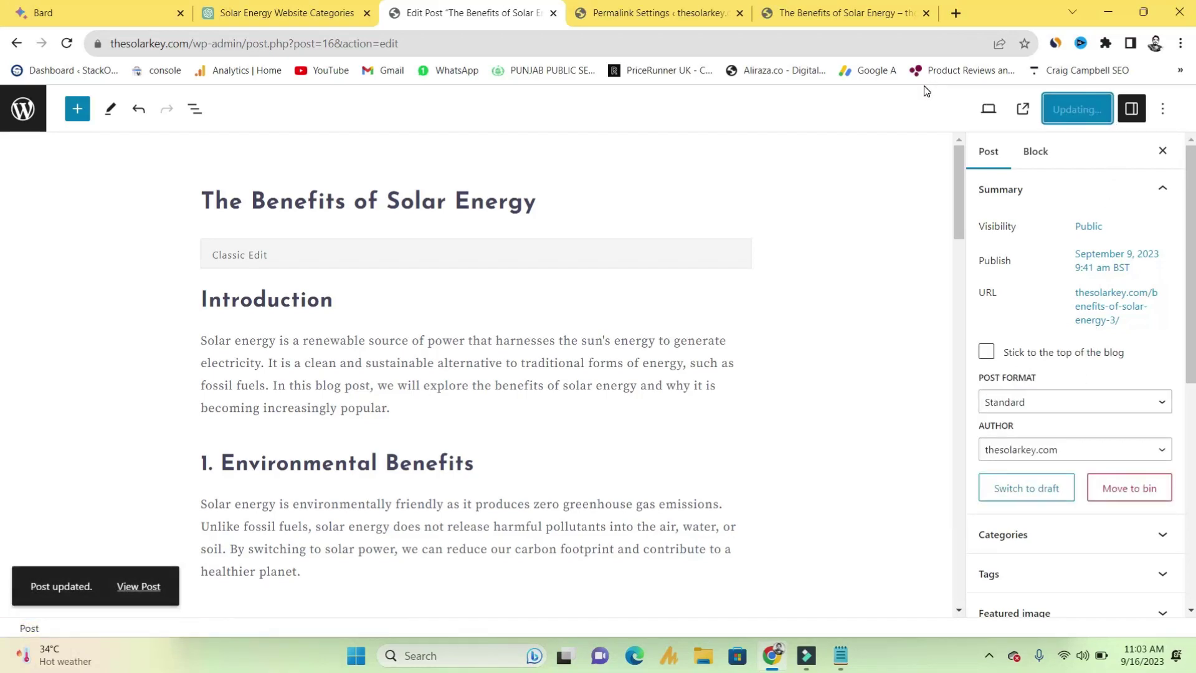
pyautogui.click(854, 13)
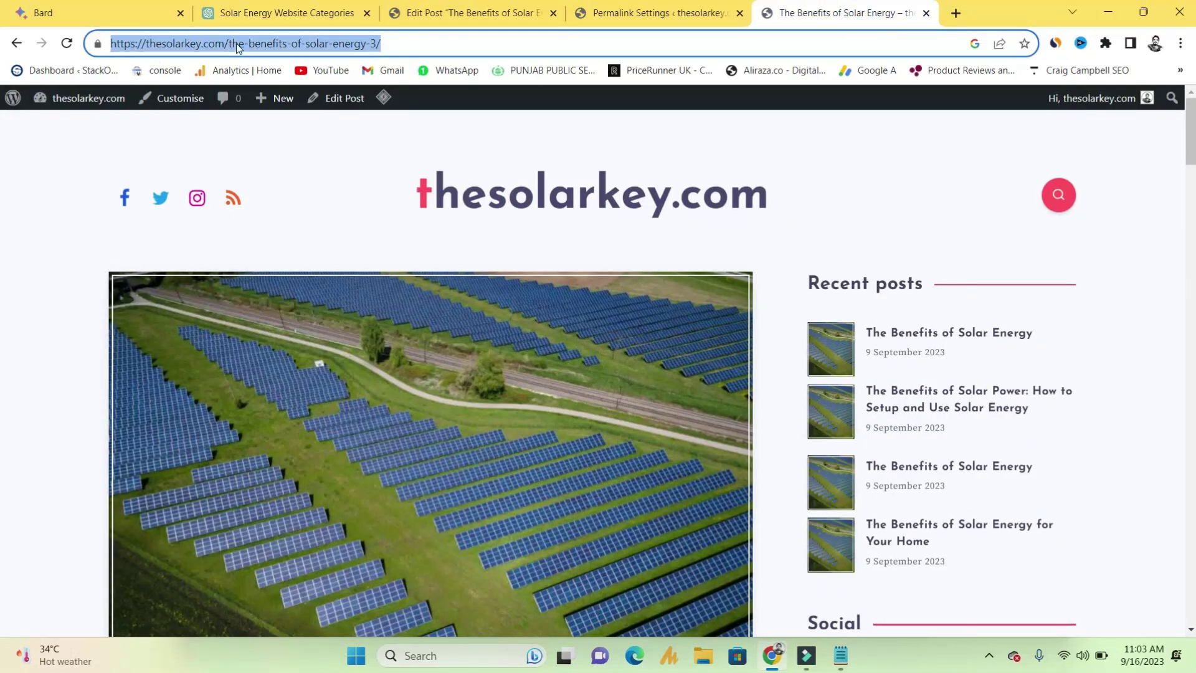
pyautogui.click(67, 43)
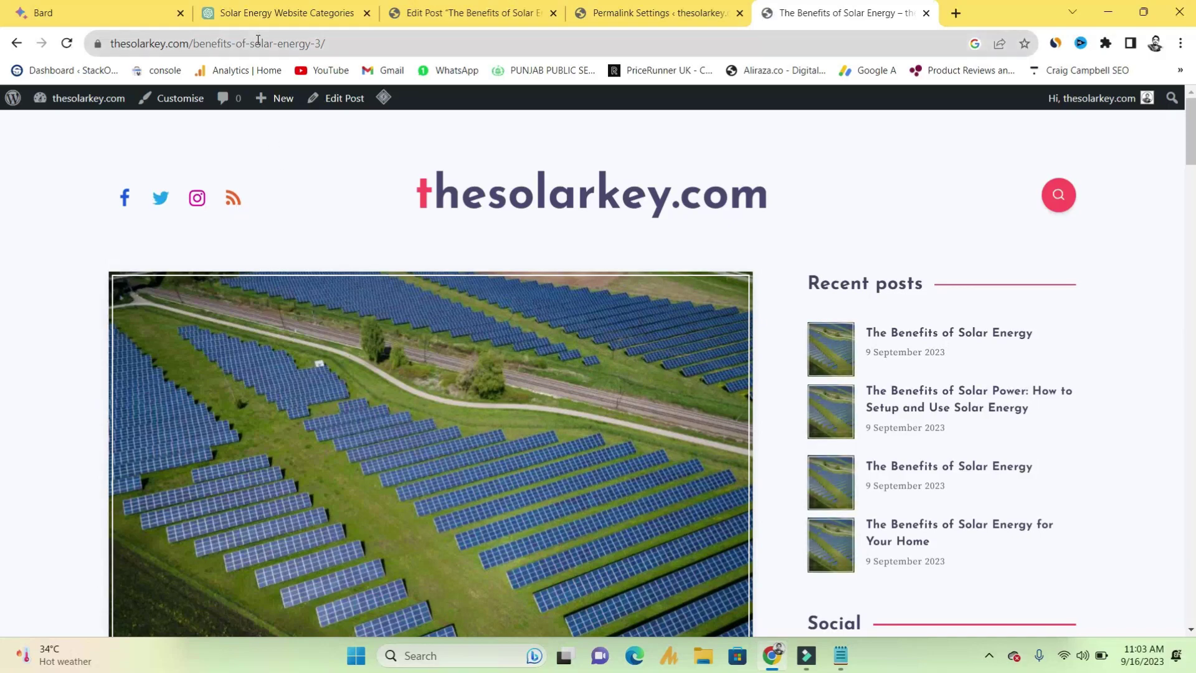
# Examine the live post's address, checking the slug's trailing number, its keyword part, and the address without the number.
pyautogui.click(313, 41)
pyautogui.press('End')
pyautogui.hotkey('shift', 'Left')
pyautogui.hotkey('shift', 'Left')
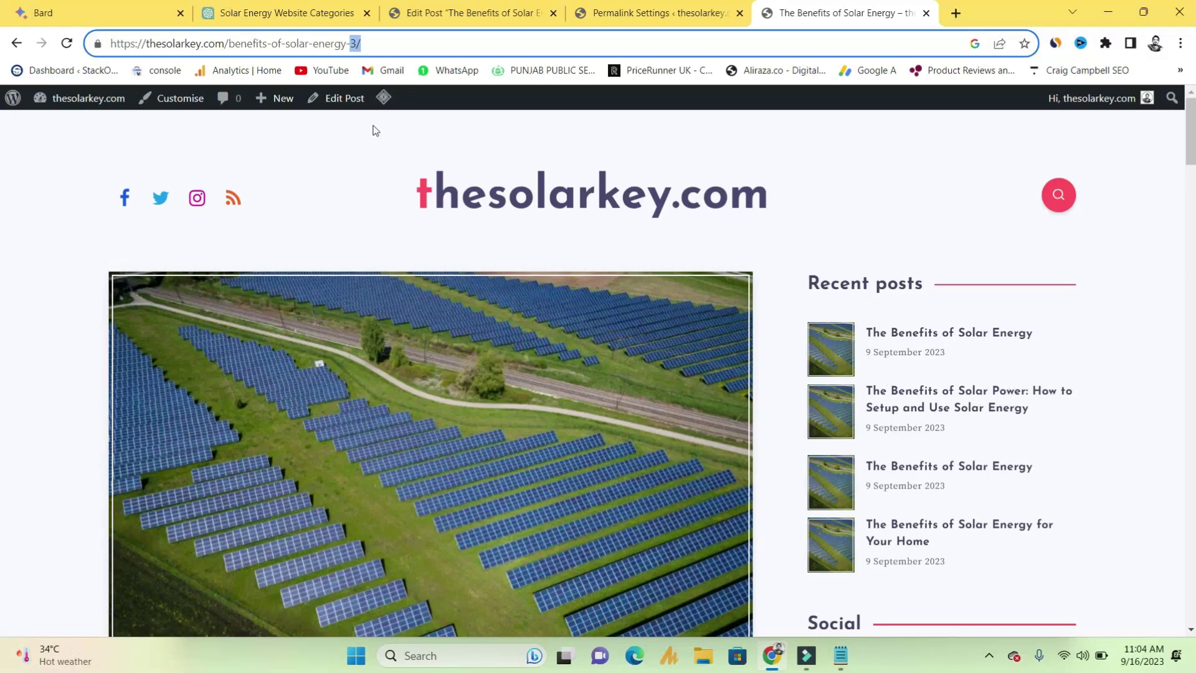
pyautogui.moveTo(347, 43); pyautogui.dragTo(228, 44)
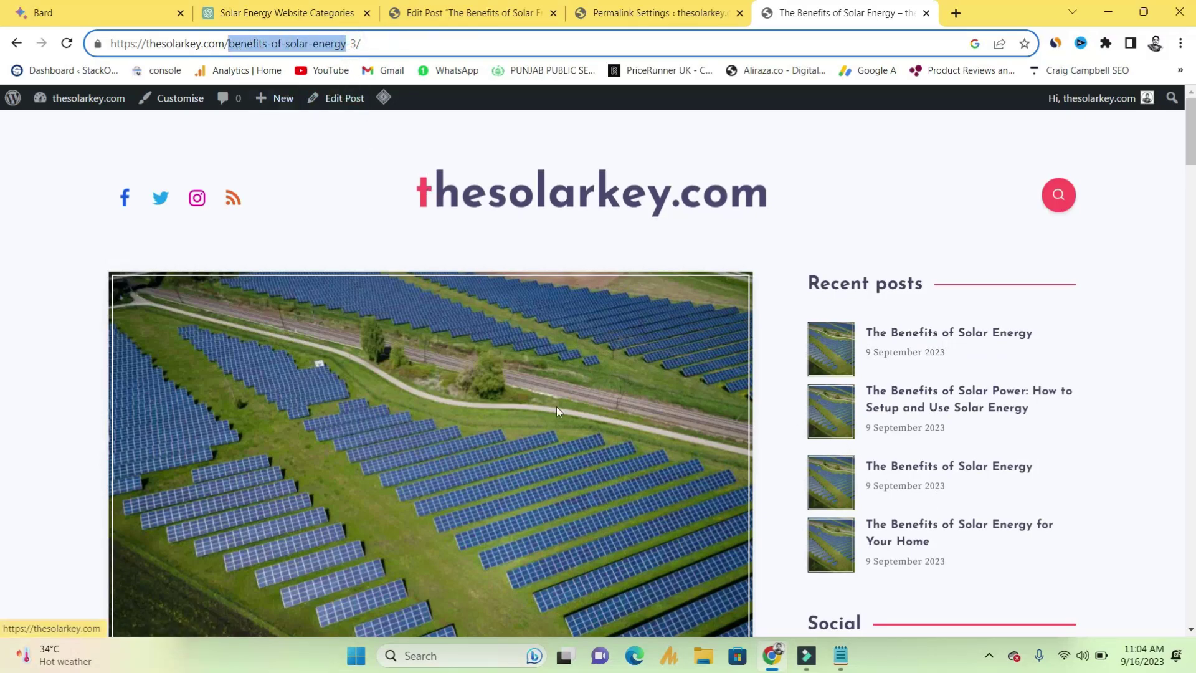
pyautogui.moveTo(840, 655)
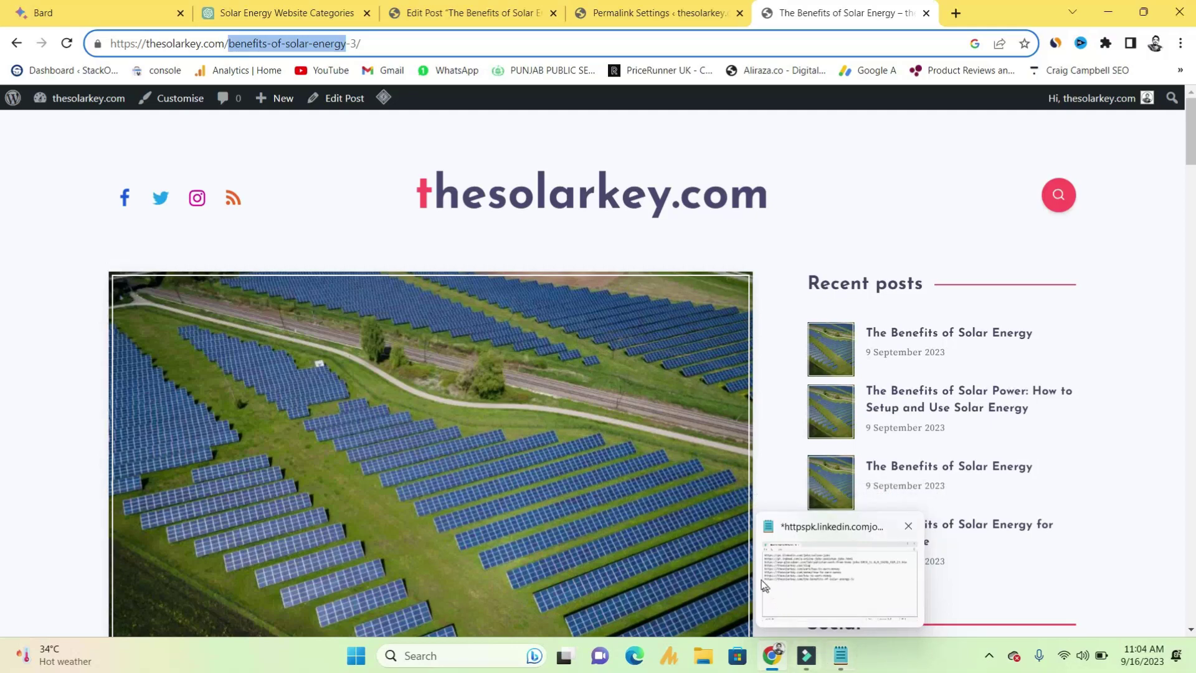
pyautogui.click(234, 45)
pyautogui.moveTo(346, 43); pyautogui.dragTo(108, 41)
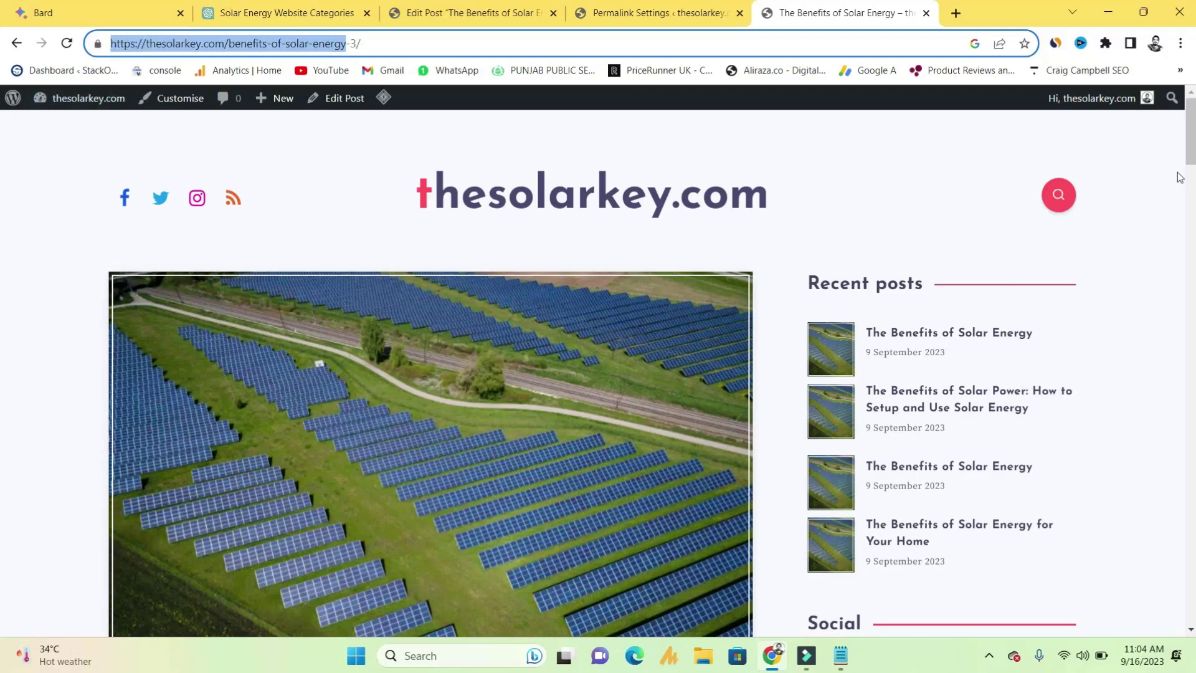
# Review the live post's complete address and look through the article's sections on the page.
pyautogui.click(1152, 186)
pyautogui.scroll(-3, 1152, 186)
pyautogui.scroll(3, 746, 151)
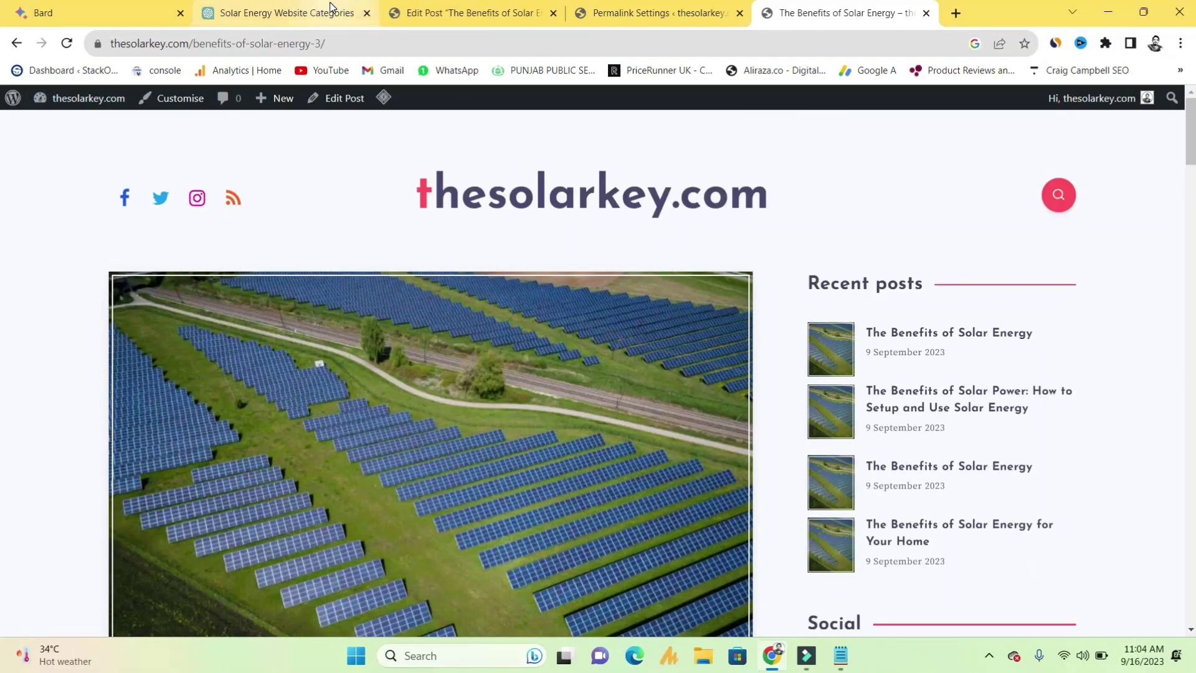
pyautogui.moveTo(336, 43); pyautogui.dragTo(102, 43)
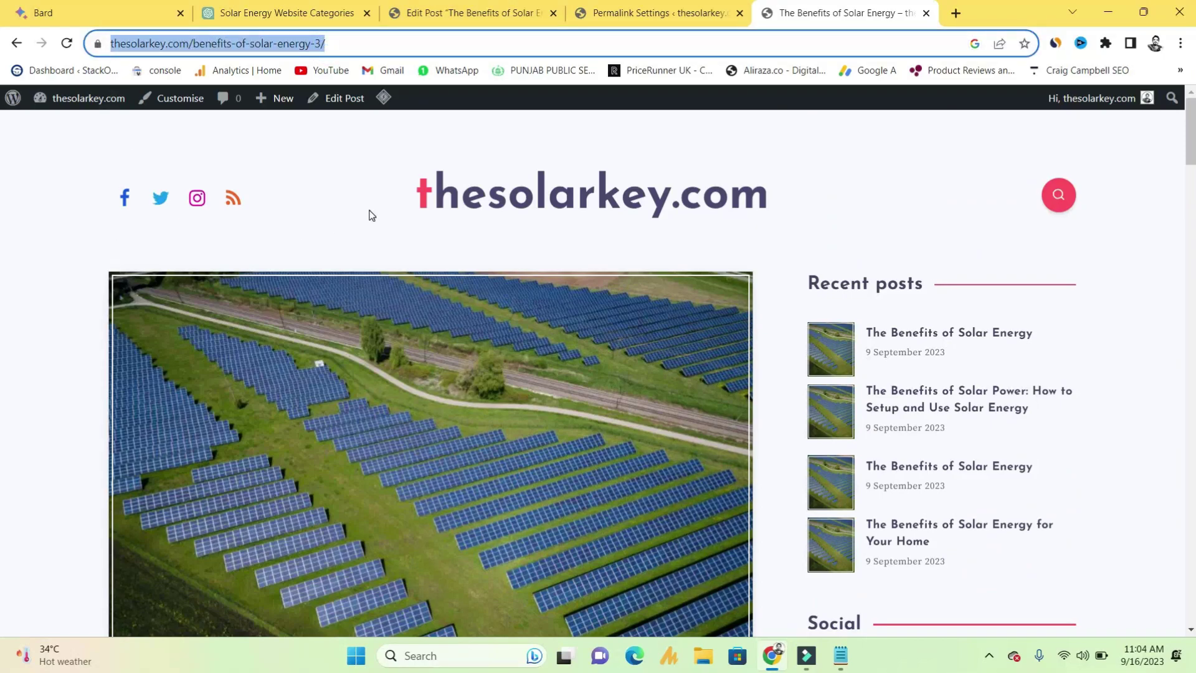
pyautogui.click(1, 198)
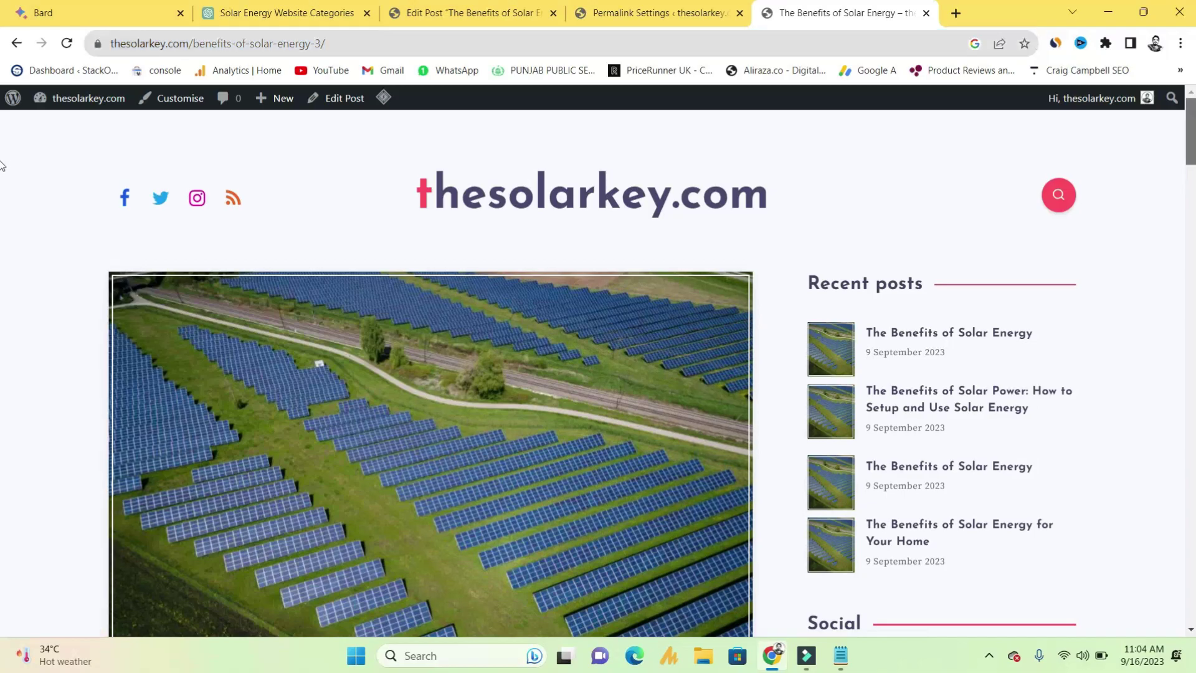
pyautogui.scroll(-3, 2, 198)
pyautogui.scroll(-10, 2, 198)
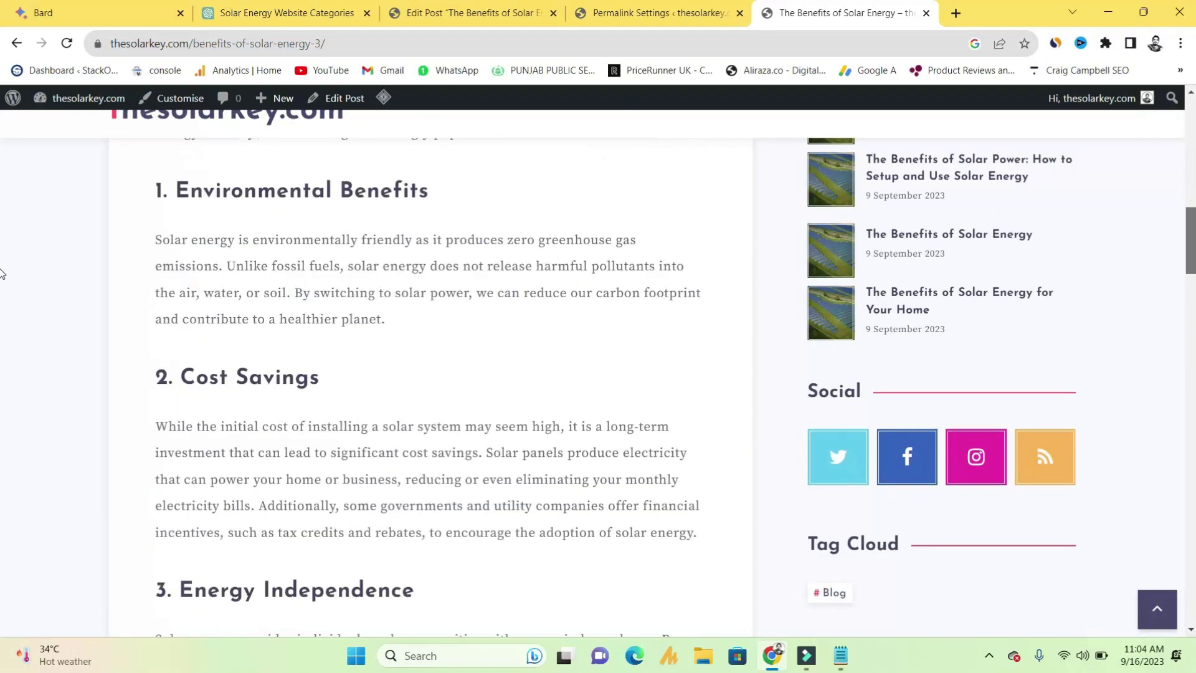